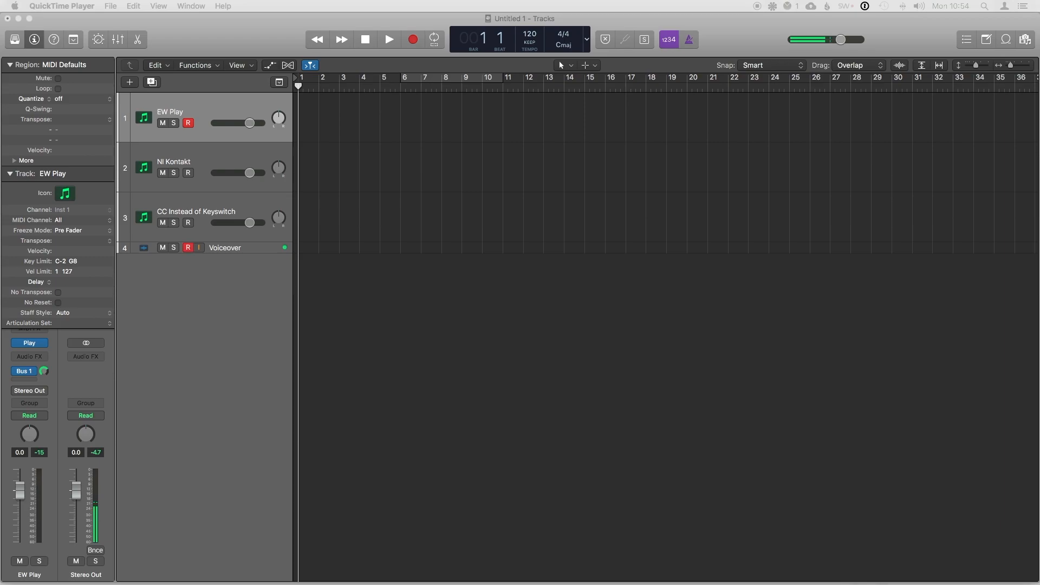
- Open the Play instrument on the EW Play track and reposition its window over the tracks area
left_click(193, 120)
left_click(29, 343)
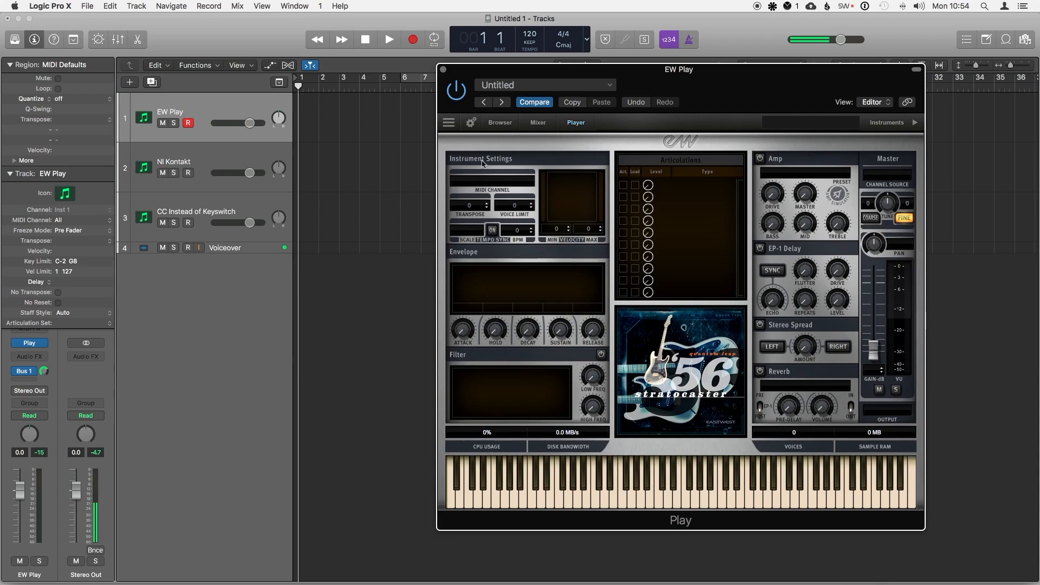
left_click_drag(697, 75, 564, 85)
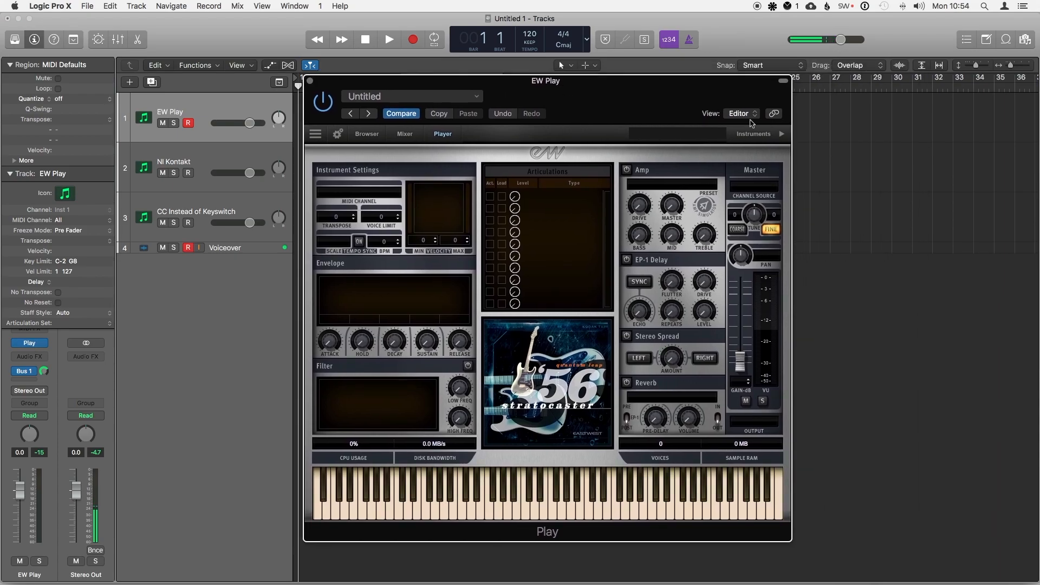
- Check the MIDI channel assignment option in Play's Other settings, and close the settings without changes
left_click(341, 135)
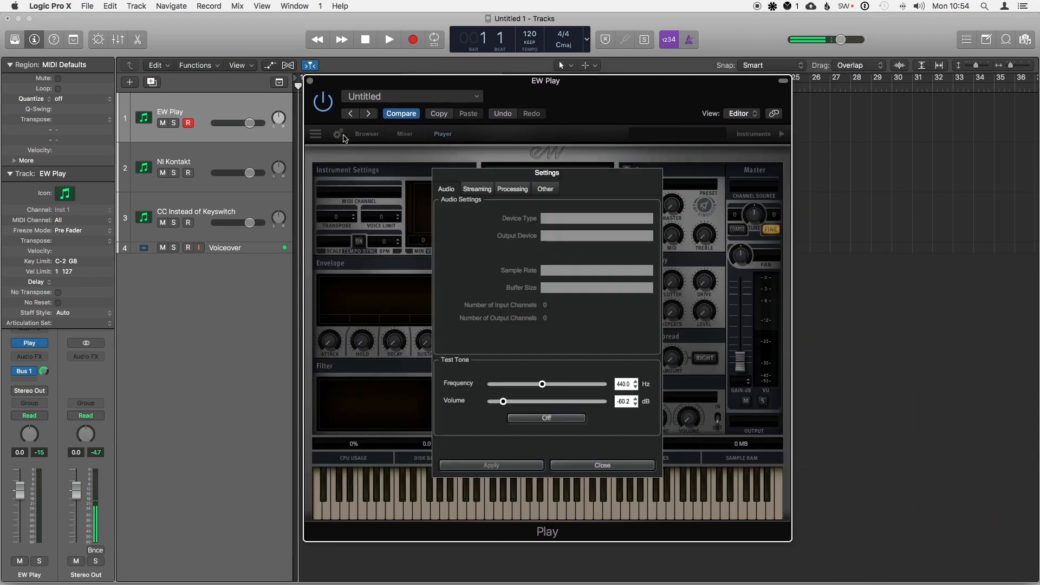
left_click(545, 188)
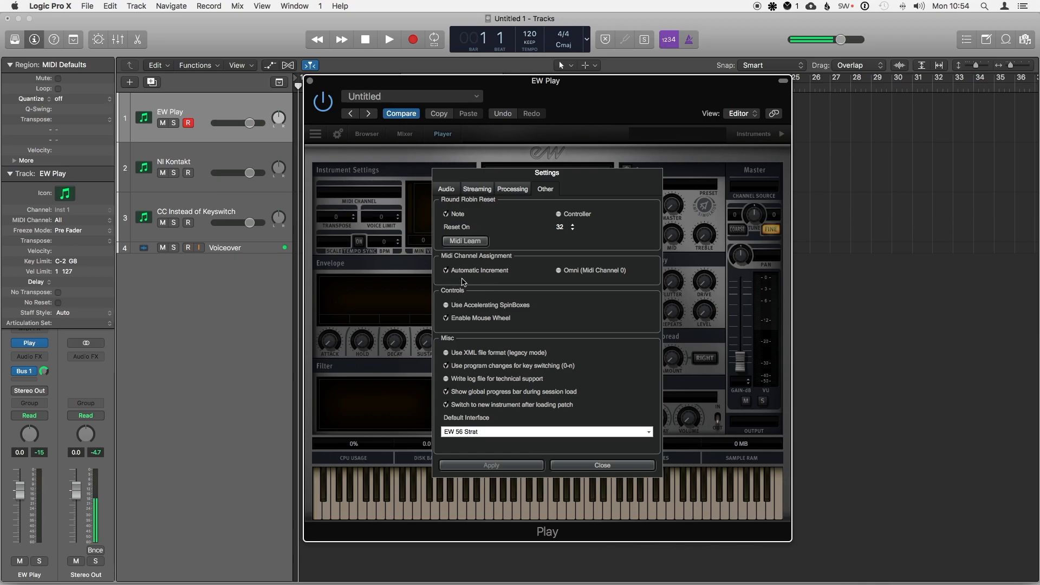
left_click(589, 467)
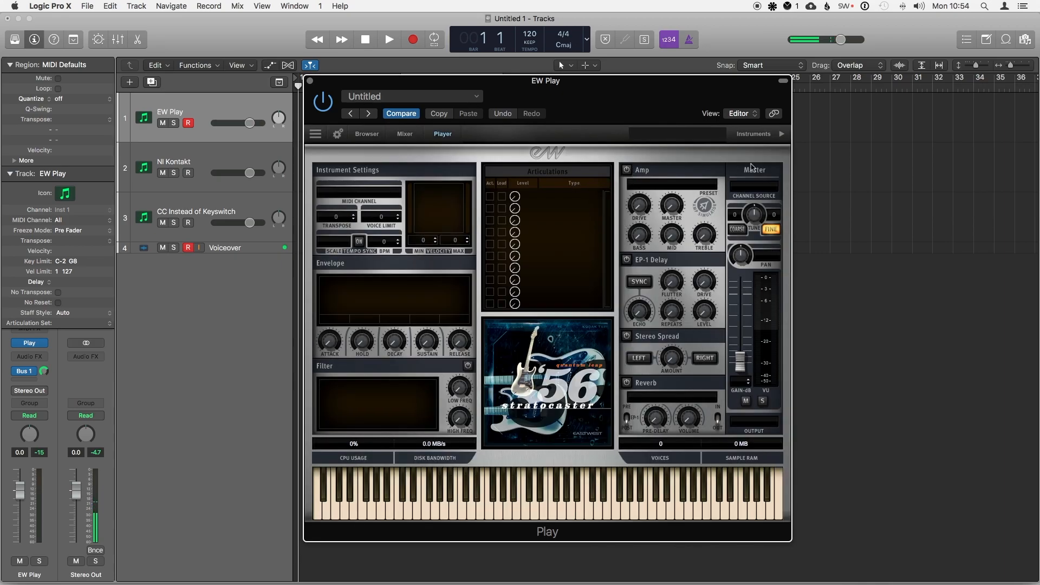
- Show Play's instruments list and load FL LegRep RRx4 from the Hollywood Orchestral Woodwinds Gold flute's 01 Long folder
left_click(758, 139)
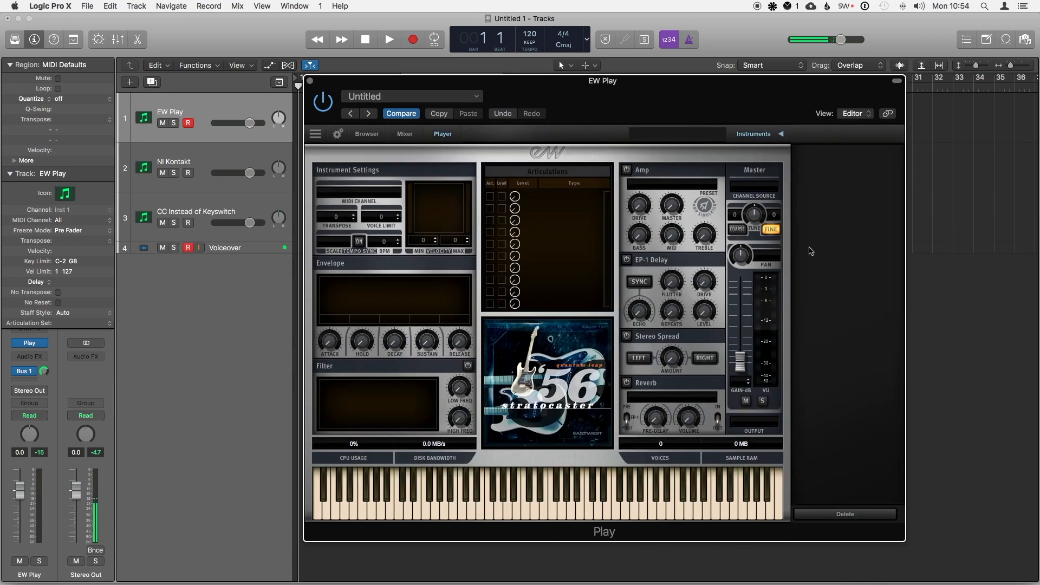
left_click(368, 133)
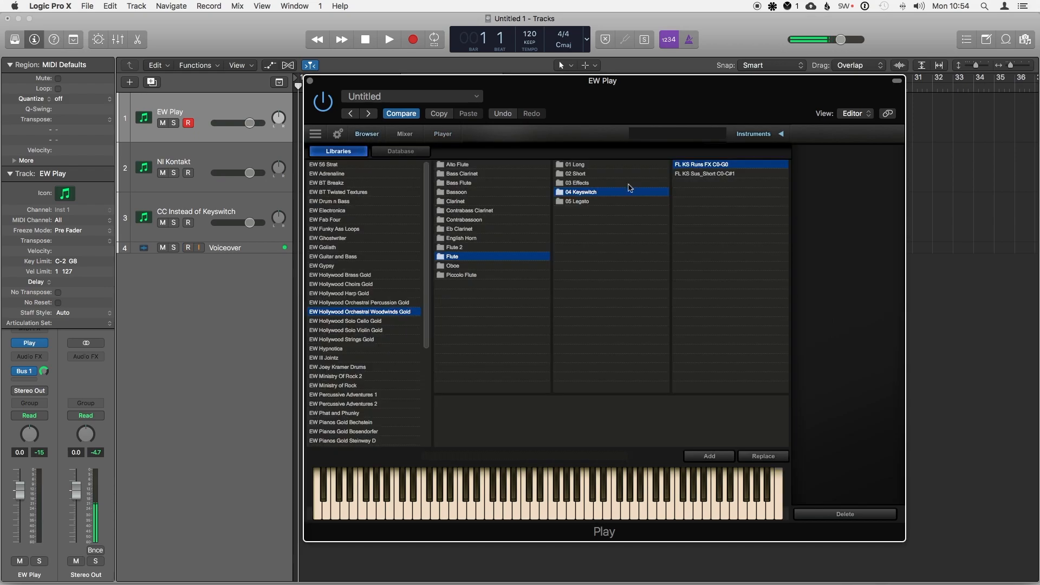
left_click(596, 167)
double_click(707, 166)
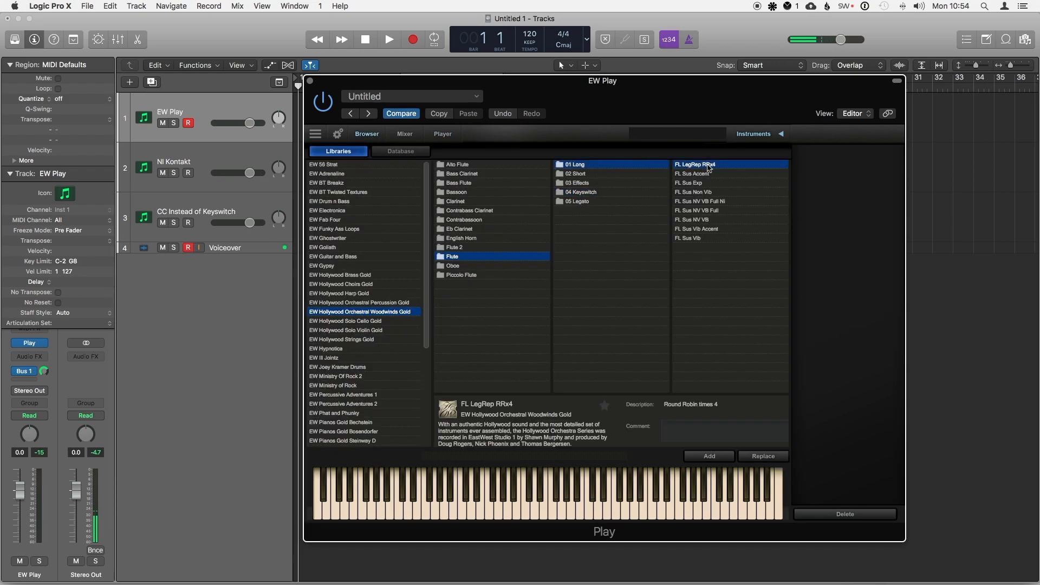
- Add FL Marc Shrt DblTng RRx4 from the flute's 02 Short folder as another instrument
left_click(580, 175)
left_click(725, 165)
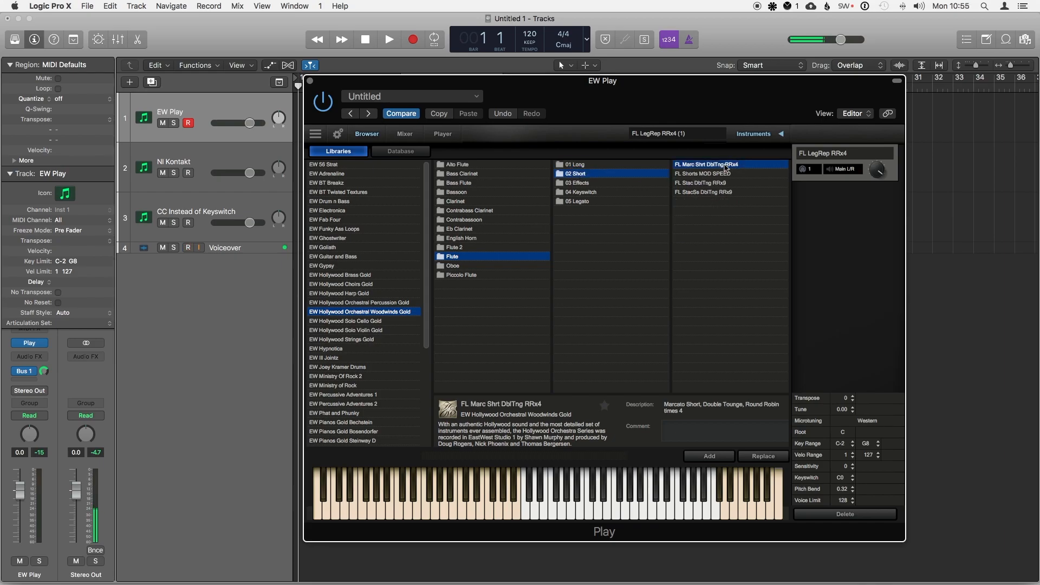
left_click(707, 457)
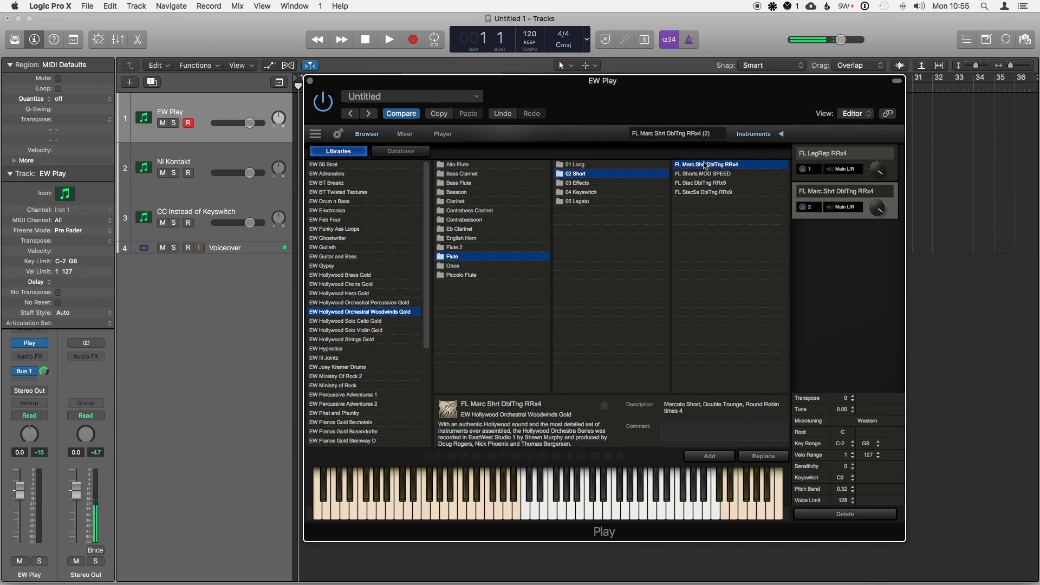
- Add FL Flutter Tng from the flute's 03 Effects folder to the loaded instruments
left_click(576, 183)
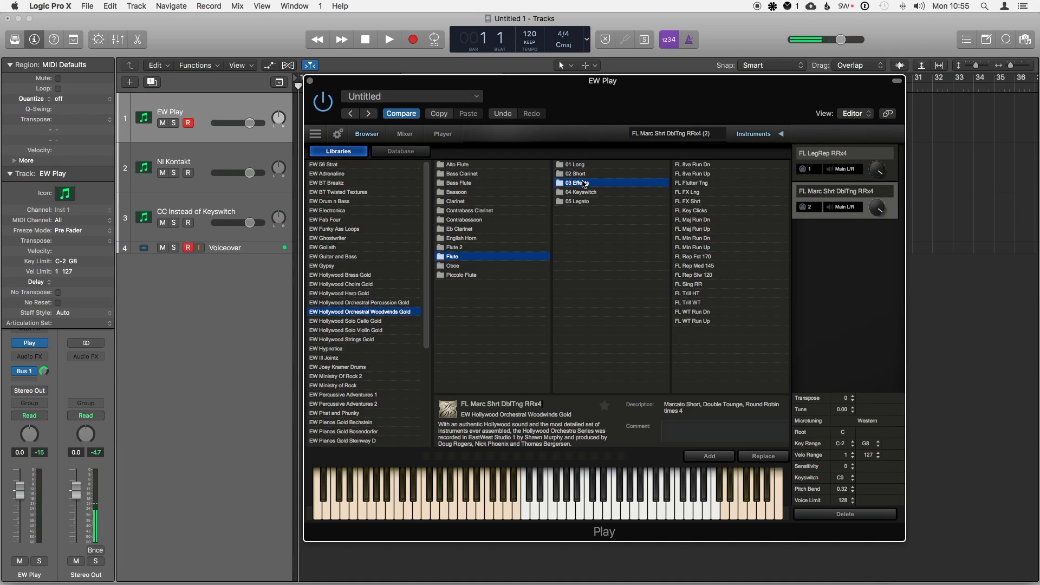
left_click(699, 185)
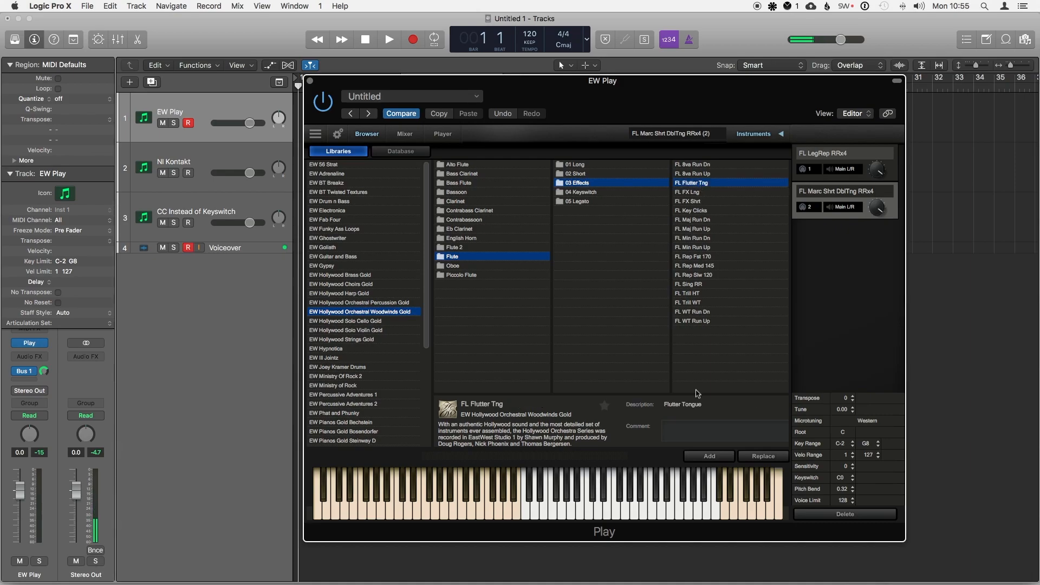
left_click(710, 457)
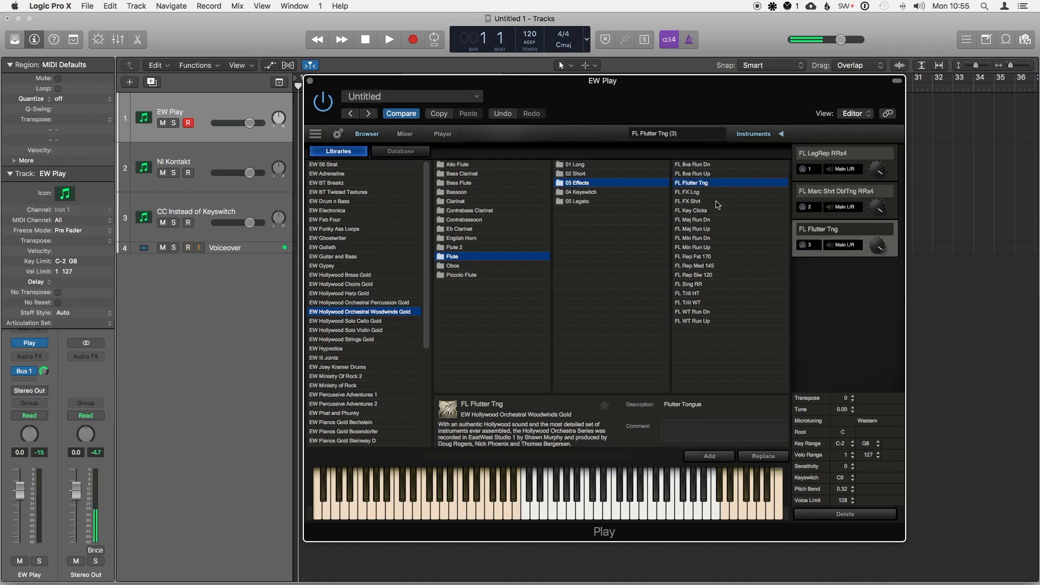
- Switch Play to the Player view and inspect each of the three loaded flute instruments in turn
left_click_drag(722, 107, 794, 125)
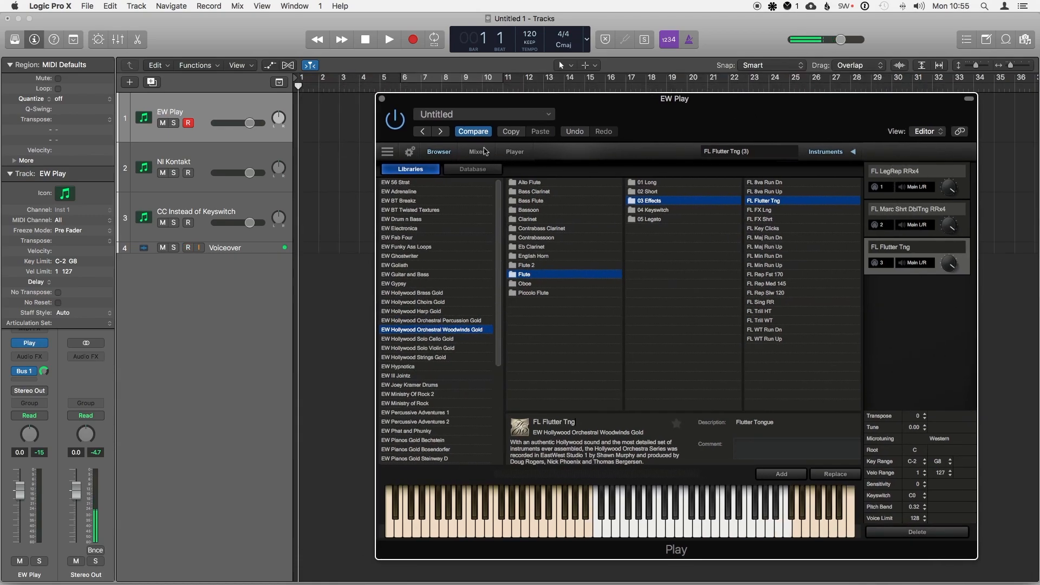
left_click(514, 153)
left_click(927, 180)
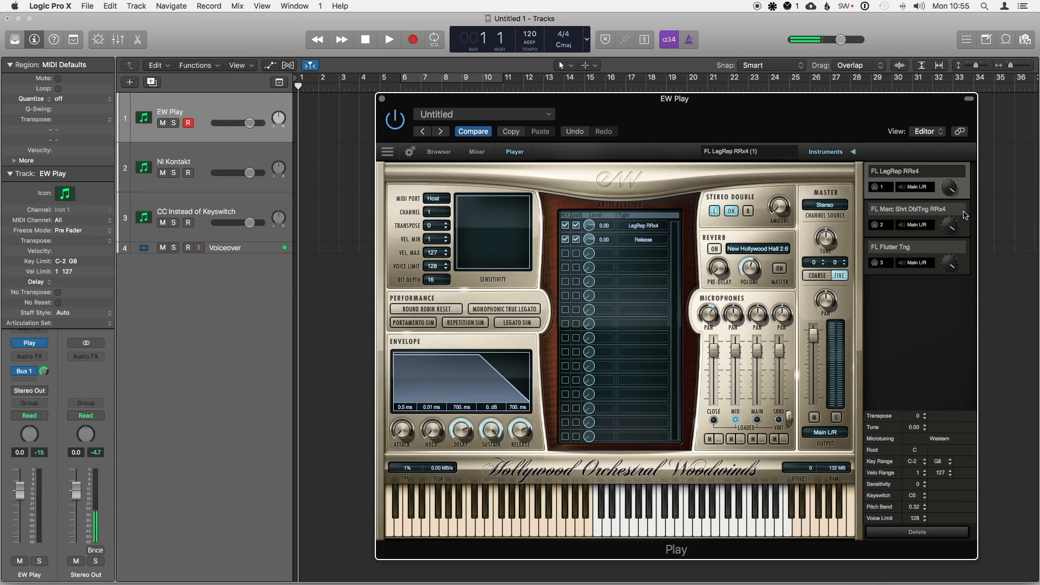
left_click(964, 215)
left_click(967, 250)
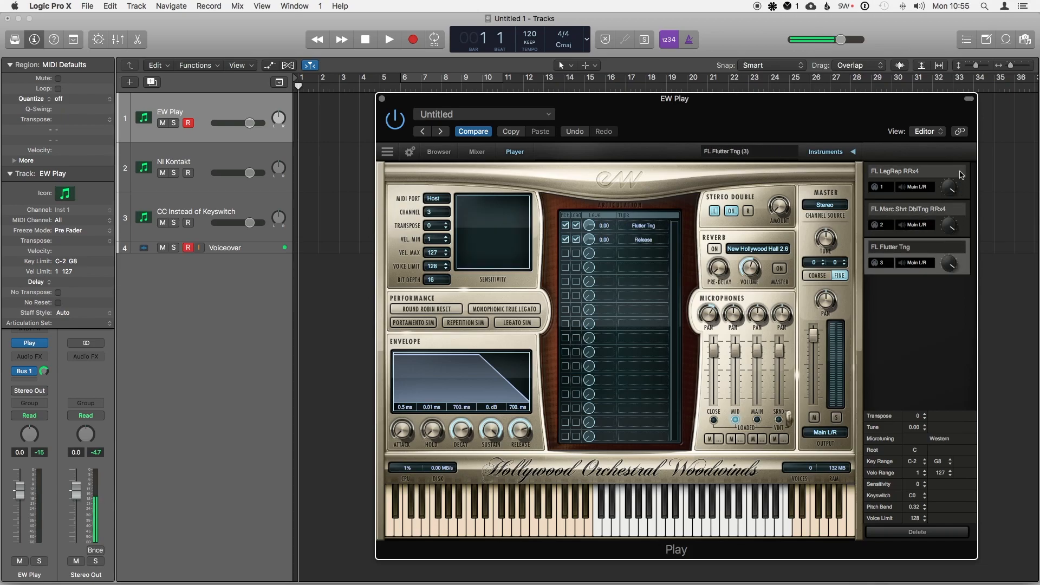
left_click(962, 175)
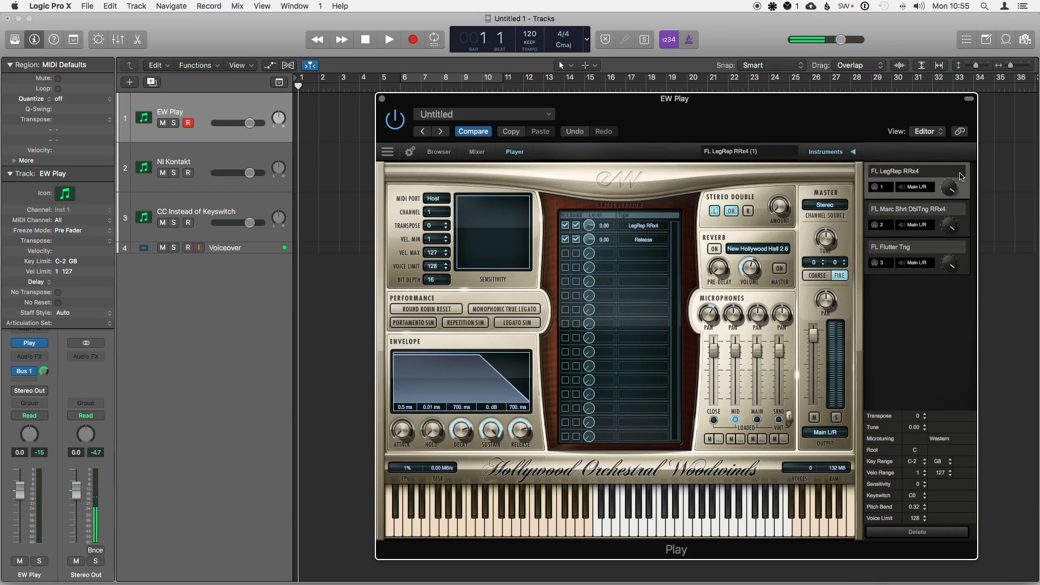
- Examine the MIDI channel assignments of the three loaded flute instruments without changing them
left_click(877, 187)
left_click(878, 190)
left_click(878, 226)
left_click(878, 261)
left_click(878, 264)
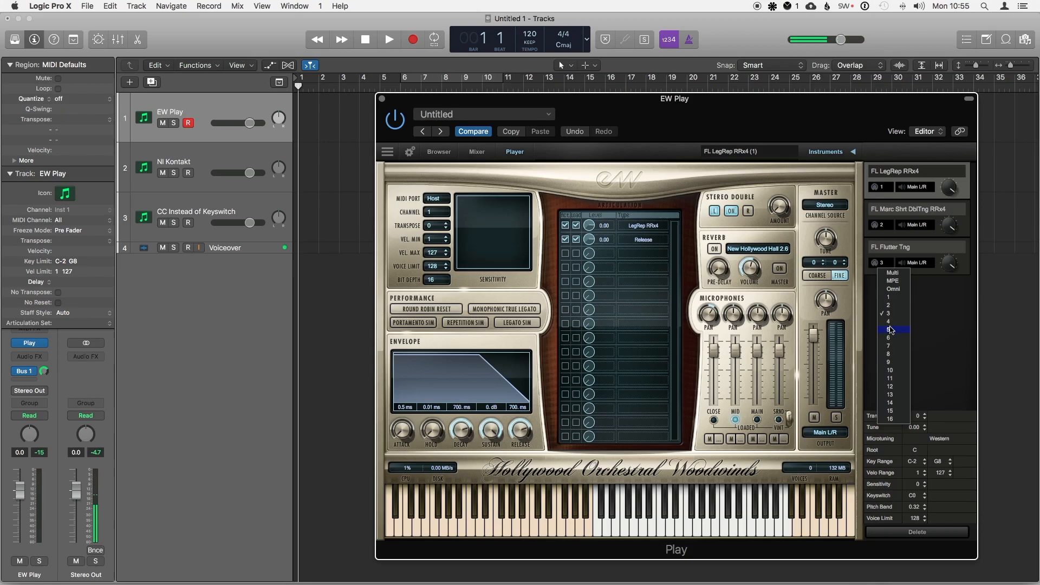
left_click(876, 264)
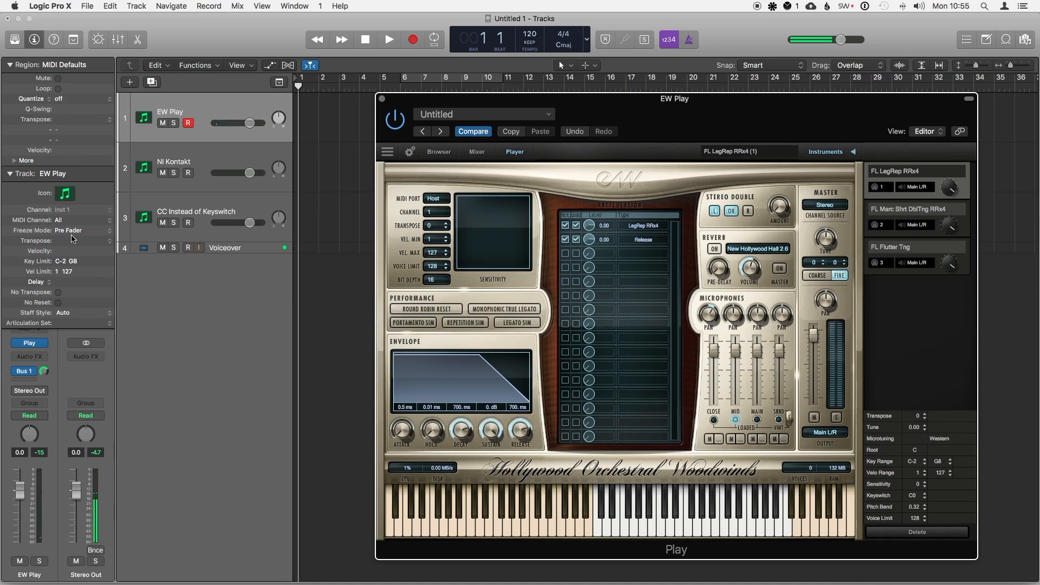
left_click(36, 40)
left_click(35, 41)
left_click(36, 41)
left_click(36, 41)
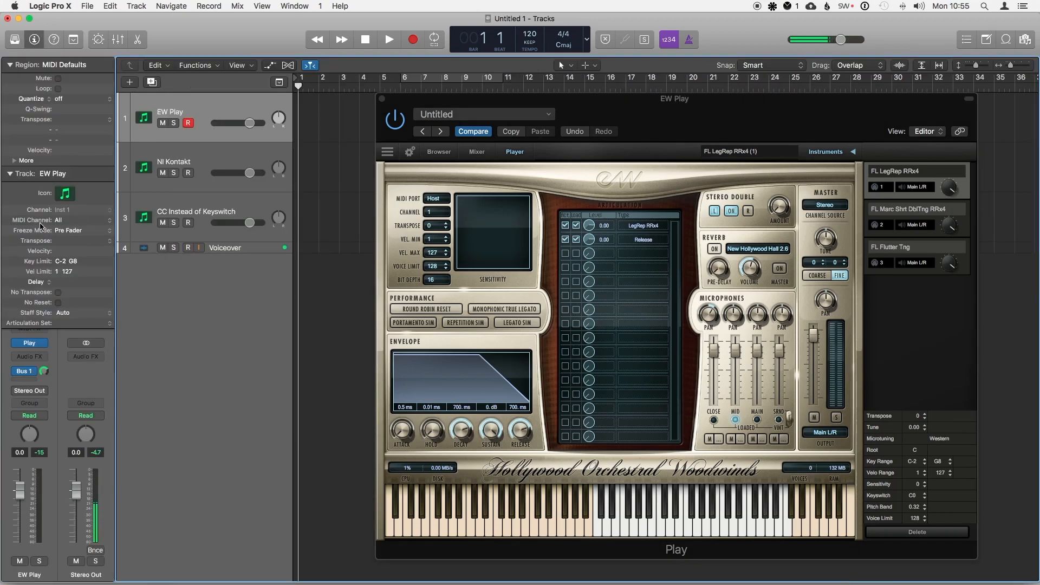
- Try the EW Play track on MIDI channel 2 and on channel 3, and set it back to All
left_click(63, 221)
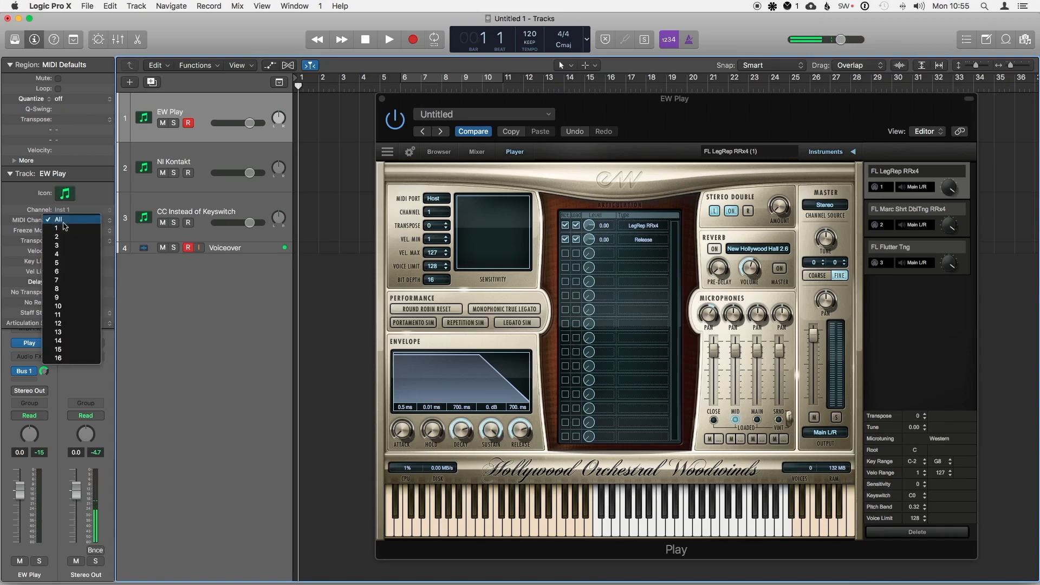
left_click(63, 237)
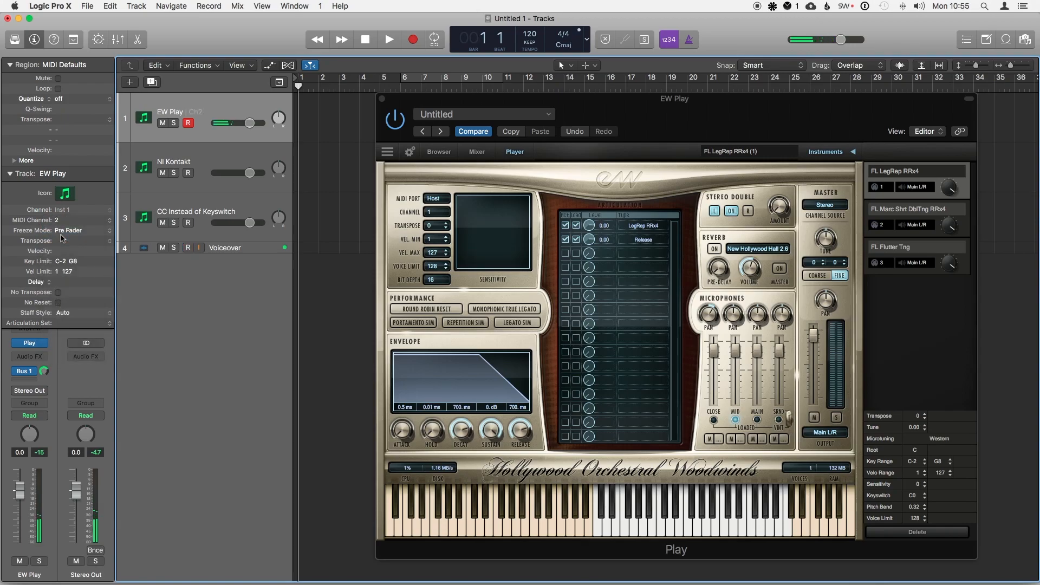
left_click(64, 220)
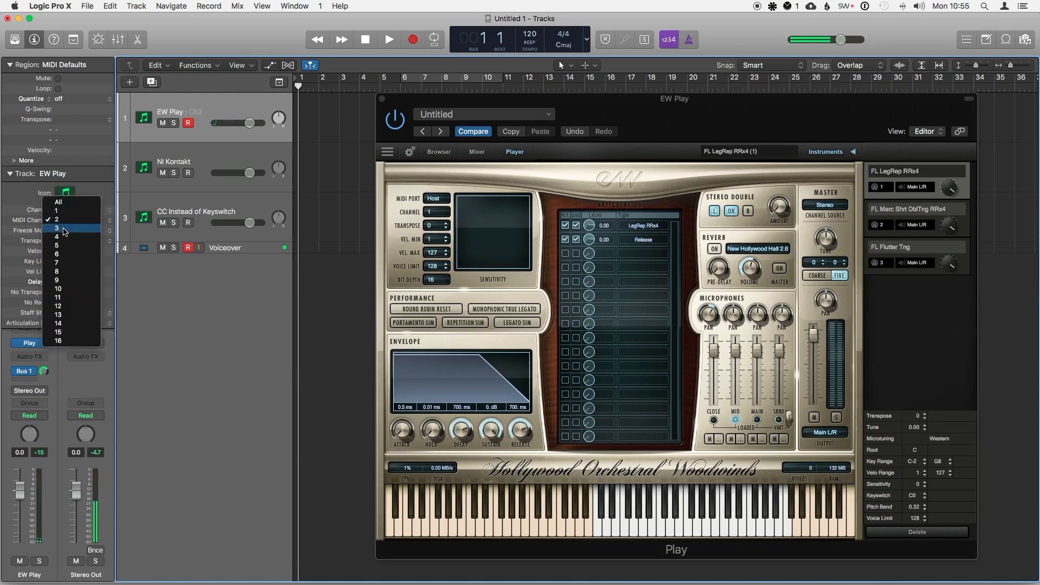
left_click(65, 230)
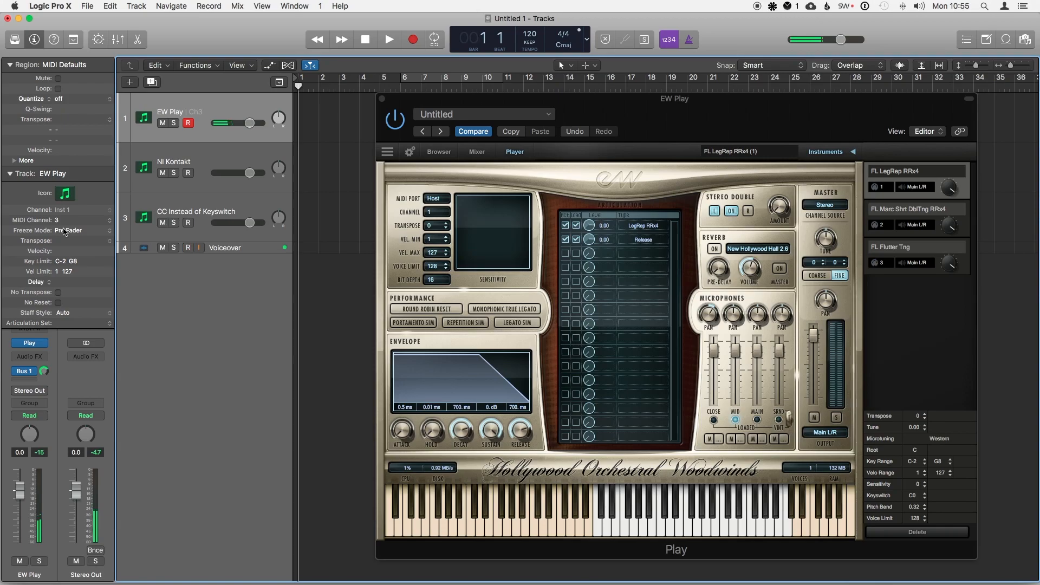
left_click(64, 223)
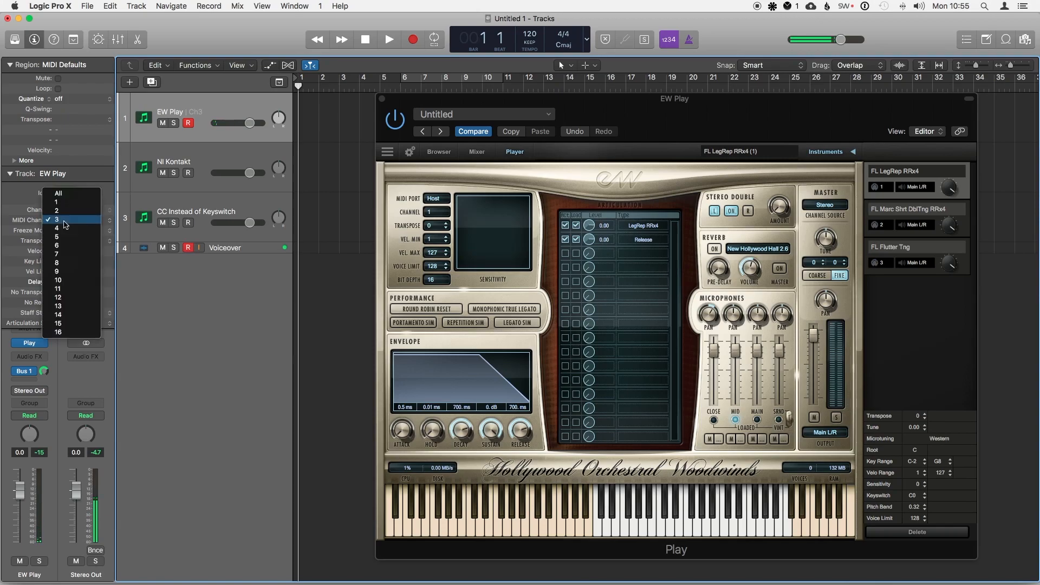
left_click(65, 196)
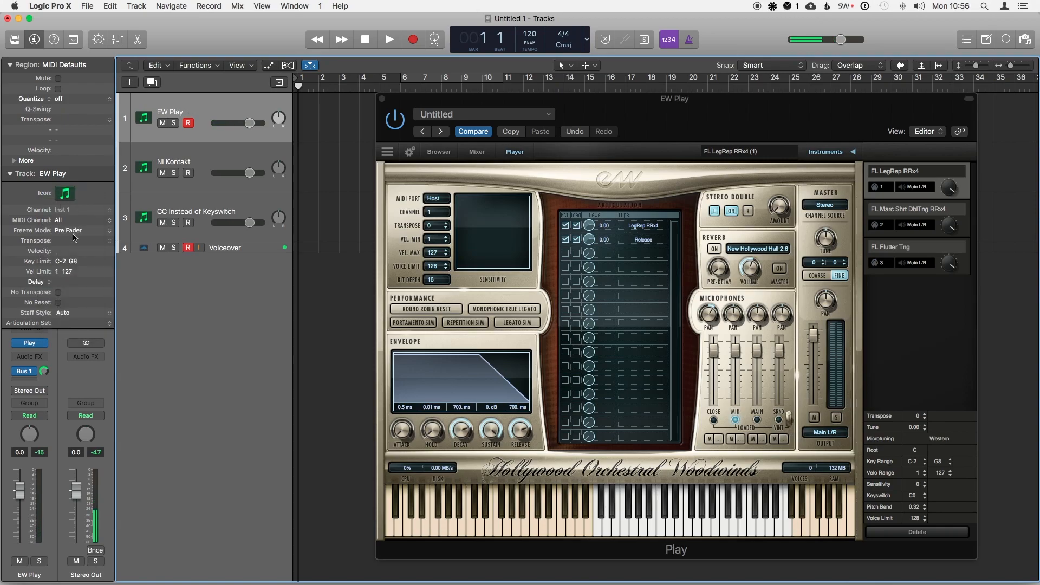
left_click(60, 225)
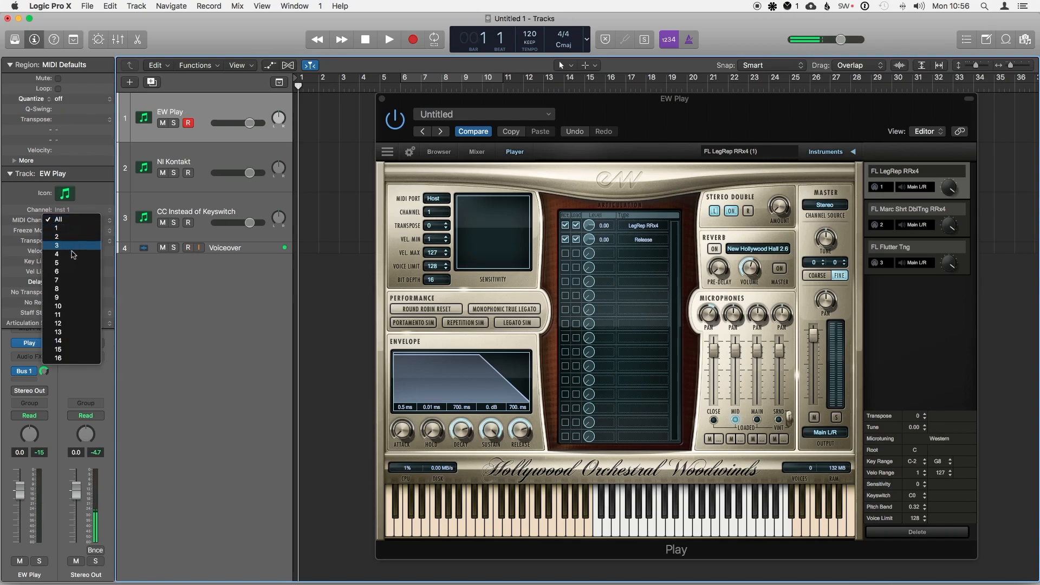
left_click(220, 300)
- Create a new articulation set for the EW Play track and arrange its editor beside the Play window
left_click(75, 323)
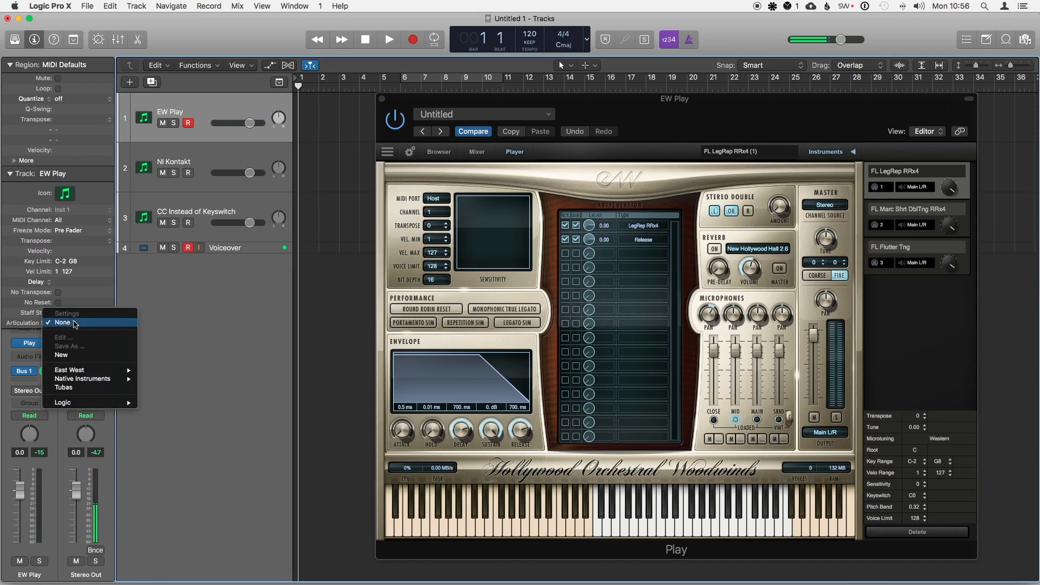
left_click(75, 356)
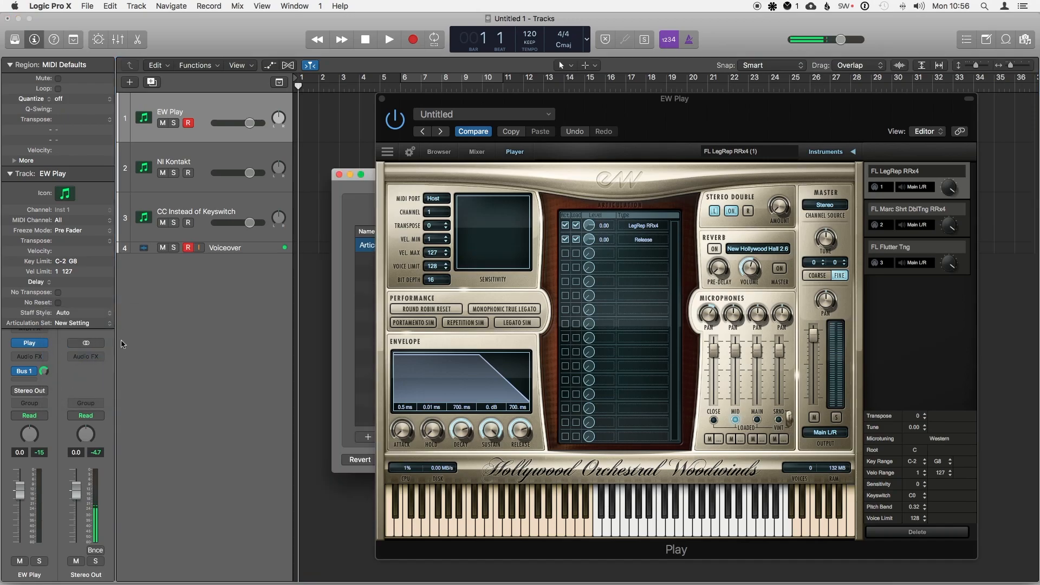
left_click_drag(373, 181, 42, 191)
left_click_drag(574, 111, 621, 109)
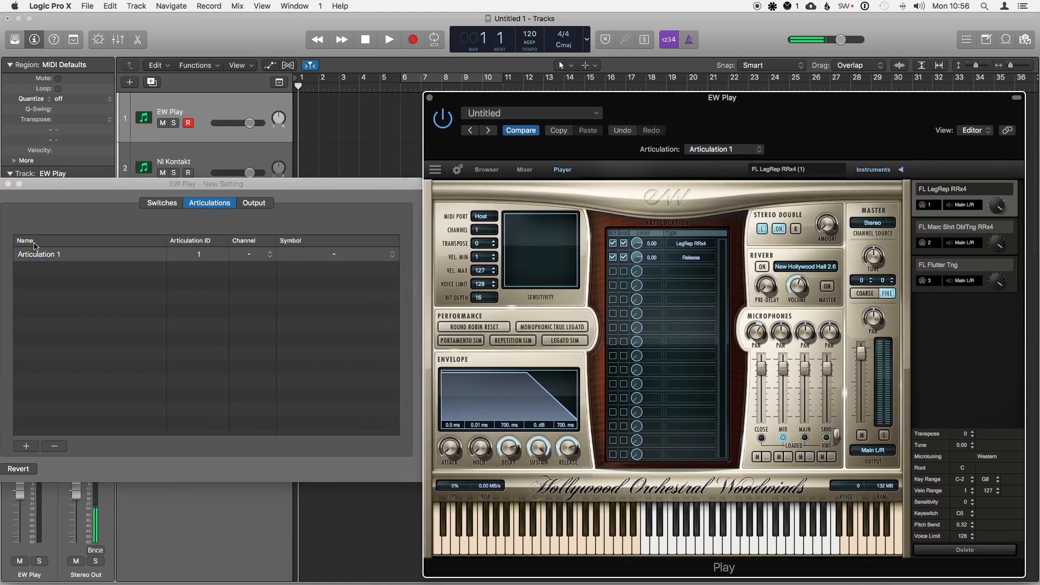
- Rename the first articulation in the new set as LegRep RRx4
double_click(48, 253)
type("LegRep RRx4")
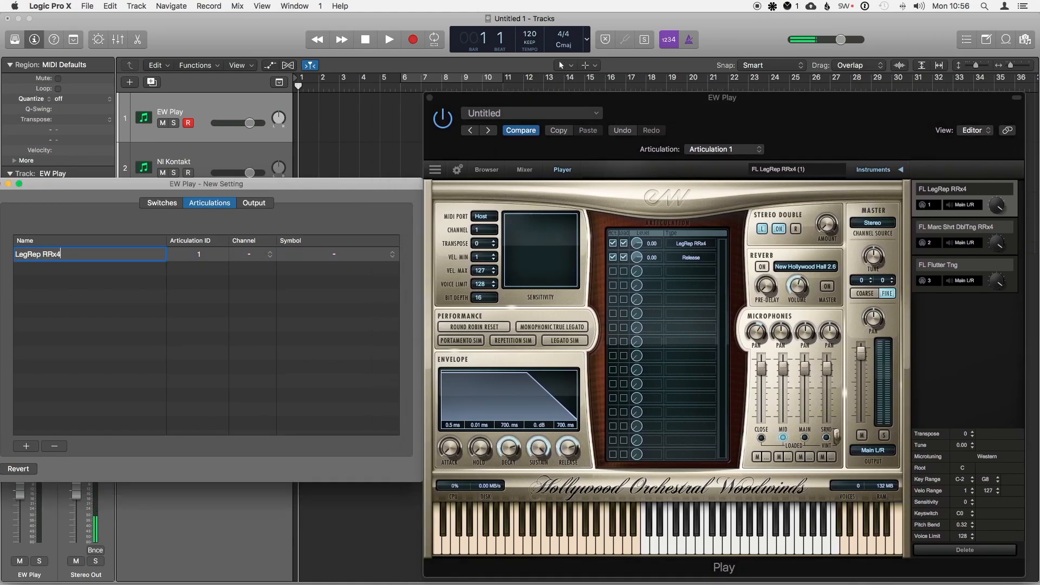
key("Return")
- Add a second articulation to the set and name it Shrt DbltTng
left_click(26, 446)
double_click(55, 268)
type("Shrt DbltTng")
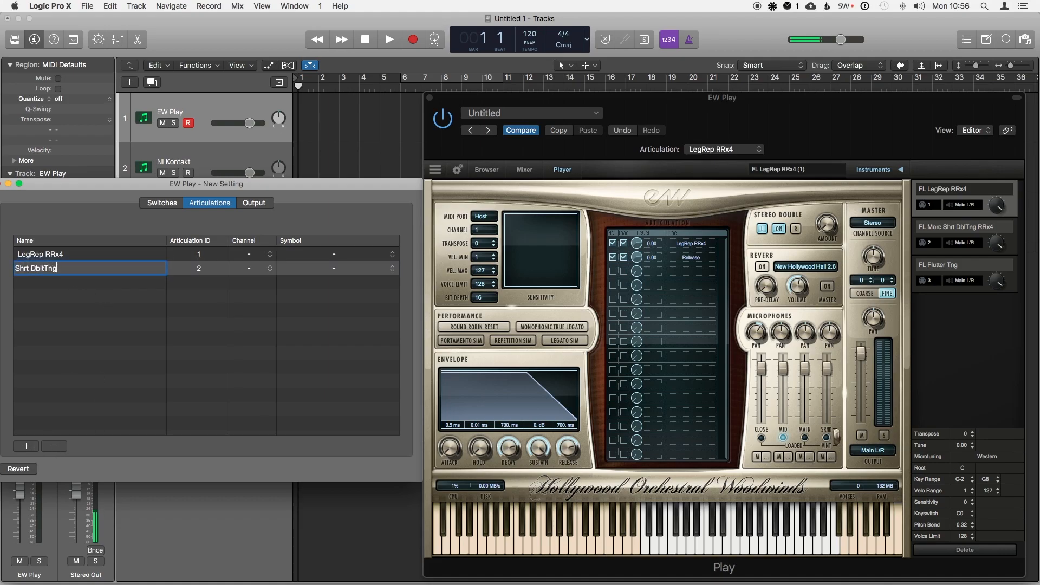
key("Return")
- Add a third articulation to the set and name it Flutter Tng
left_click(26, 446)
double_click(54, 282)
type("Fluyt")
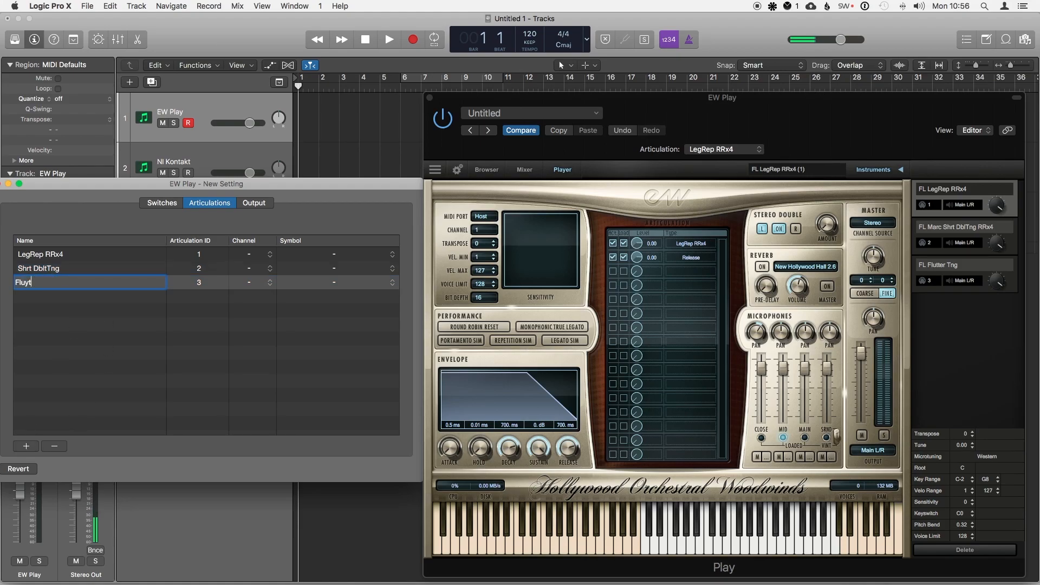
key("BackSpace")
key("BackSpace")
type("tter Tng")
key("Return")
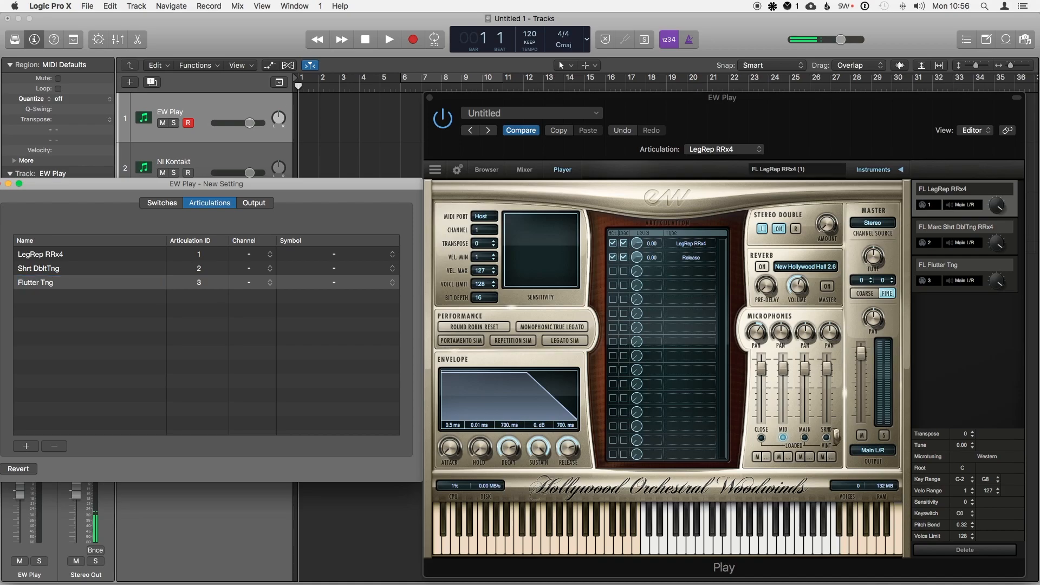
- Assign MIDI channel 1 to LegRep RRx4, channel 2 to Shrt DbltTng and channel 3 to Flutter Tng in the articulation set
left_click(254, 259)
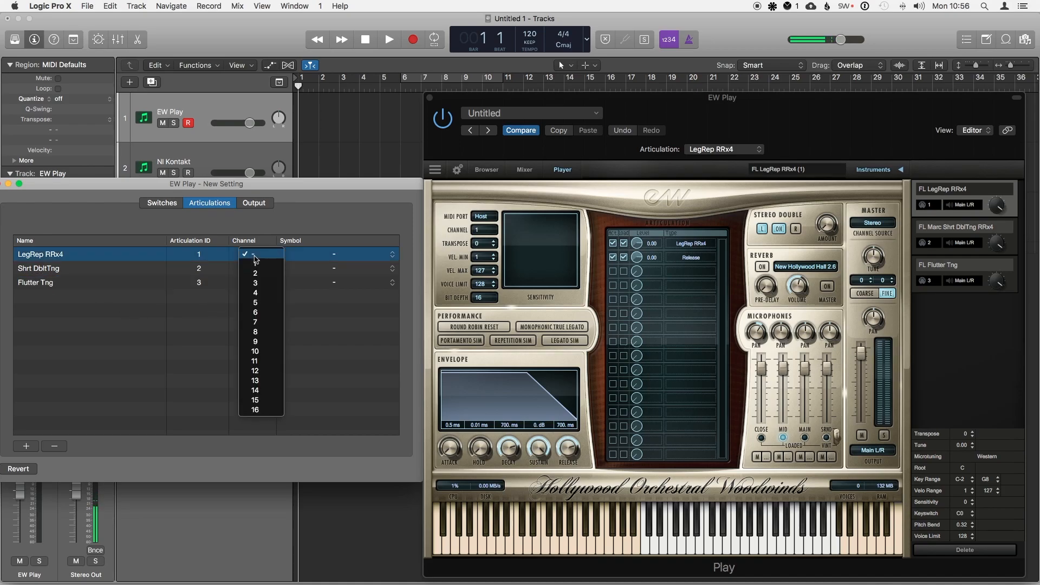
left_click(255, 264)
left_click(255, 265)
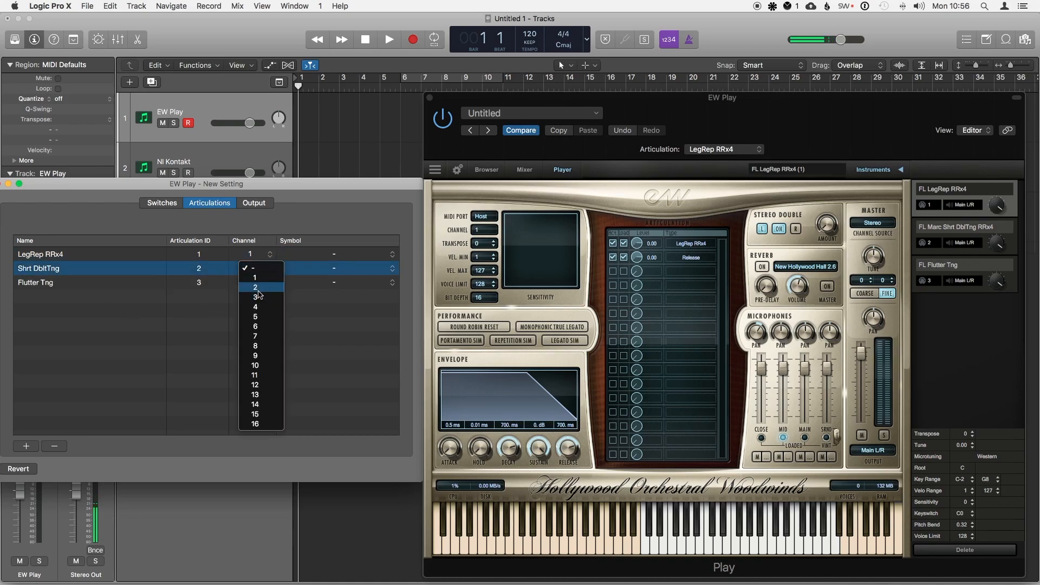
left_click(255, 287)
left_click(254, 282)
left_click(254, 283)
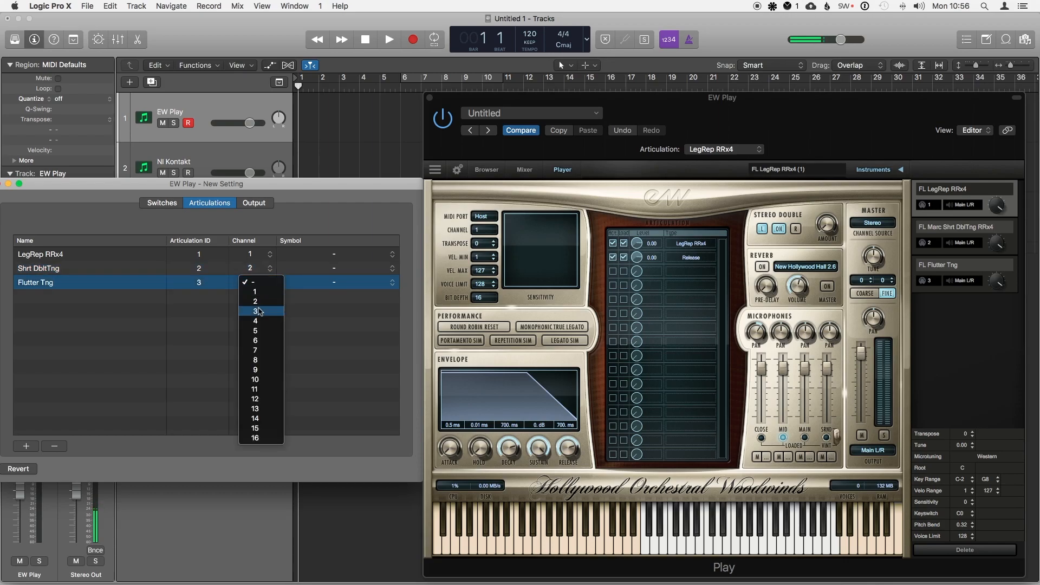
left_click(255, 311)
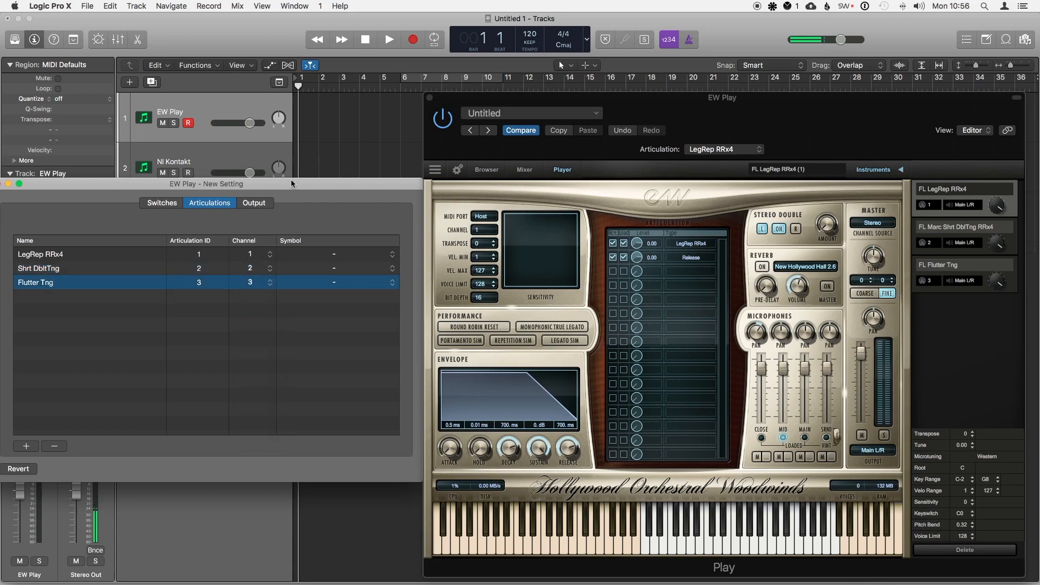
left_click_drag(291, 183, 298, 192)
- Audition LegRep RRx4, Shrt DbltTng and Flutter Tng by switching the active articulation of the Play instrument
left_click(714, 150)
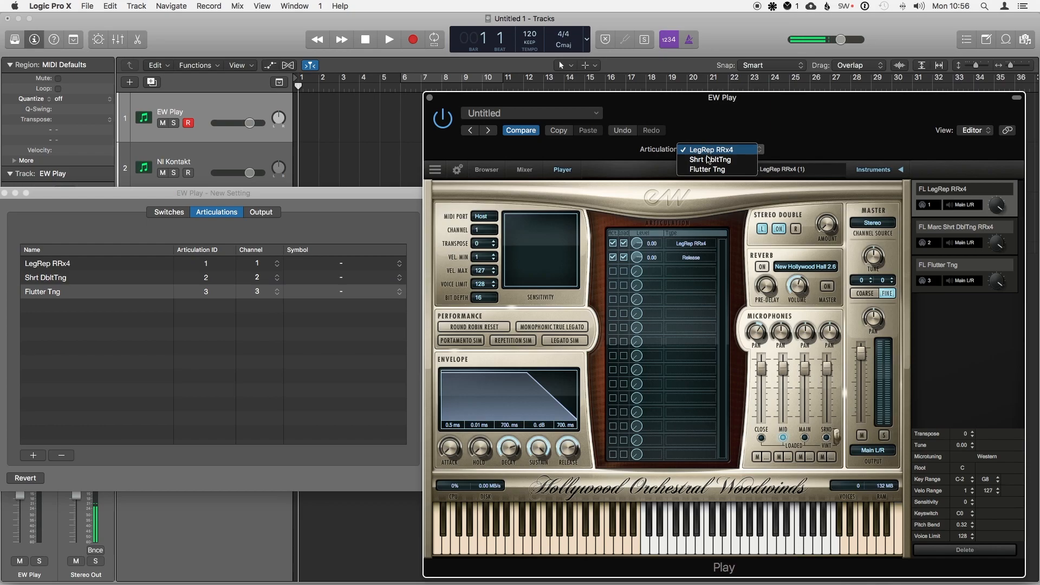
left_click(716, 150)
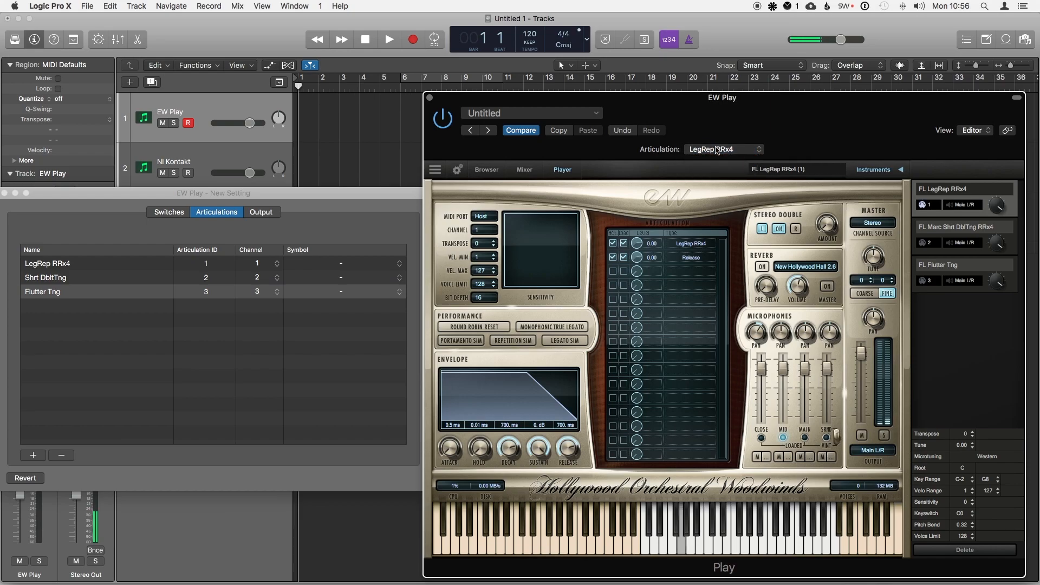
left_click(716, 150)
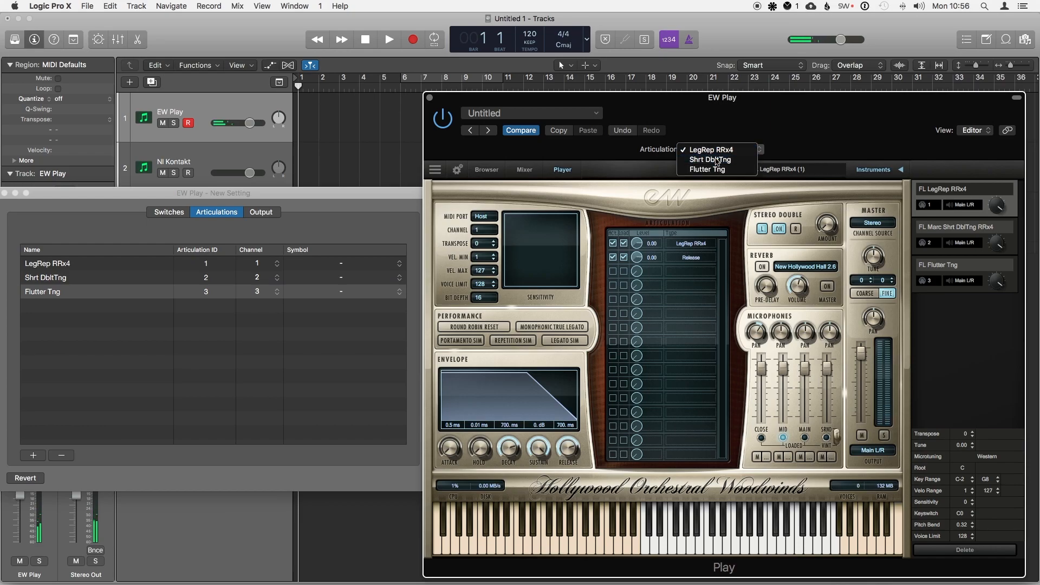
left_click(715, 160)
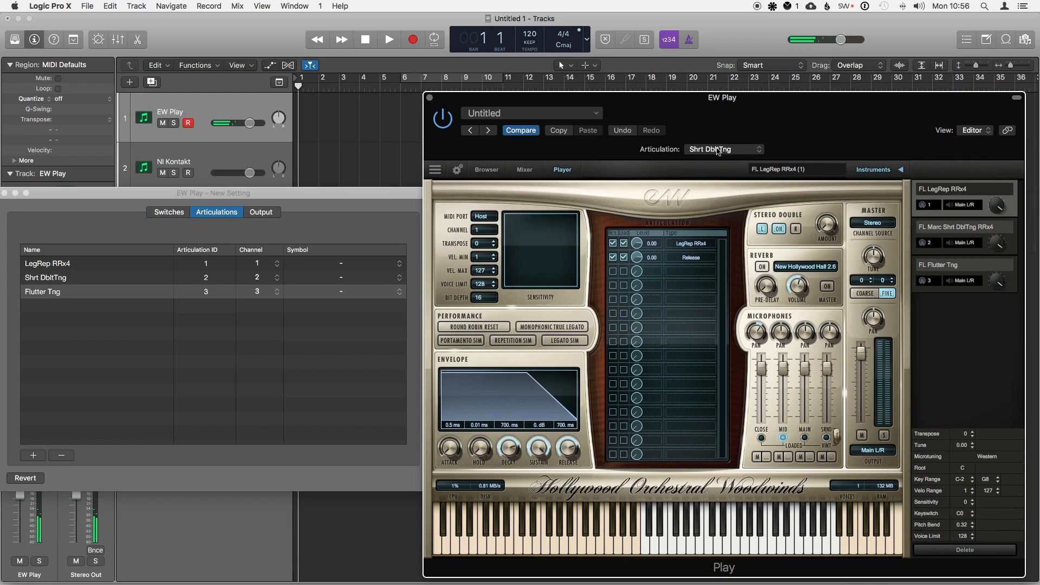
left_click(716, 150)
left_click(717, 165)
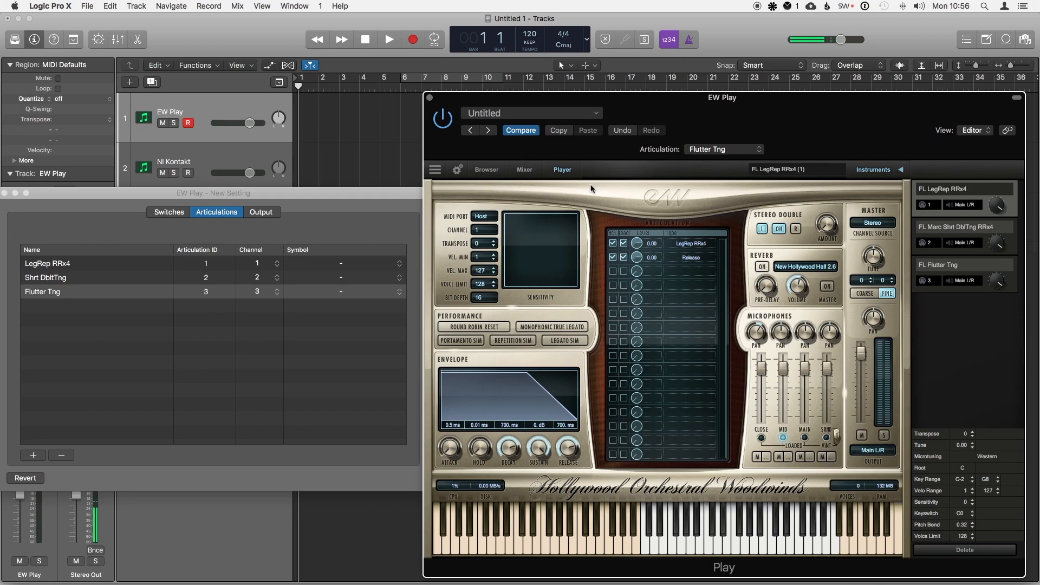
- Add the flute keyswitch instrument FL KS Runs FX C0-G0 from the 04 Keyswitch folder and return to the player view
left_click(494, 171)
left_click(691, 229)
left_click(833, 201)
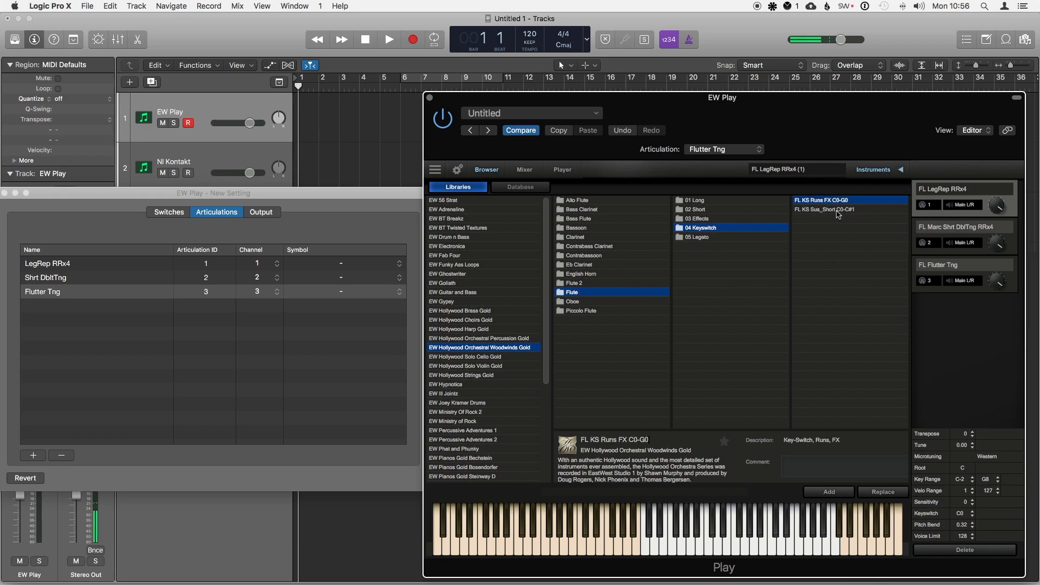
left_click(829, 492)
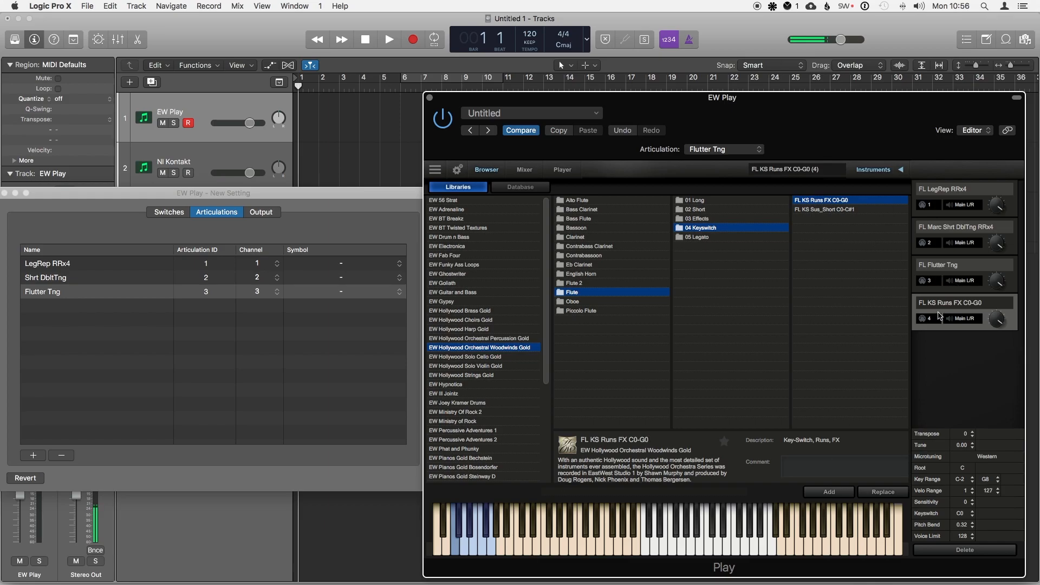
left_click(563, 172)
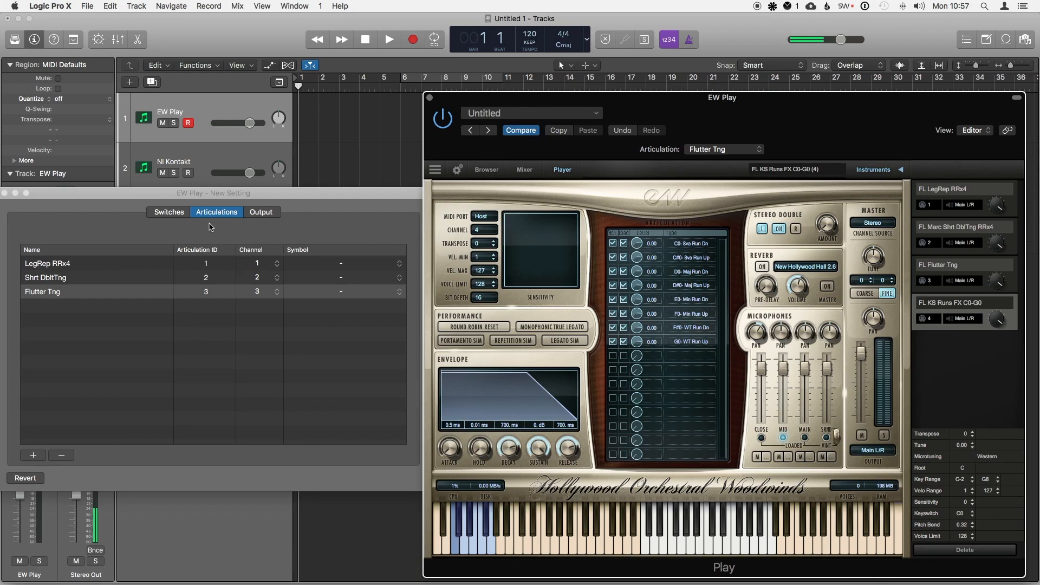
- Add three more articulations to the set and name them KS1, KS2 and KS3
left_click(33, 455)
double_click(58, 307)
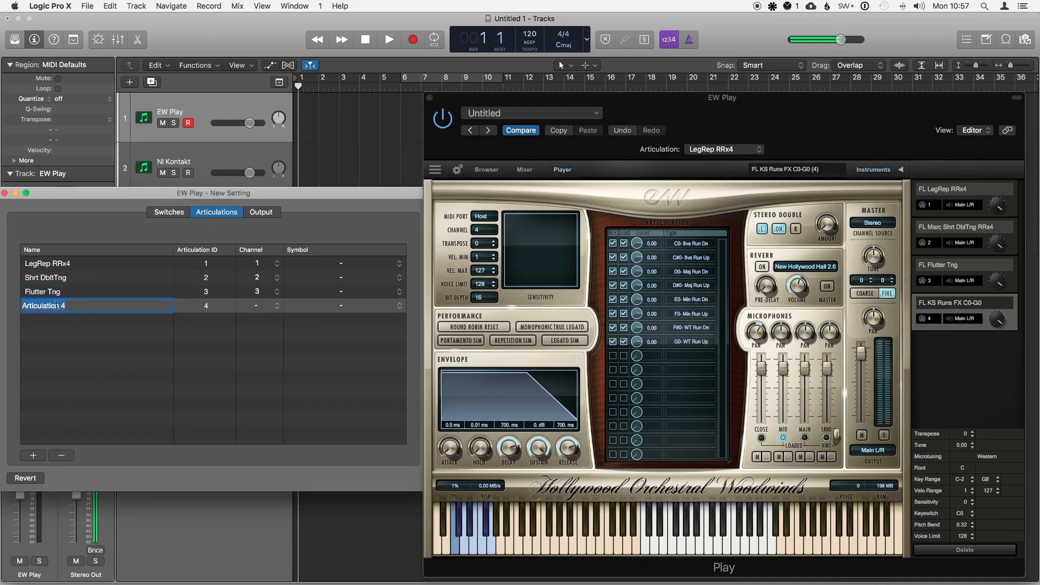
type("KS1")
key("Return")
left_click(33, 455)
double_click(76, 320)
type("KS")
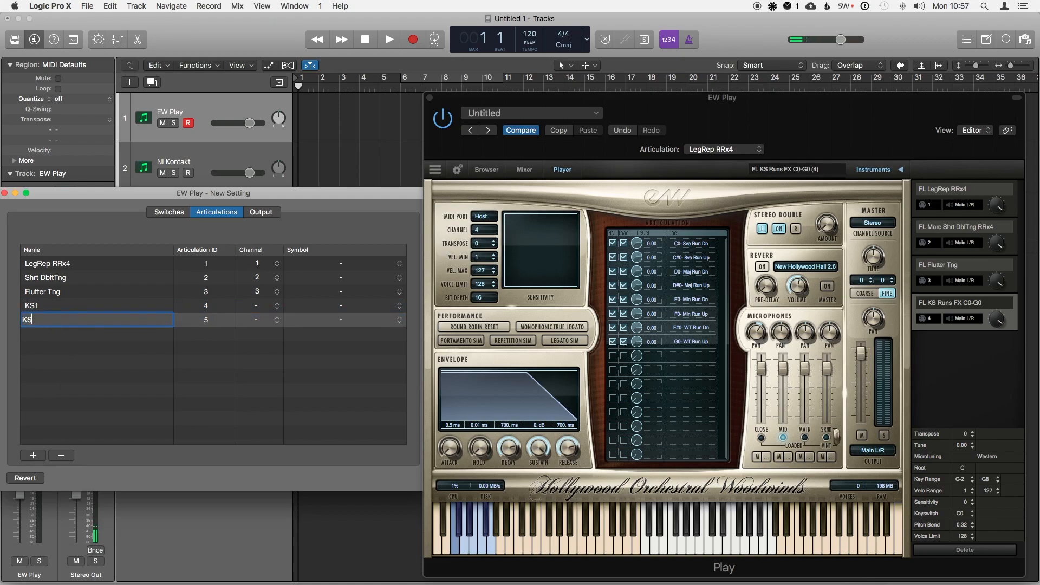
key("Return")
left_click(34, 456)
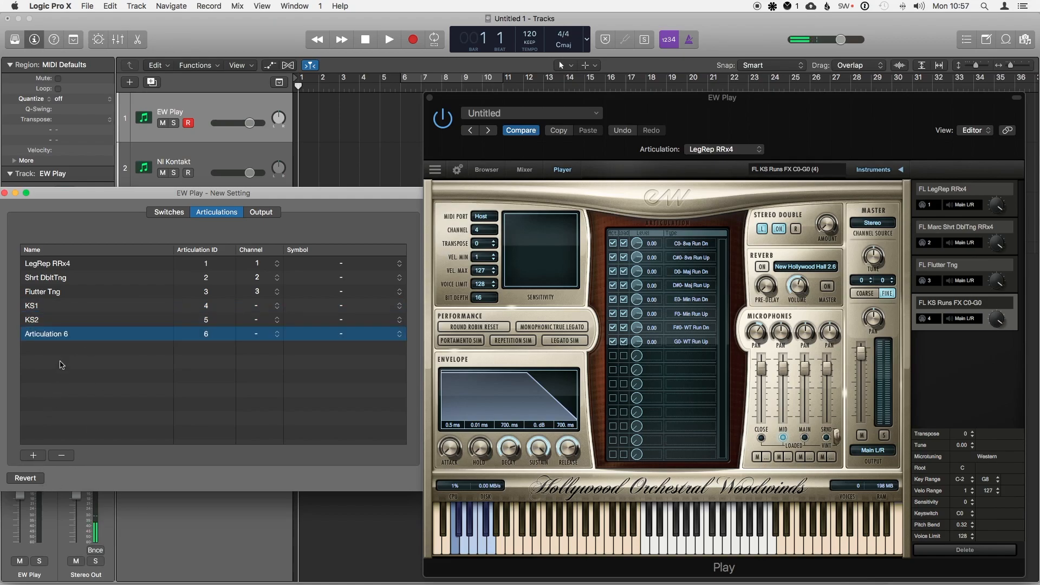
double_click(54, 334)
type("KS3")
key("Return")
- Assign MIDI channel 4 to the articulations KS1, KS2 and KS3
left_click(277, 305)
left_click(269, 345)
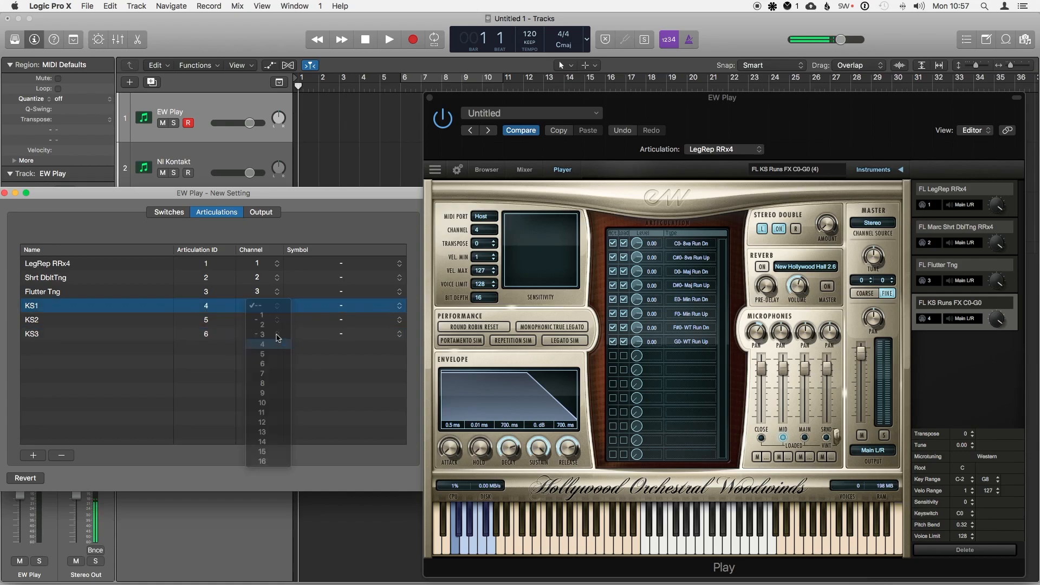
left_click(265, 321)
left_click(265, 359)
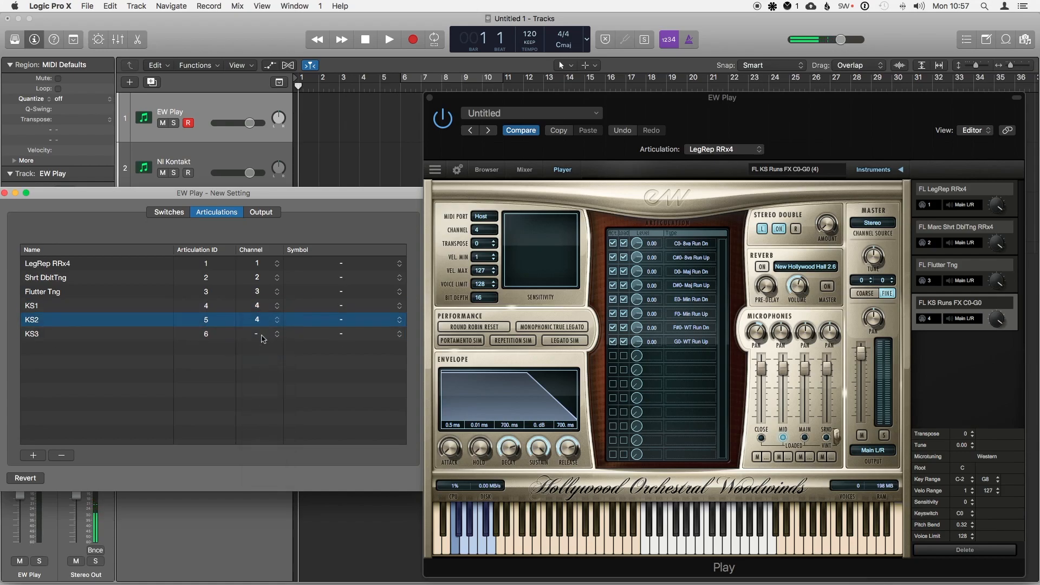
left_click(262, 334)
left_click(277, 307)
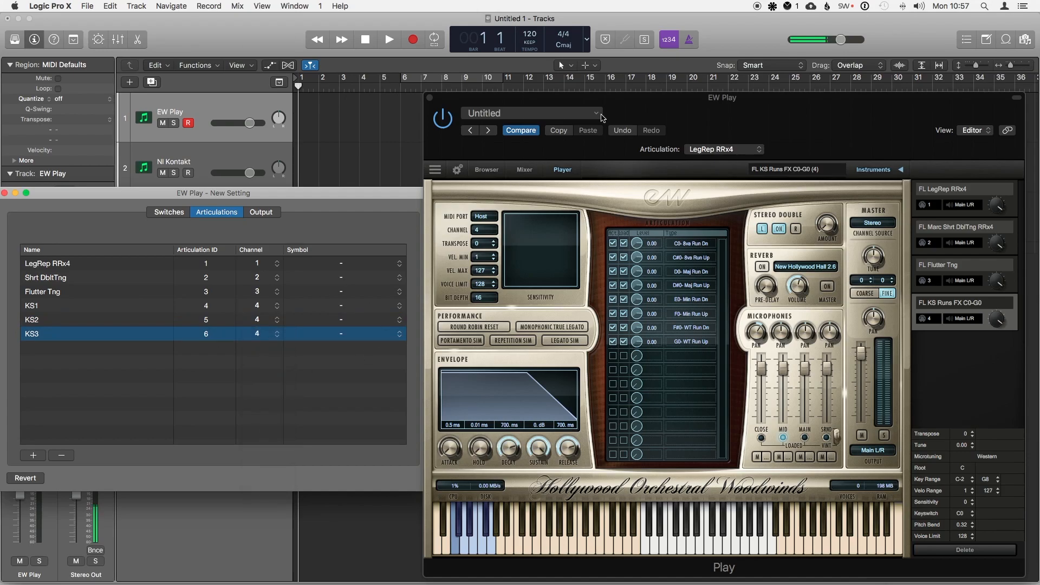
- Audition the KS2 and KS3 articulations on the Play instrument
left_click(702, 150)
left_click(713, 187)
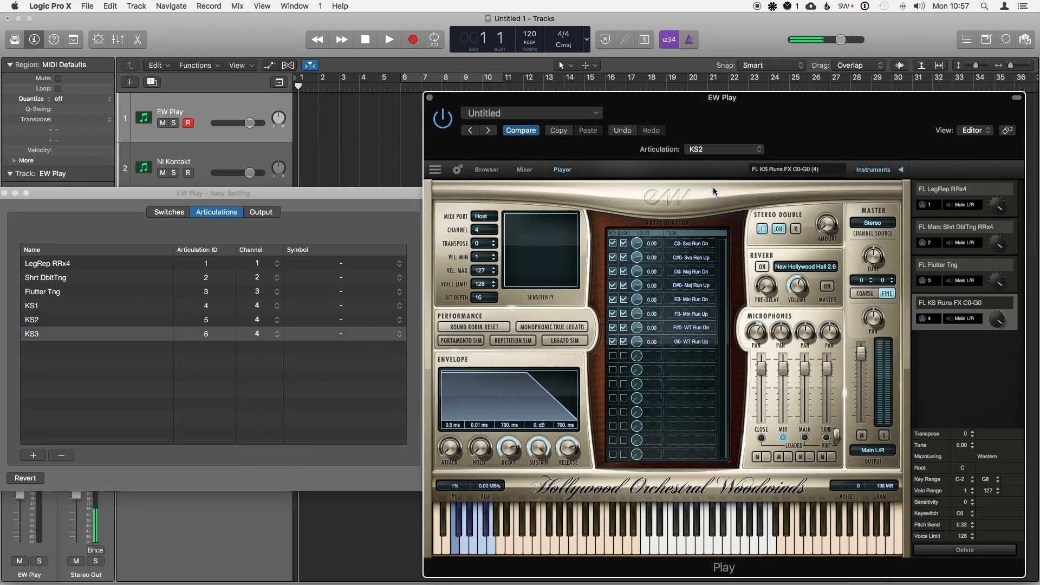
left_click(716, 154)
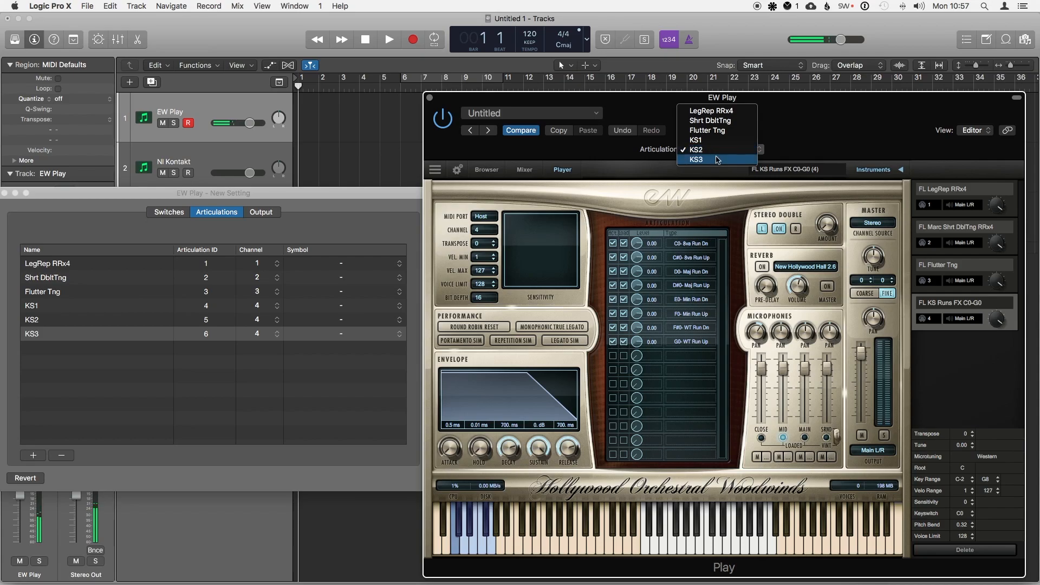
left_click(716, 157)
left_click(716, 156)
left_click(716, 158)
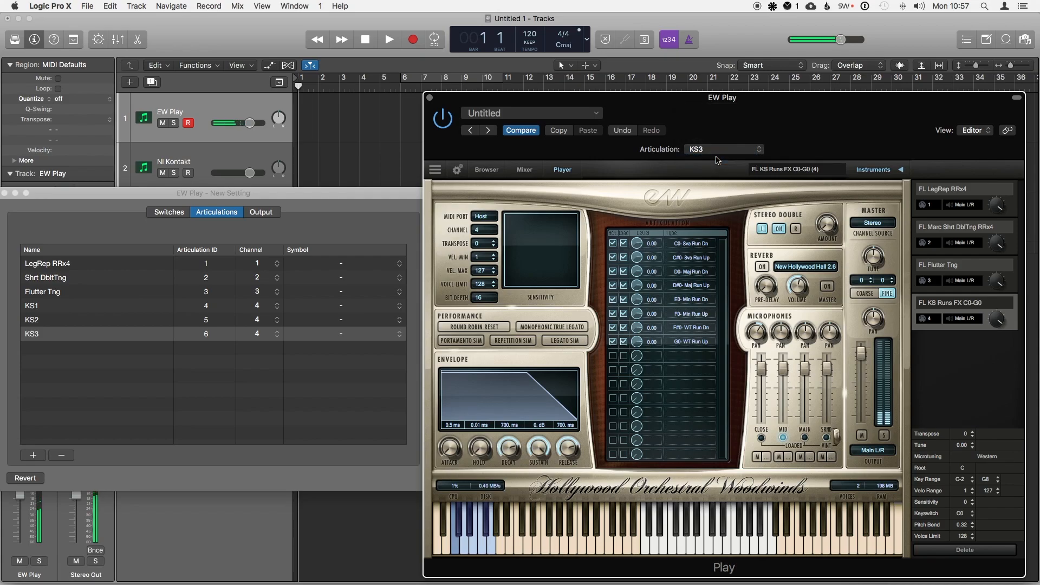
- Set the output type of KS1, KS2 and KS3 to Note On
left_click(260, 213)
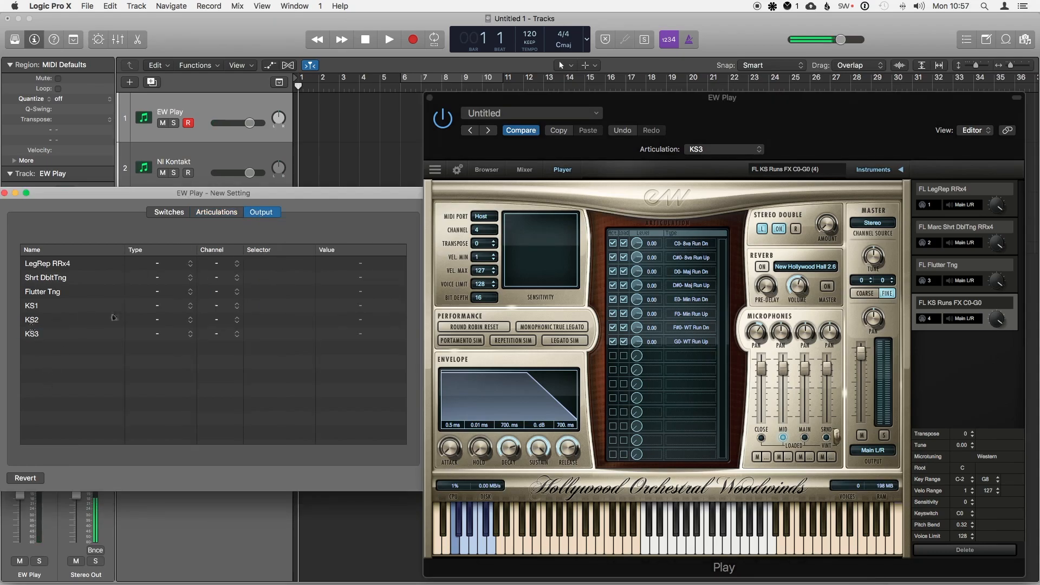
left_click(163, 308)
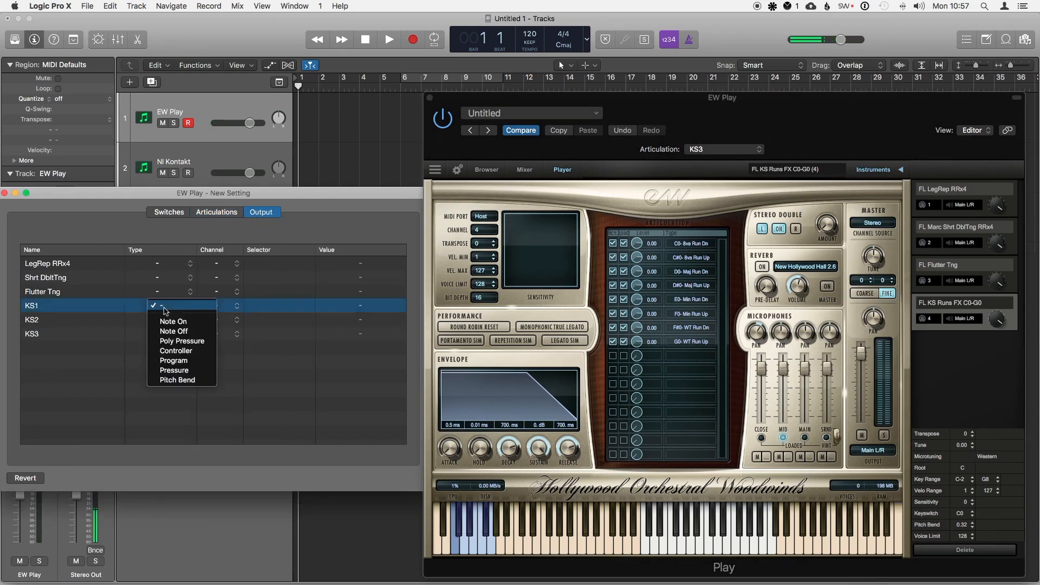
left_click(156, 324)
left_click(158, 321)
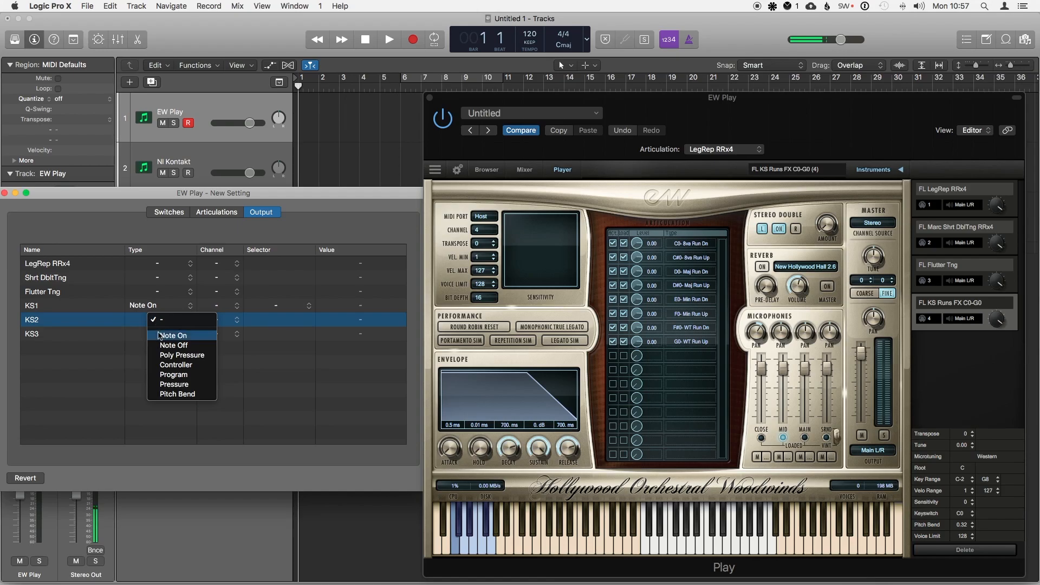
left_click(165, 335)
left_click(160, 334)
left_click(172, 349)
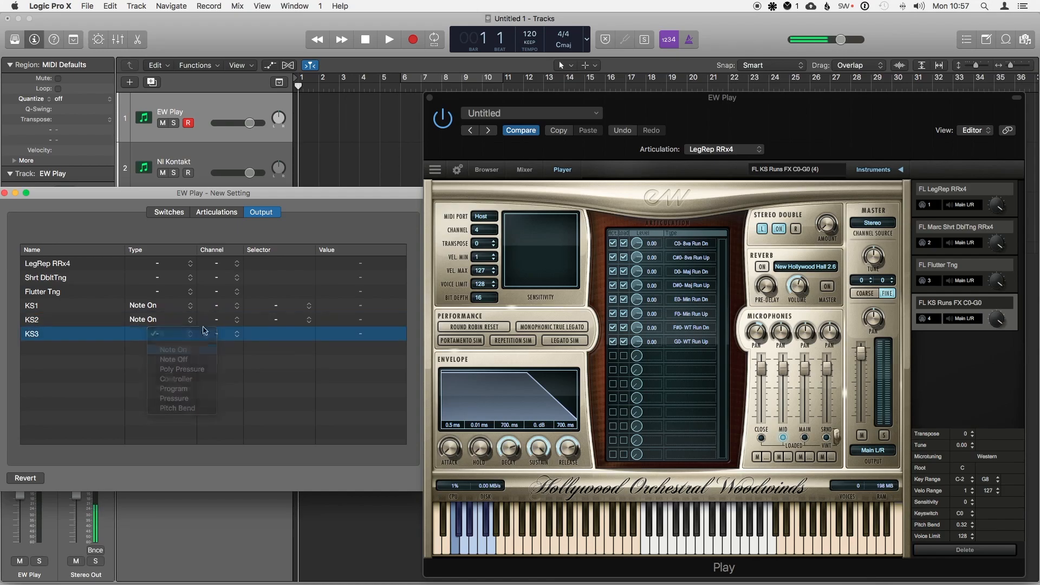
- Set the output channel of KS1, KS2 and KS3 to 4
left_click(217, 306)
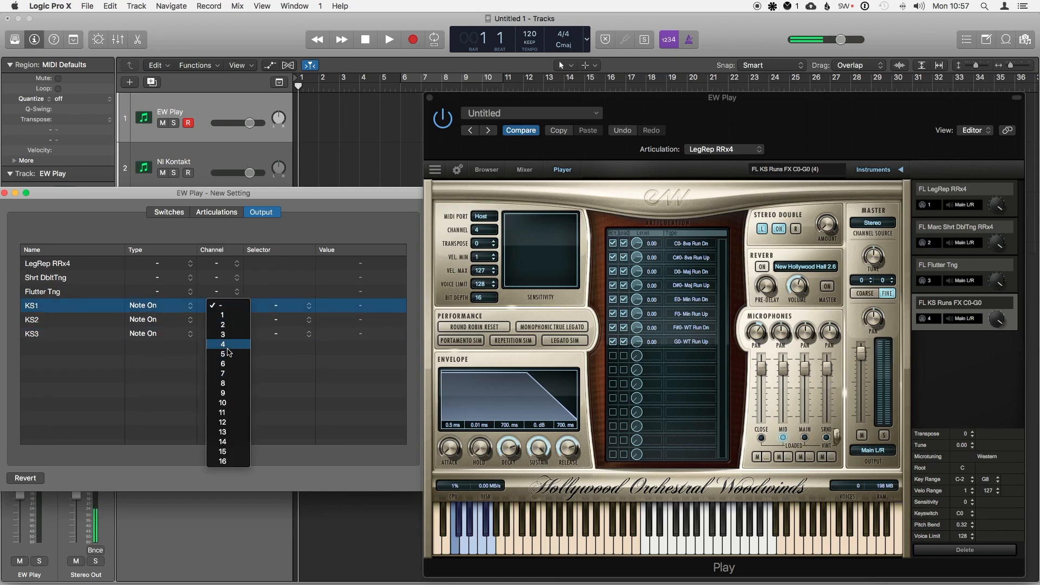
left_click(223, 345)
left_click(222, 319)
left_click(223, 358)
left_click(219, 334)
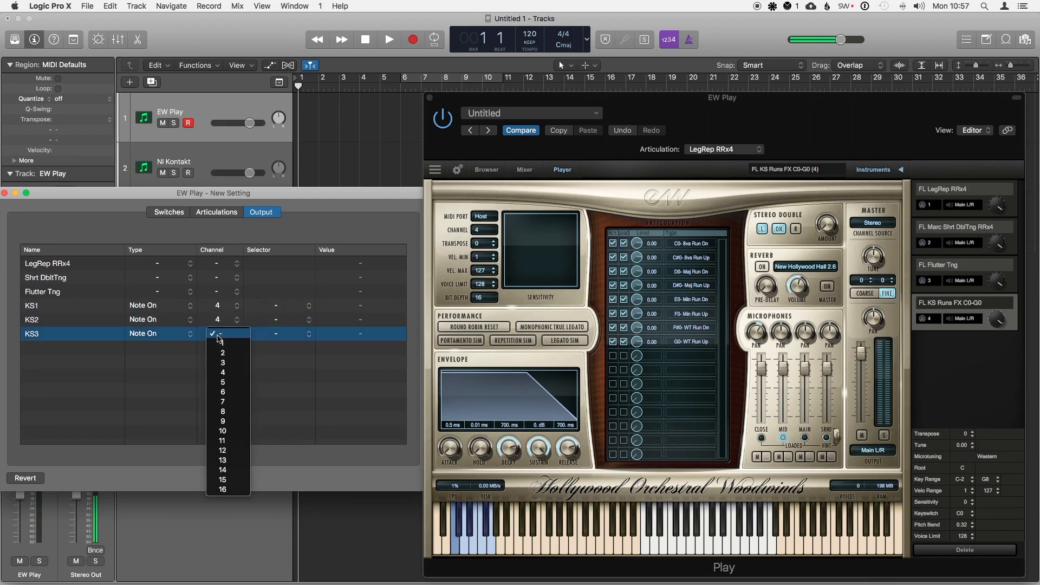
left_click(222, 372)
- Set the output selector notes to C0 for KS1, C#0 for KS2 and D0 for KS3
left_click(288, 310)
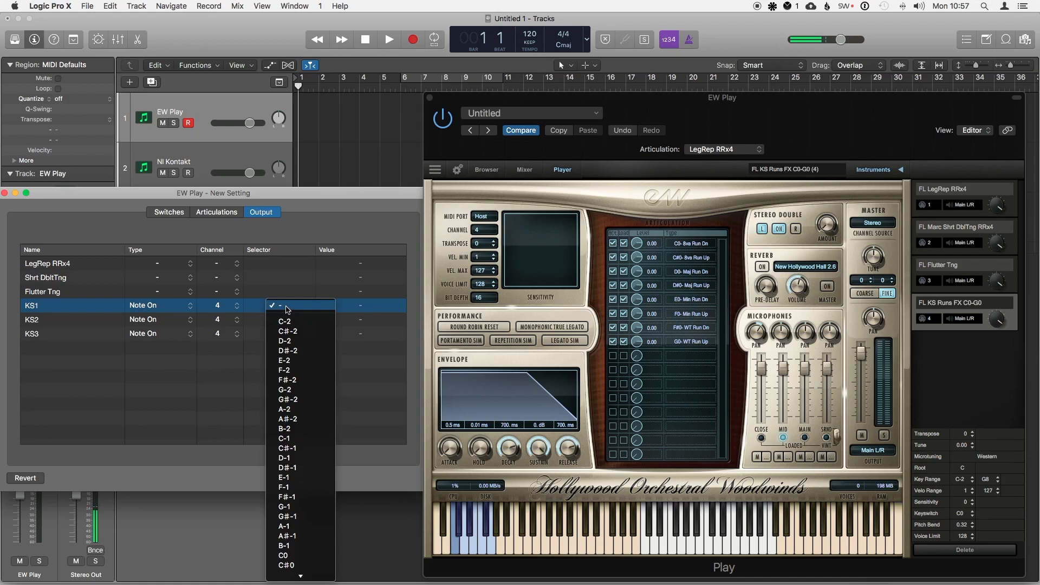
scroll(290, 476, "down", 5)
left_click(291, 478)
left_click(282, 319)
scroll(300, 563, "down", 3)
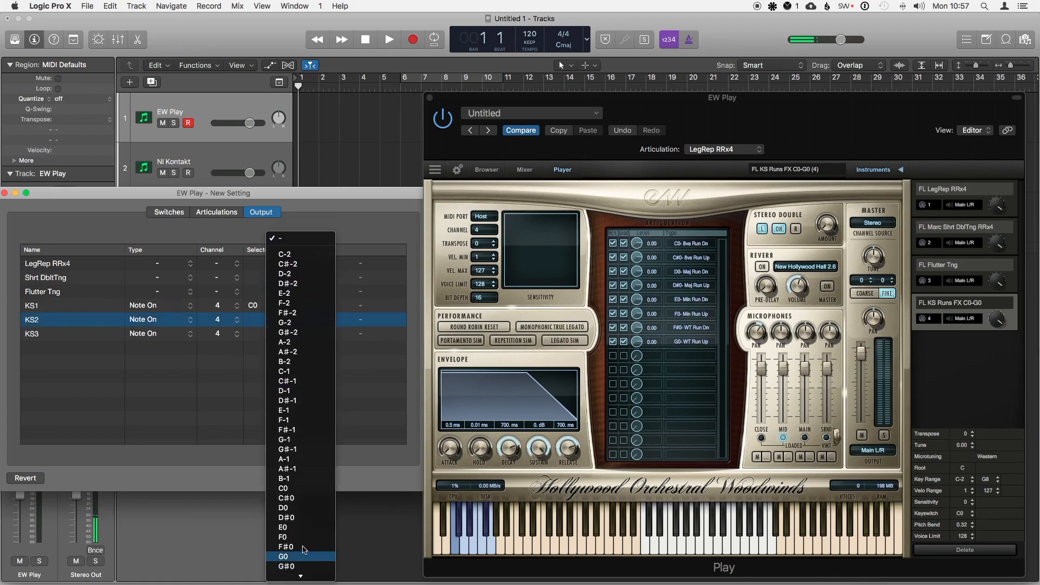
left_click(291, 501)
left_click(288, 335)
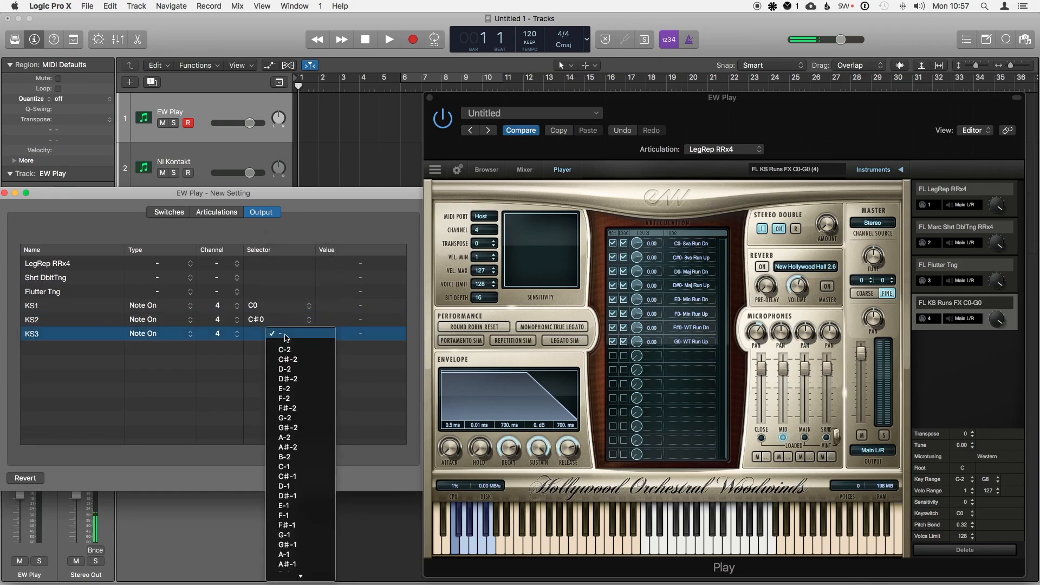
scroll(296, 542, "down", 4)
left_click(292, 533)
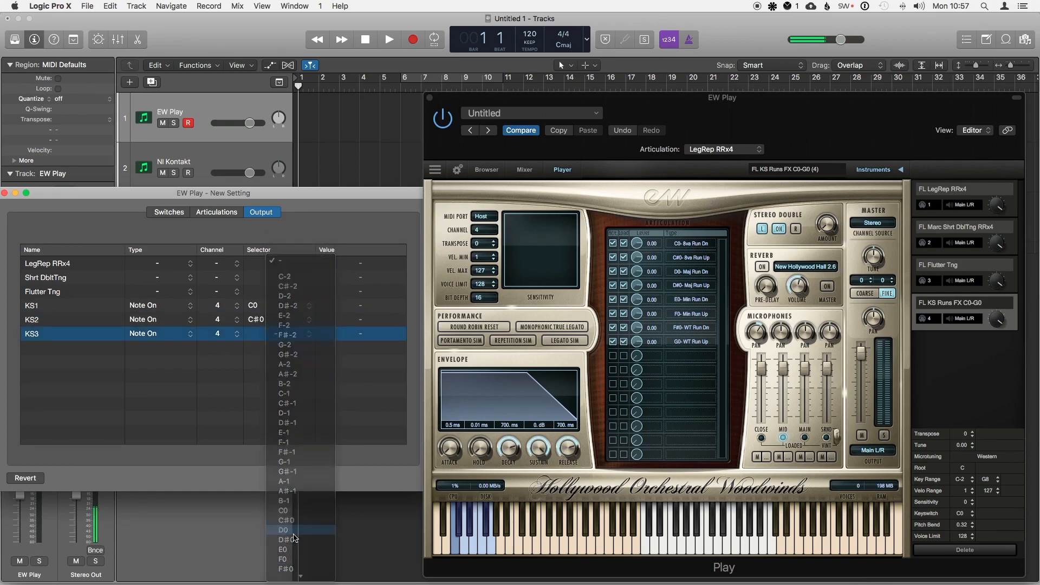
- Audition Shrt DbltTng, Flutter Tng and KS1 in turn with the output keyswitches assigned
left_click(720, 163)
left_click(718, 150)
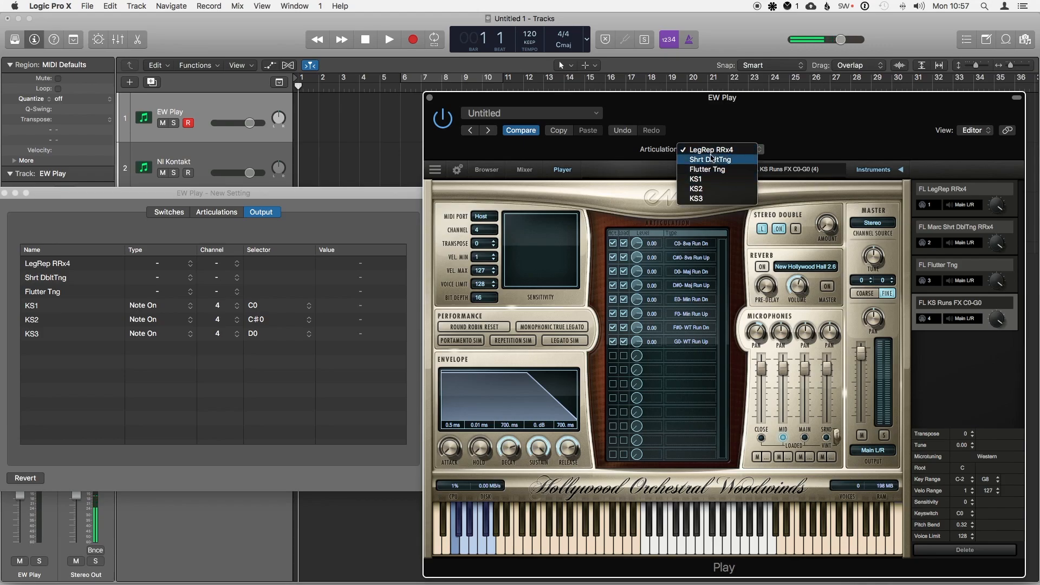
left_click(712, 159)
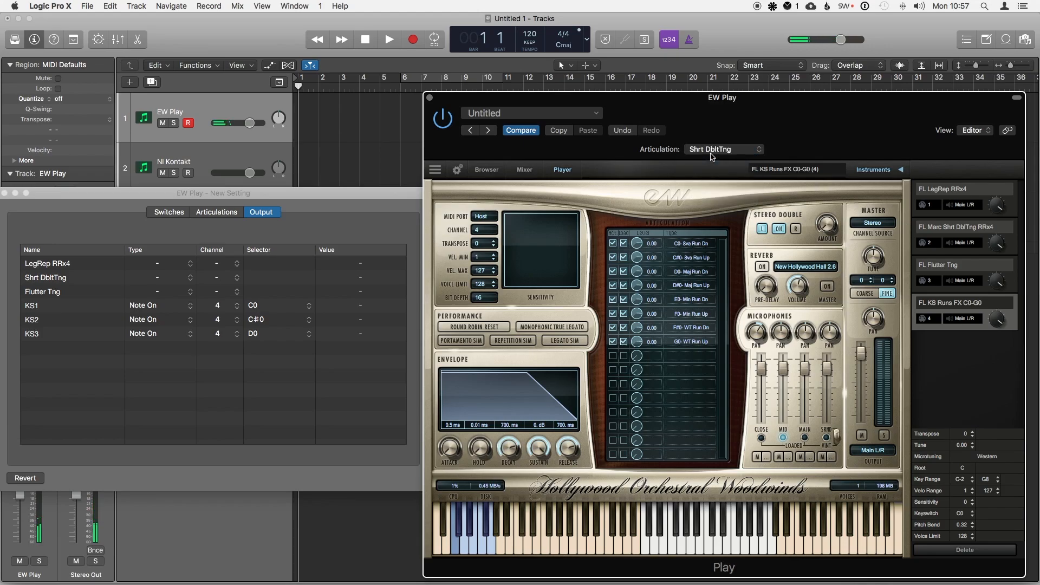
left_click(710, 155)
left_click(711, 161)
left_click(715, 152)
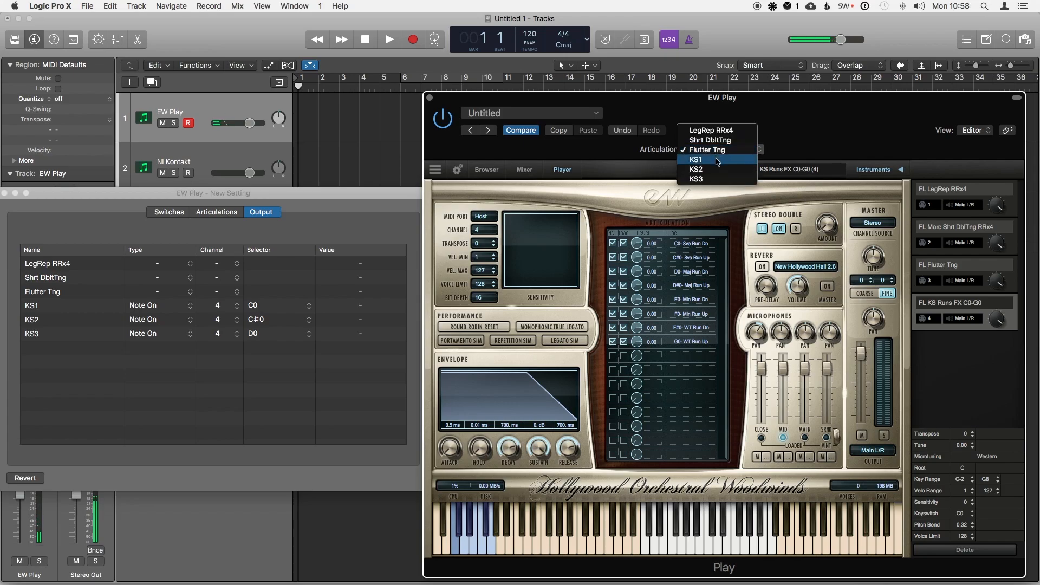
left_click(717, 159)
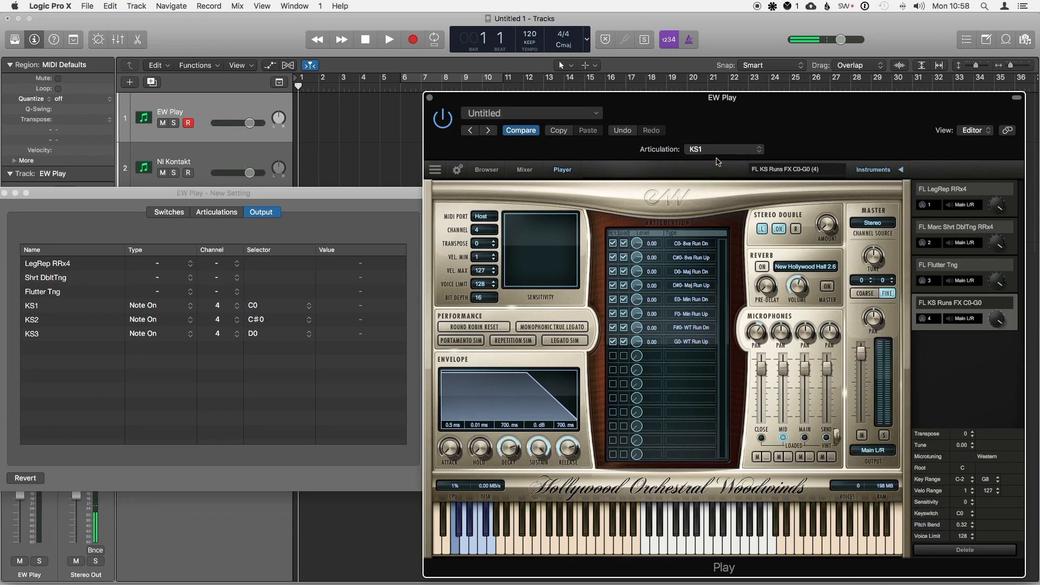
- Audition the KS2 and KS3 articulations in turn on the EW Play track
left_click(720, 151)
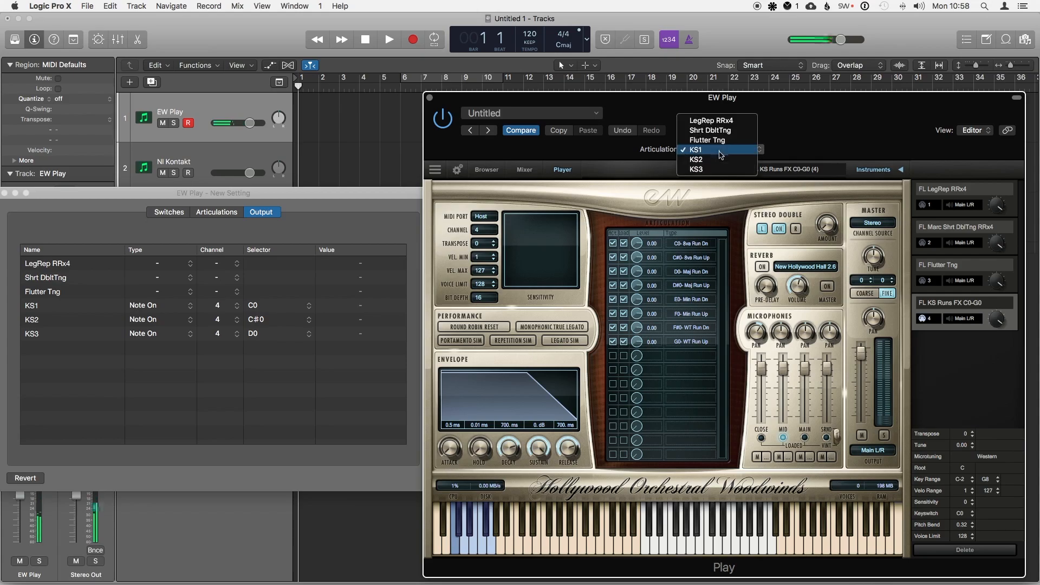
left_click(722, 163)
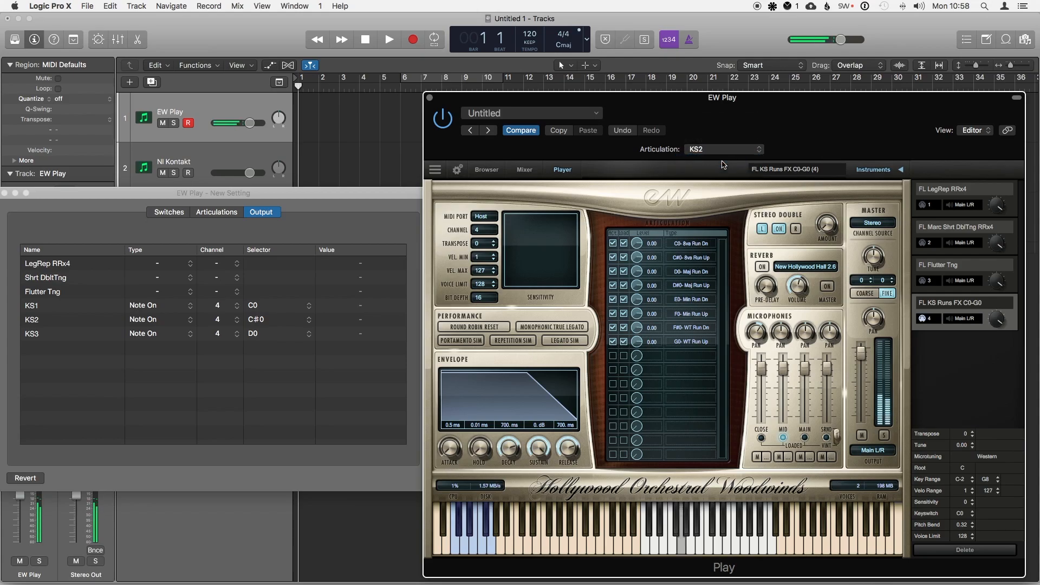
left_click(724, 149)
left_click(722, 160)
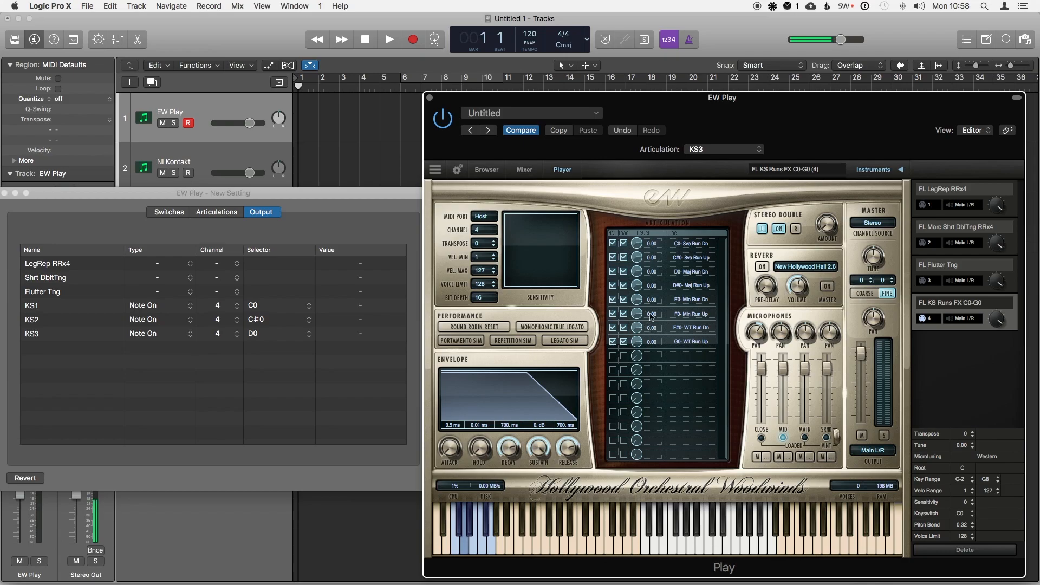
- Close the EW Play articulation set editor and the EW Play instrument window
left_click(210, 216)
left_click(4, 194)
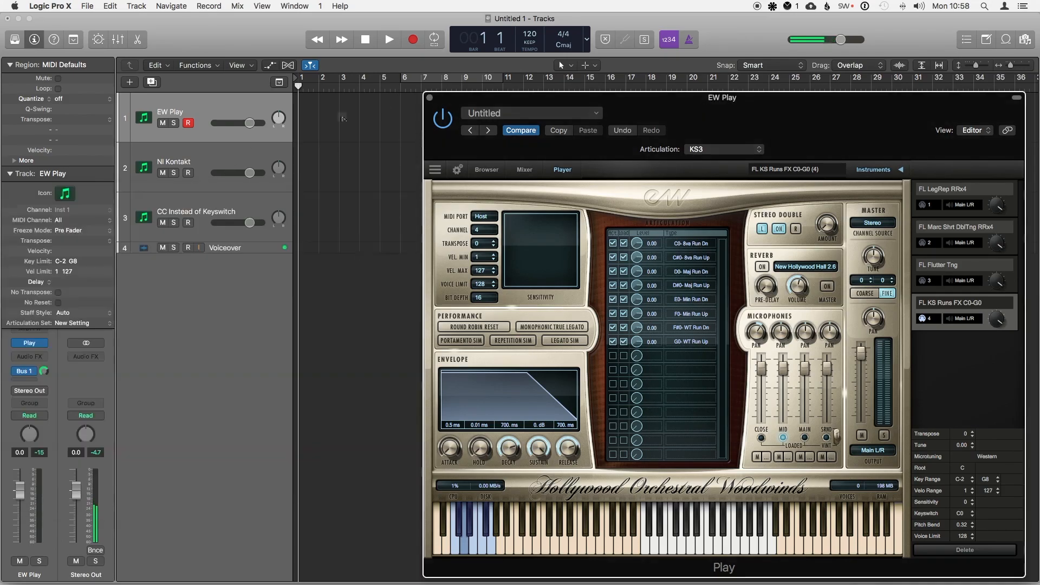
left_click(430, 98)
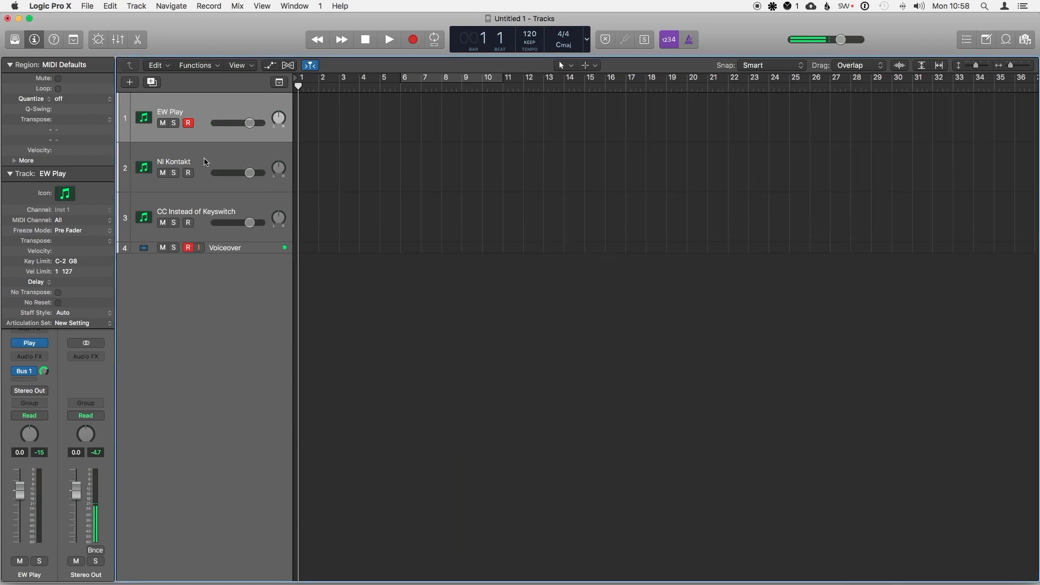
- Open the Kontakt 5 instrument on the NI Kontakt track and set the track's articulation set to None
left_click(204, 162)
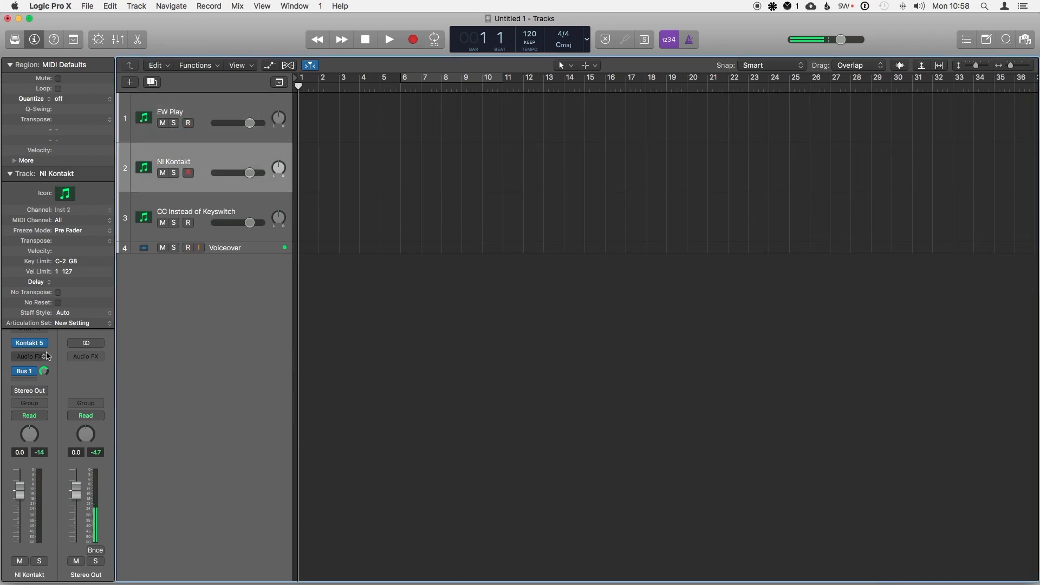
left_click(30, 344)
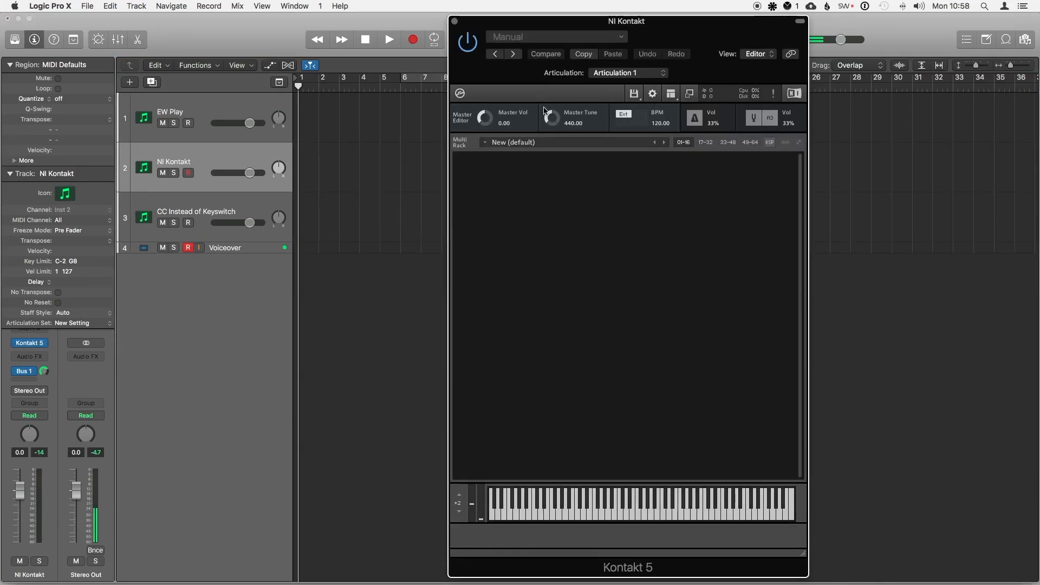
left_click(83, 324)
left_click(83, 341)
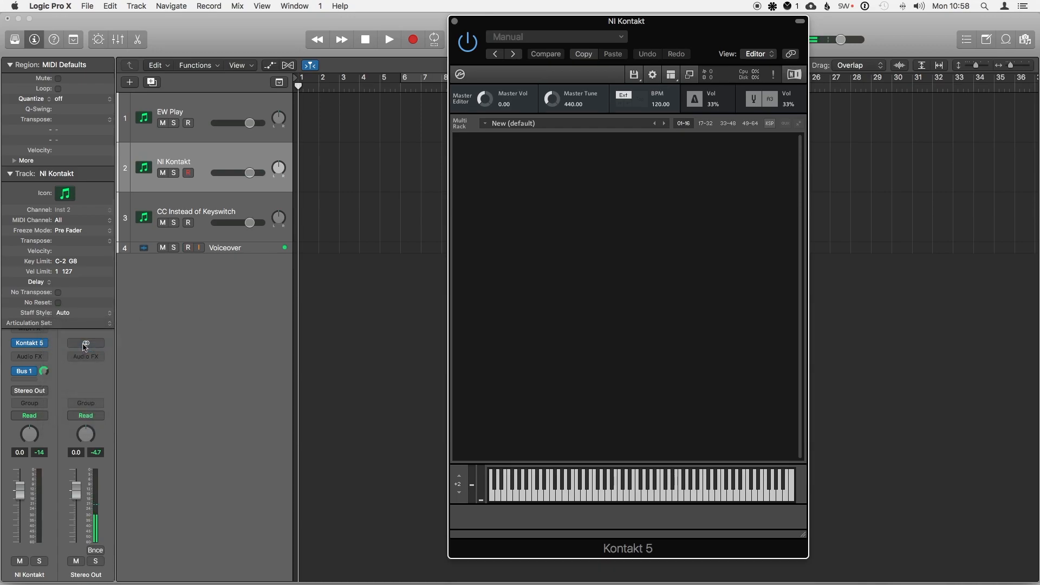
- Show Kontakt's library browser and load Trumpet.nki from the Symphony Series Brass Solo library
left_click(671, 74)
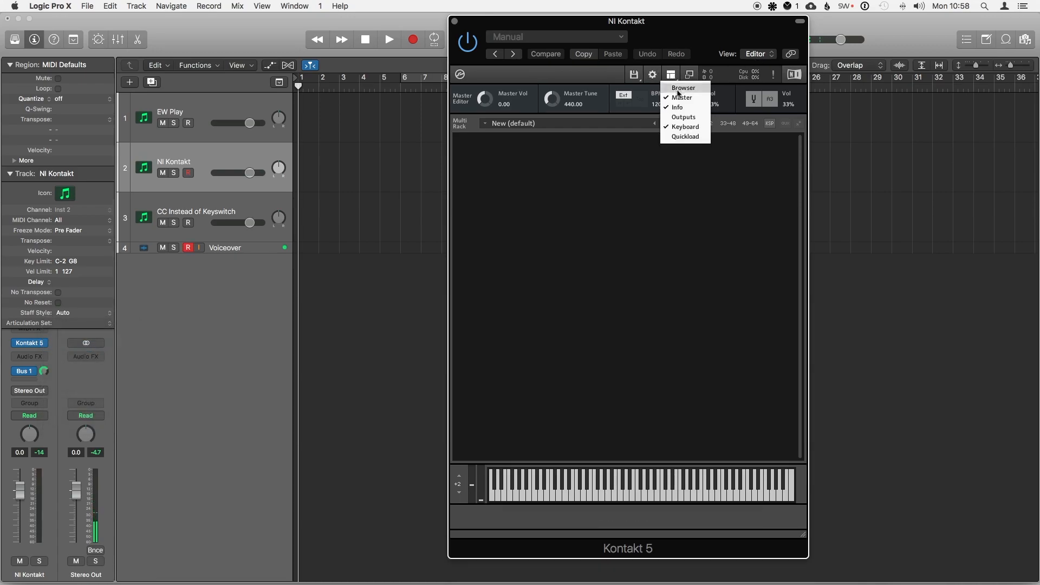
left_click(678, 95)
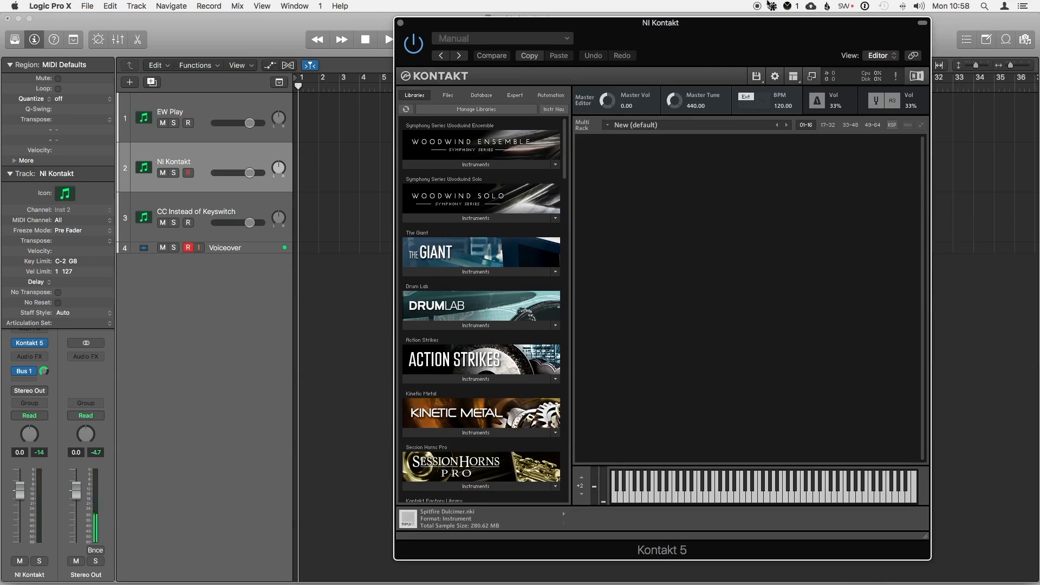
scroll(547, 269, "down", 20)
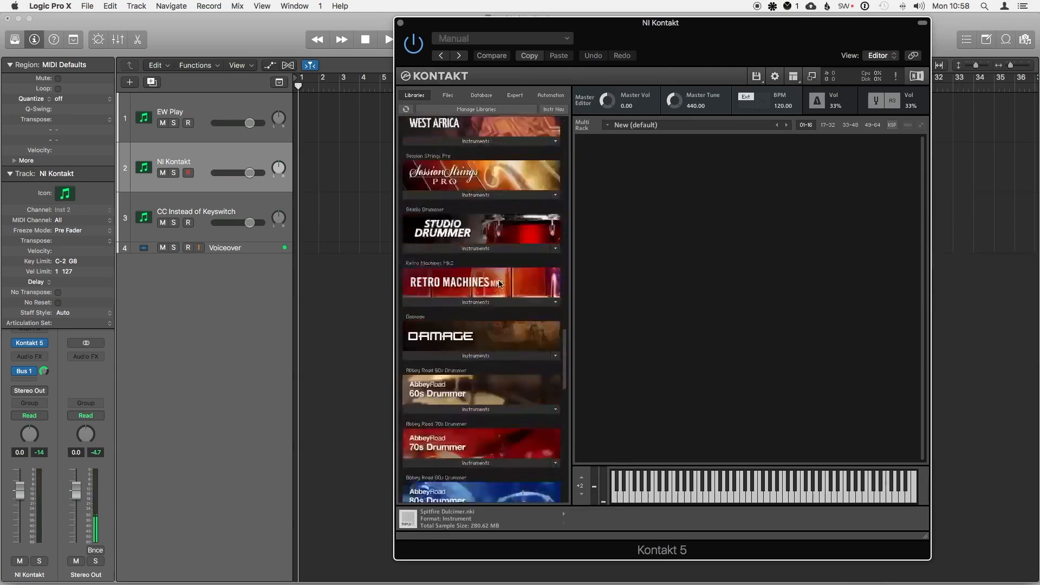
left_click(490, 436)
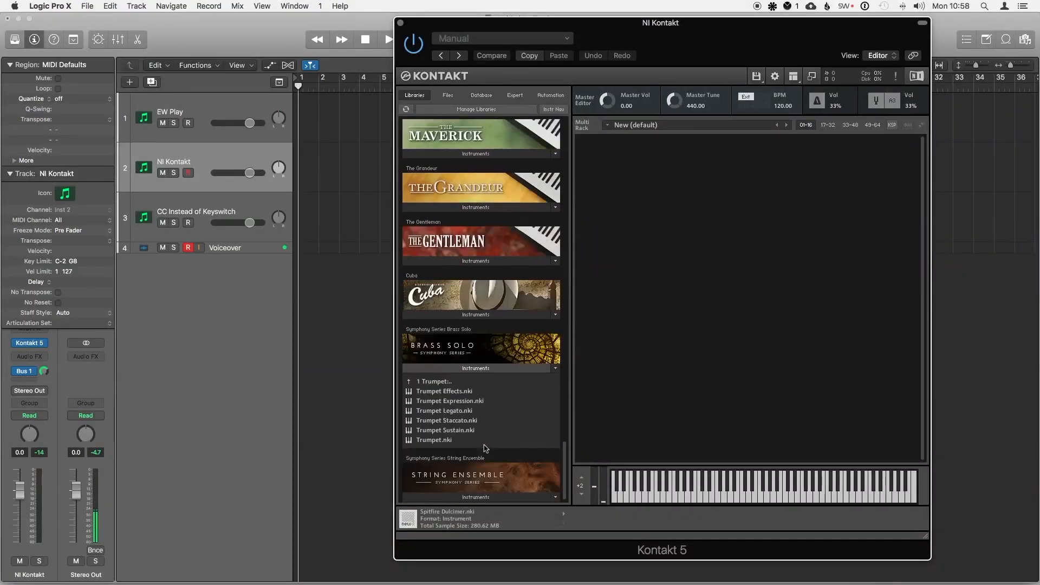
double_click(447, 439)
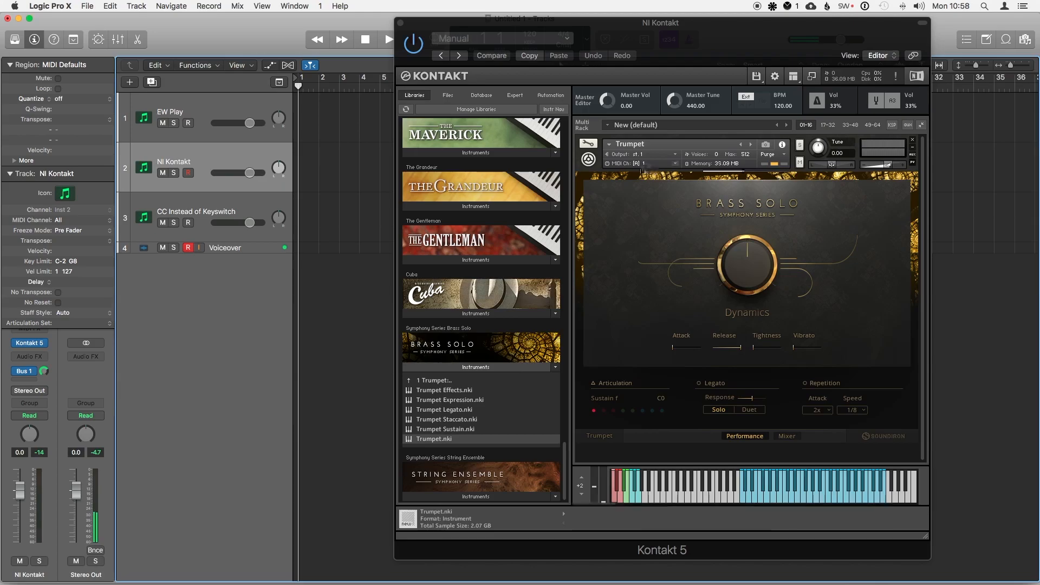
- Check the Trumpet instrument's MIDI channel assignment and collapse the instrument in the rack
left_click(638, 164)
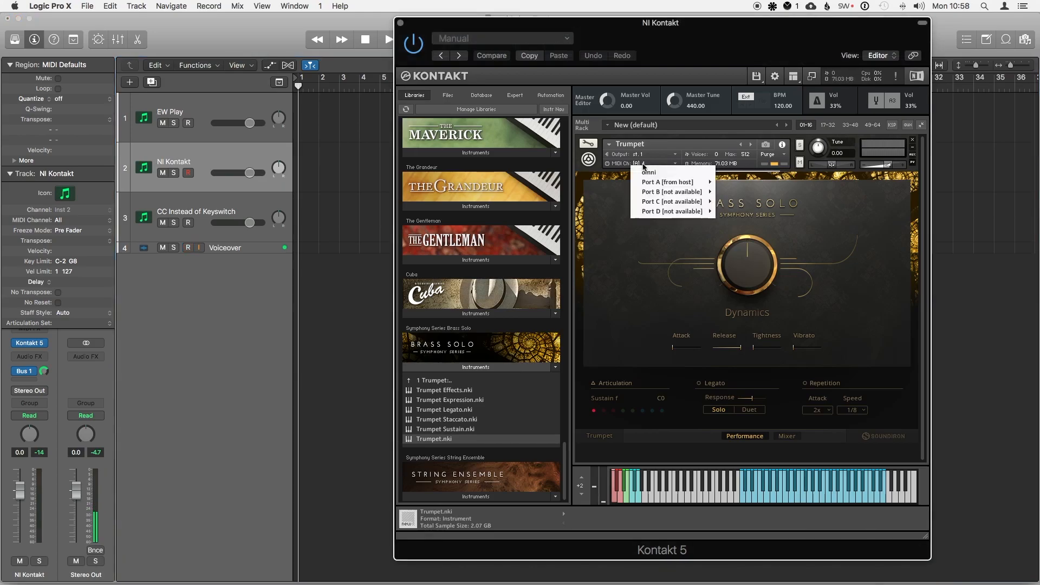
left_click(626, 166)
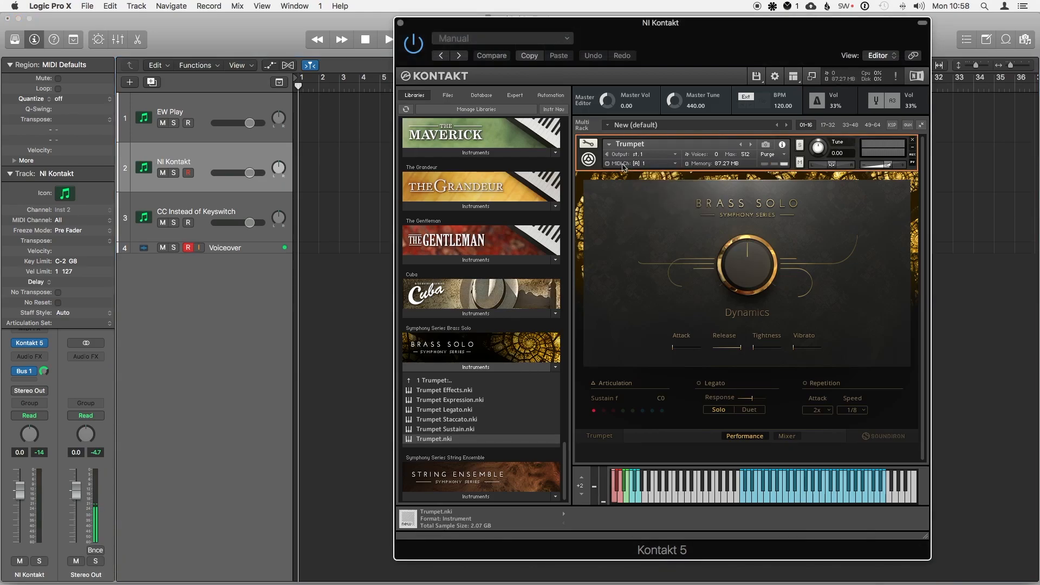
left_click(912, 148)
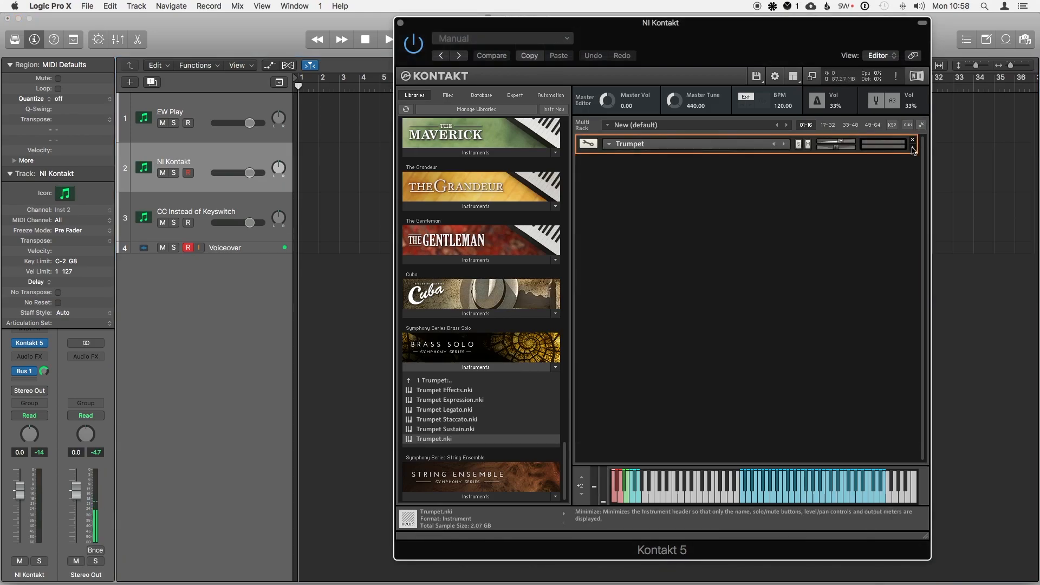
- Load Trumpet Staccato.nki into the rack, check its MIDI channel and collapse it
double_click(463, 421)
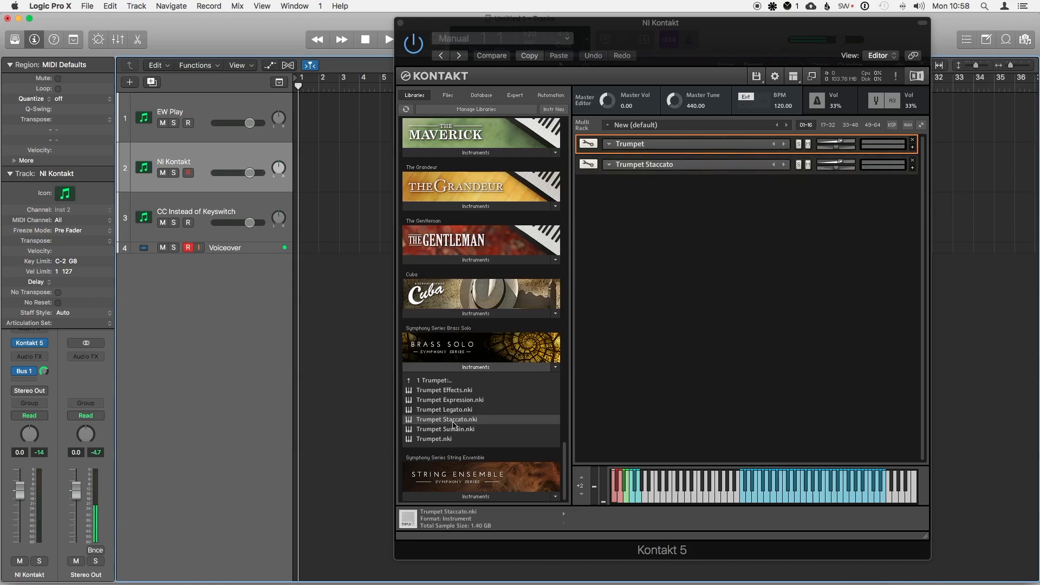
left_click(913, 168)
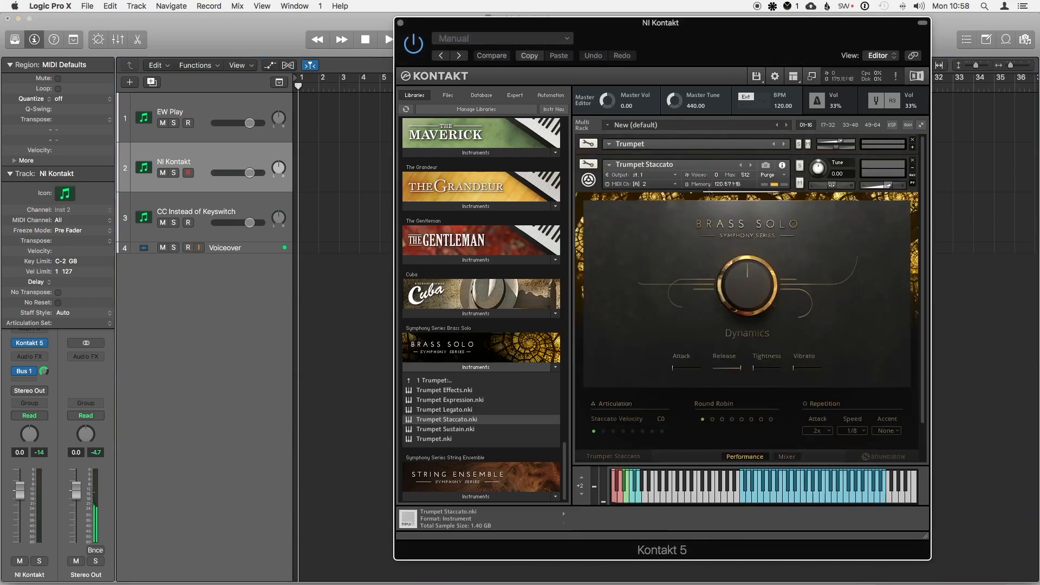
left_click(646, 185)
left_click(599, 205)
left_click(912, 168)
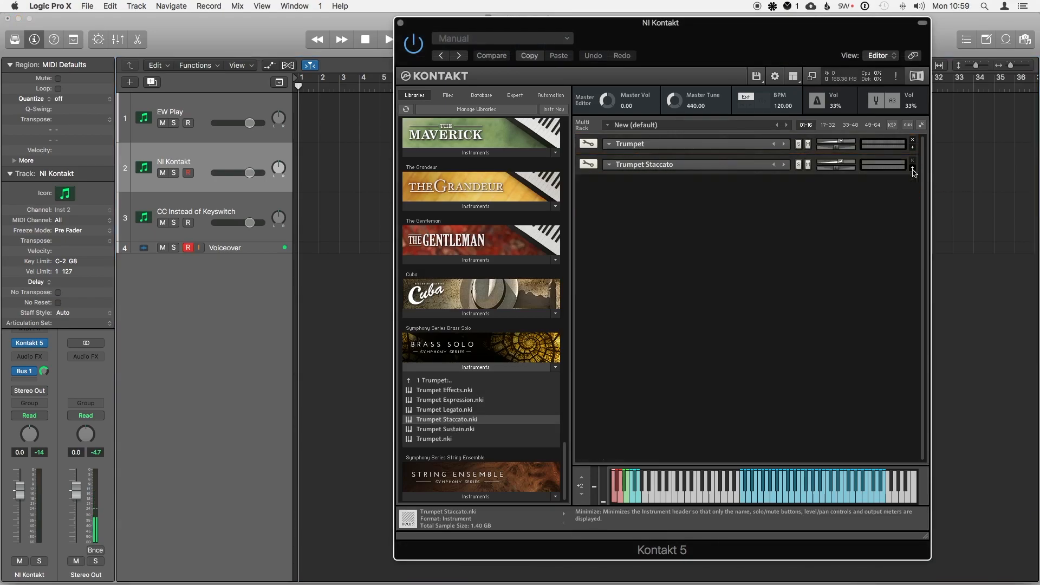
- Load Trumpet Effects.nki into the rack, check its MIDI channel and collapse it
double_click(460, 392)
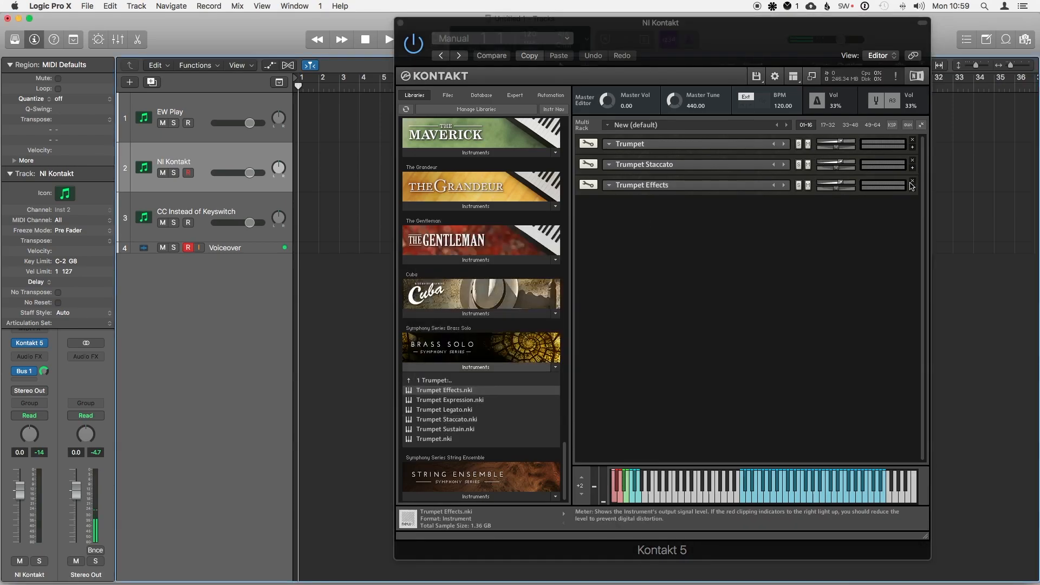
left_click(912, 187)
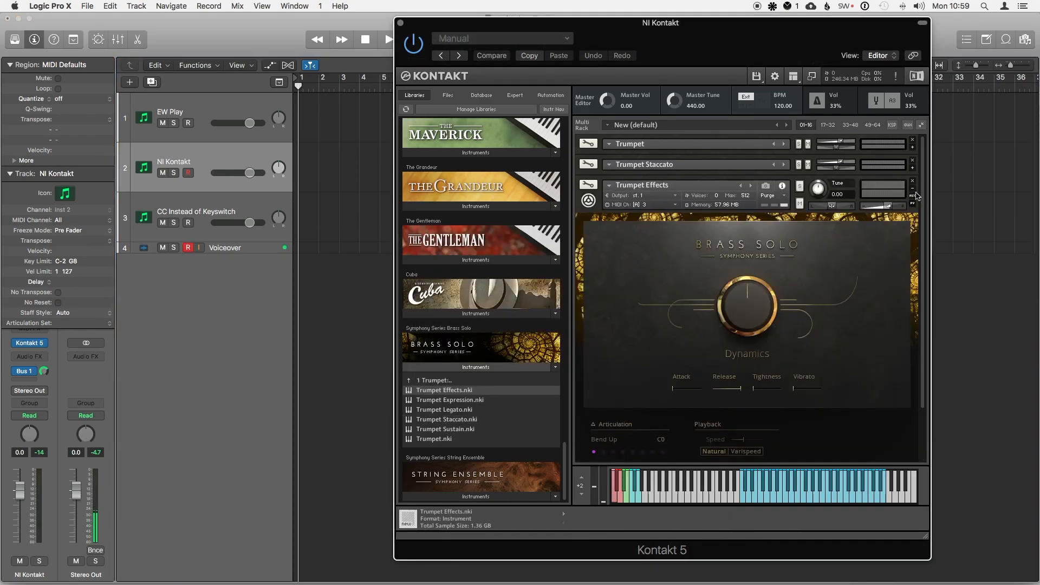
left_click(912, 188)
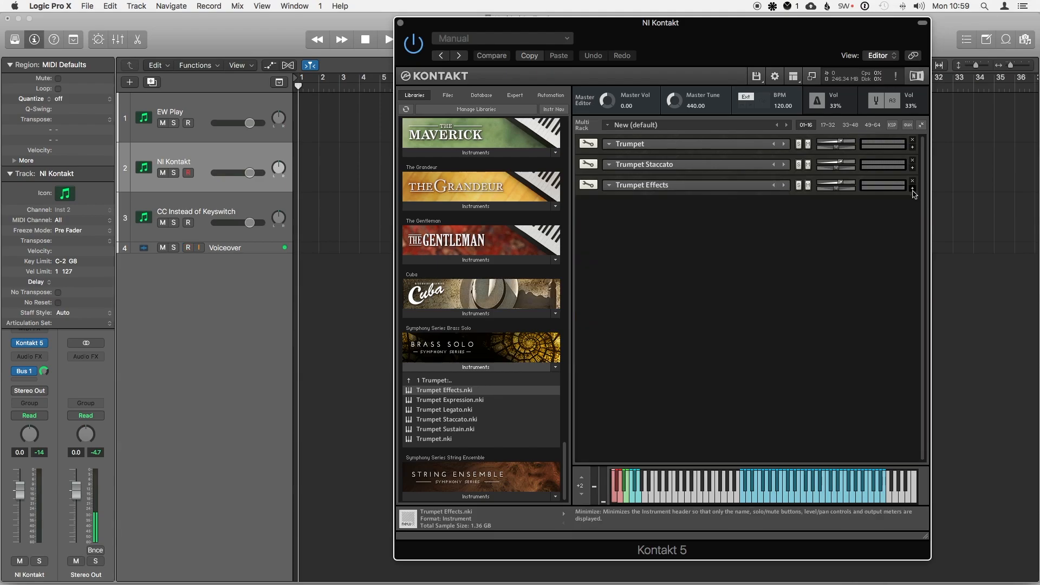
- Audition the three trumpets by switching the track's MIDI channel through 1, 2 and 3, then restore it to All
left_click(76, 222)
left_click(76, 230)
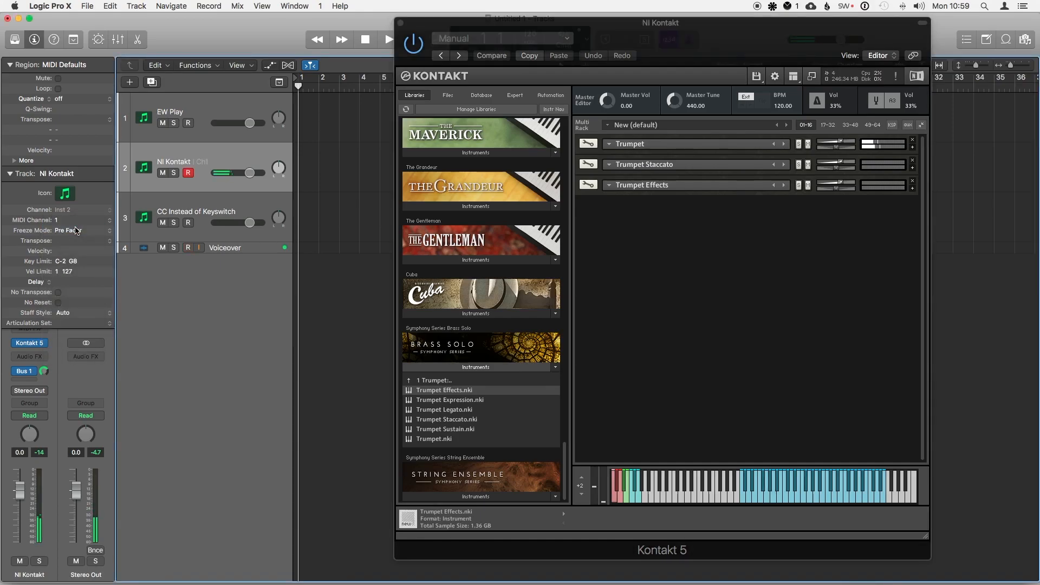
left_click(76, 221)
left_click(74, 232)
left_click(74, 223)
left_click(74, 227)
left_click(63, 220)
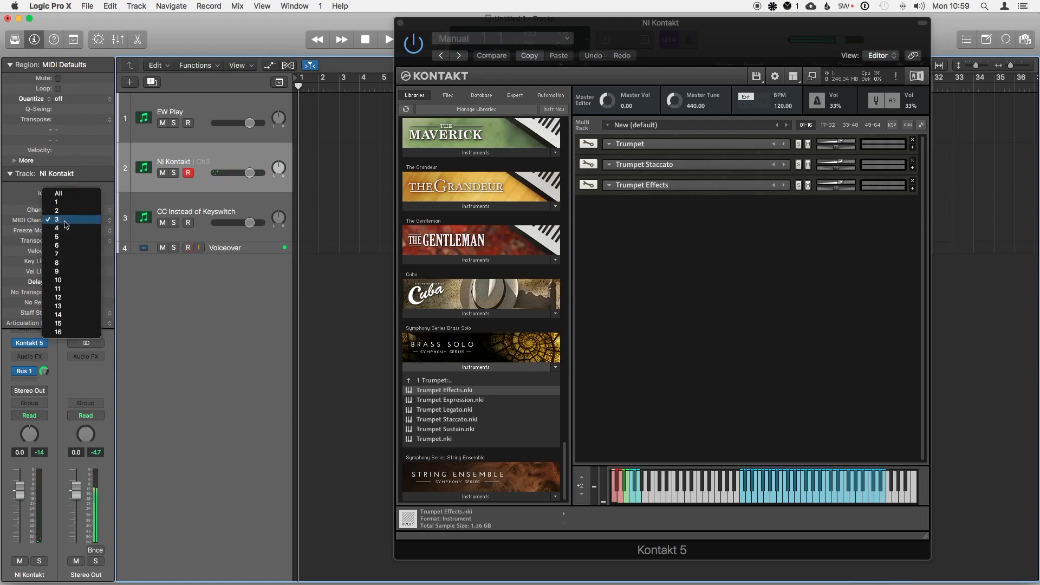
left_click(63, 194)
- Create a new articulation set for the NI Kontakt track and name its first articulation Trumpet
left_click(72, 322)
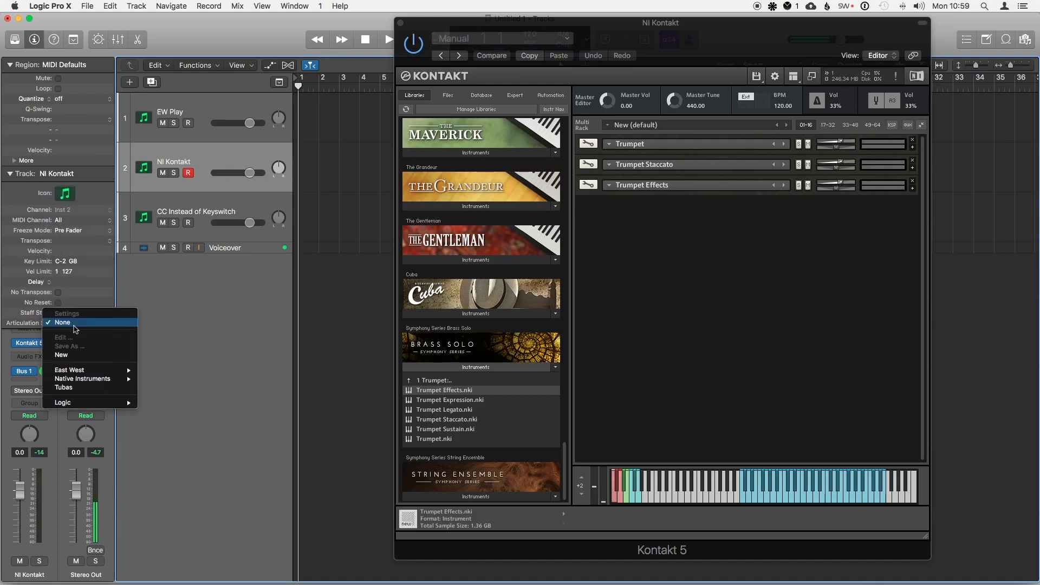
left_click(75, 355)
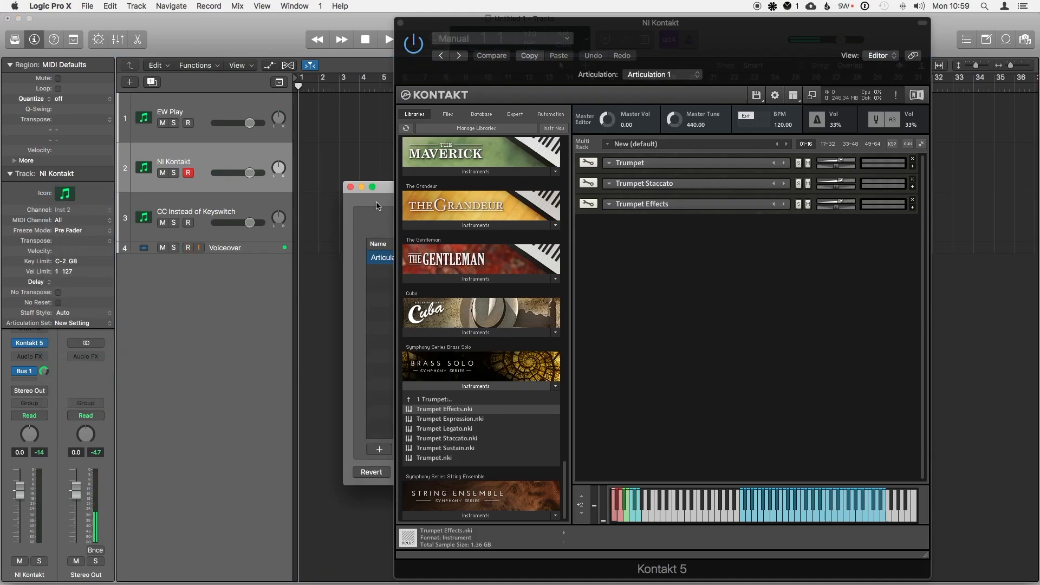
double_click(54, 251)
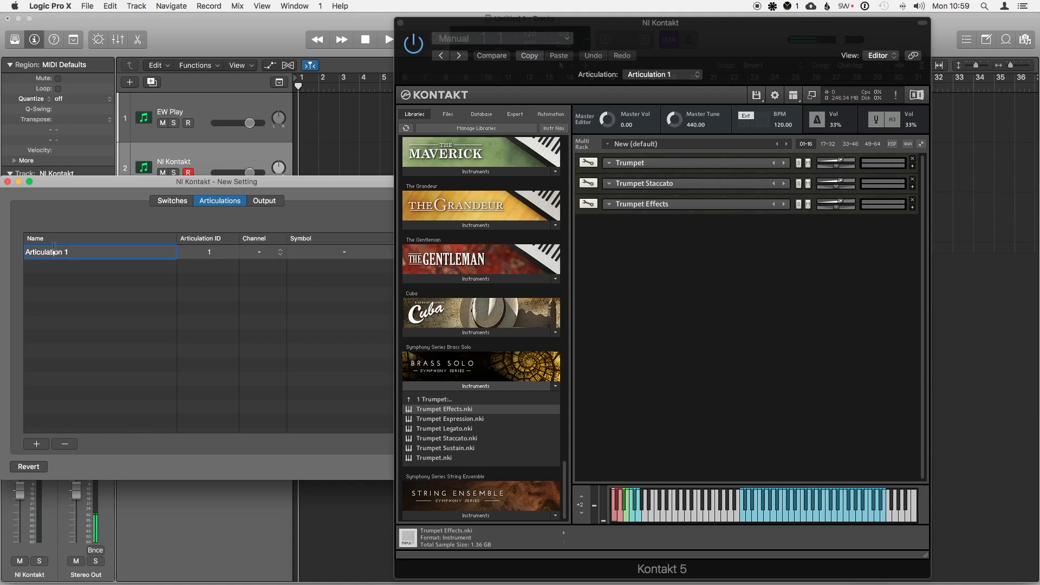
type("Trumpet")
key("Return")
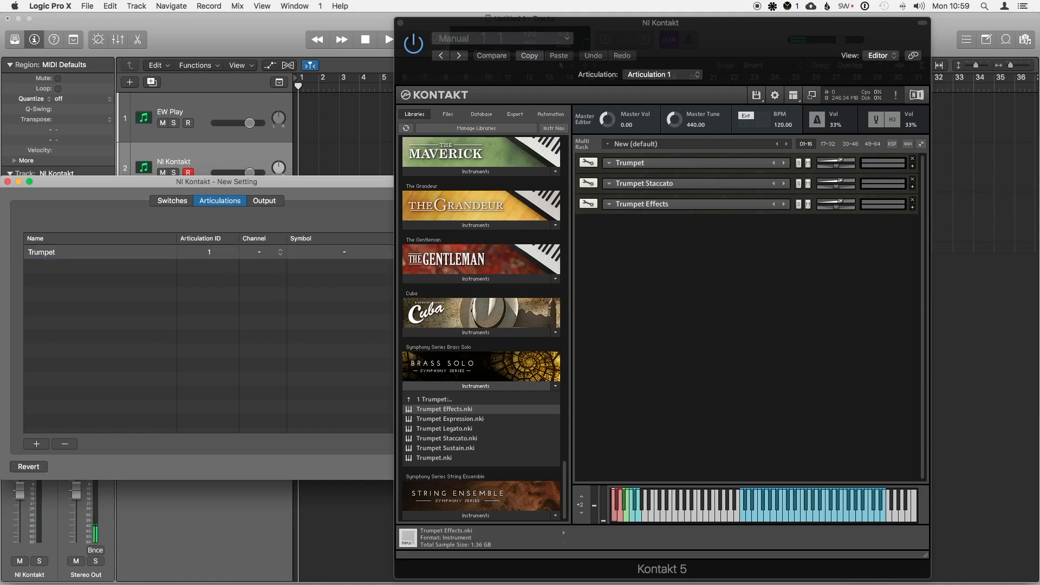
- Add two more articulations to the set, named Staccato and Effects
left_click(36, 443)
double_click(63, 265)
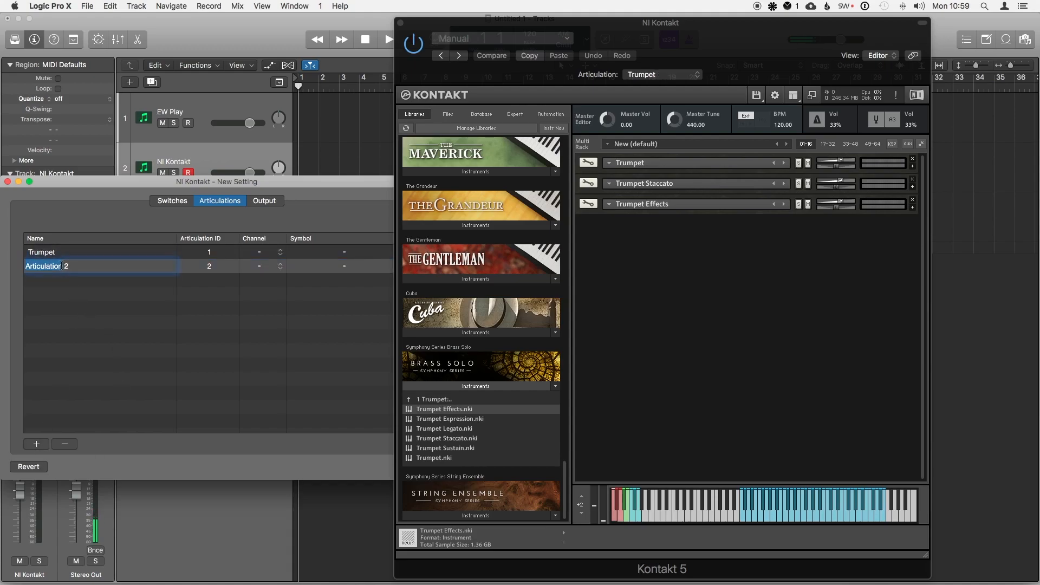
type("St")
key("Return")
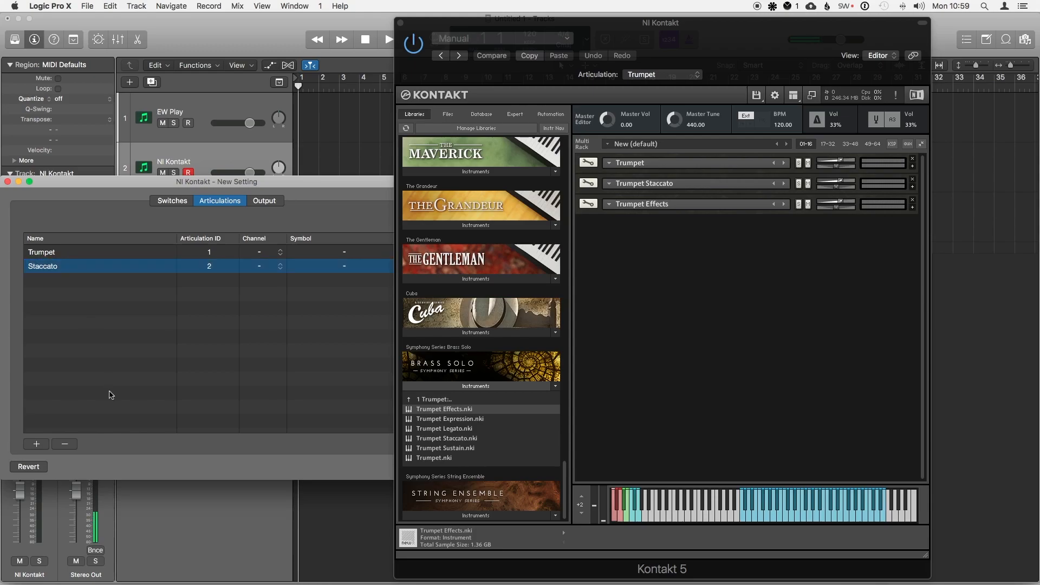
left_click(36, 444)
double_click(62, 279)
type("Effects")
key("Return")
- Audition the Trumpet and Staccato articulations in Kontakt before any channels are assigned to them
left_click_drag(194, 184, 324, 301)
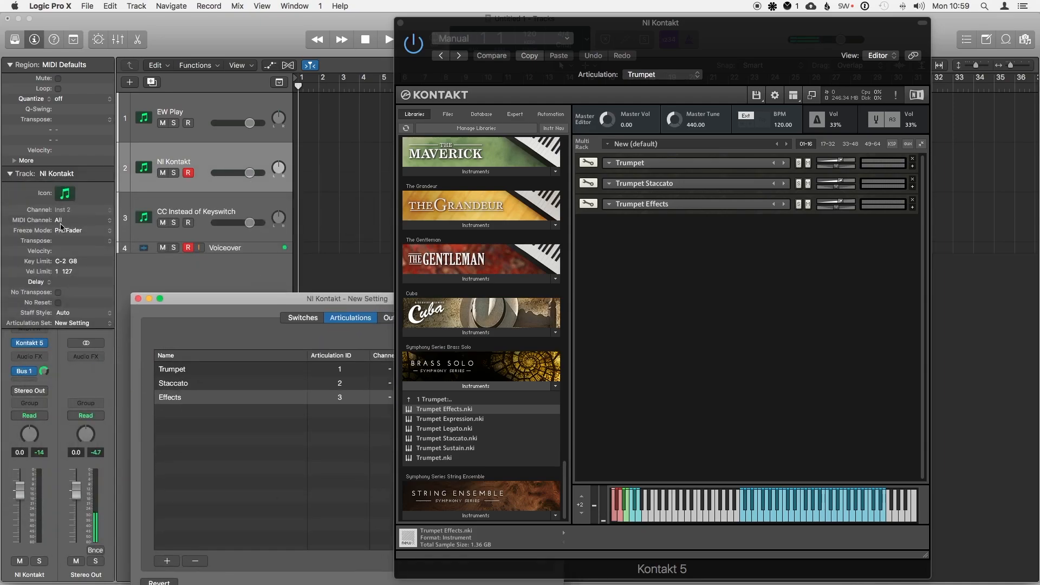
left_click(681, 74)
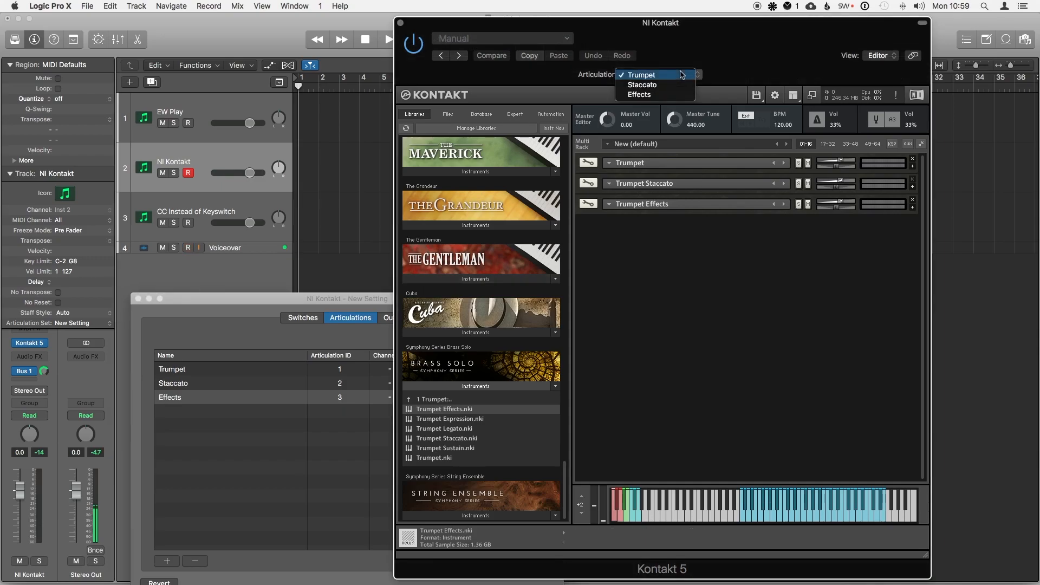
left_click(681, 73)
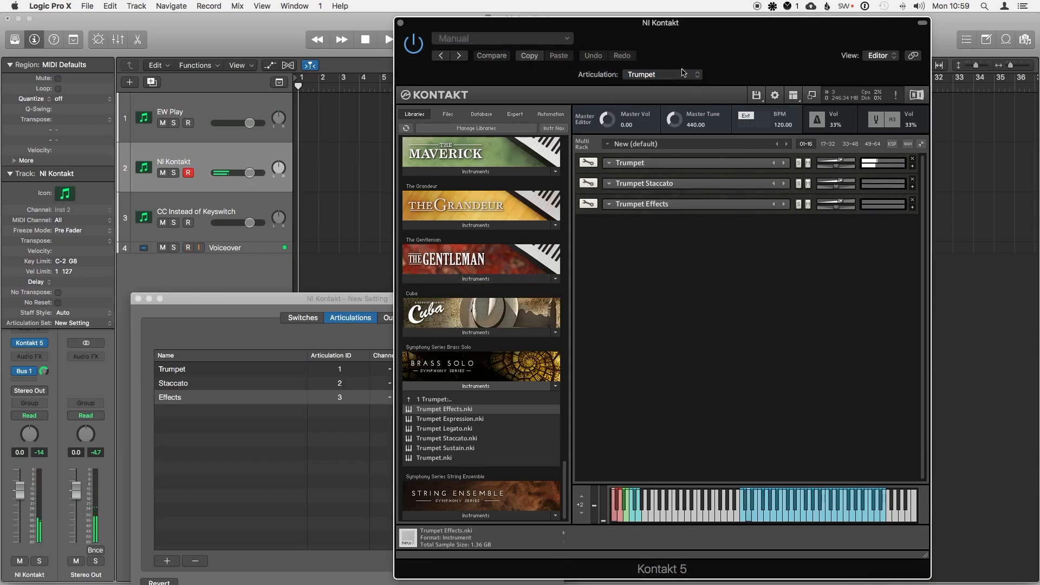
left_click(682, 73)
left_click(680, 82)
- Set the articulation channels to 1 for Trumpet, 2 for Staccato and 3 for Effects
left_click_drag(352, 305, 231, 262)
left_click(277, 325)
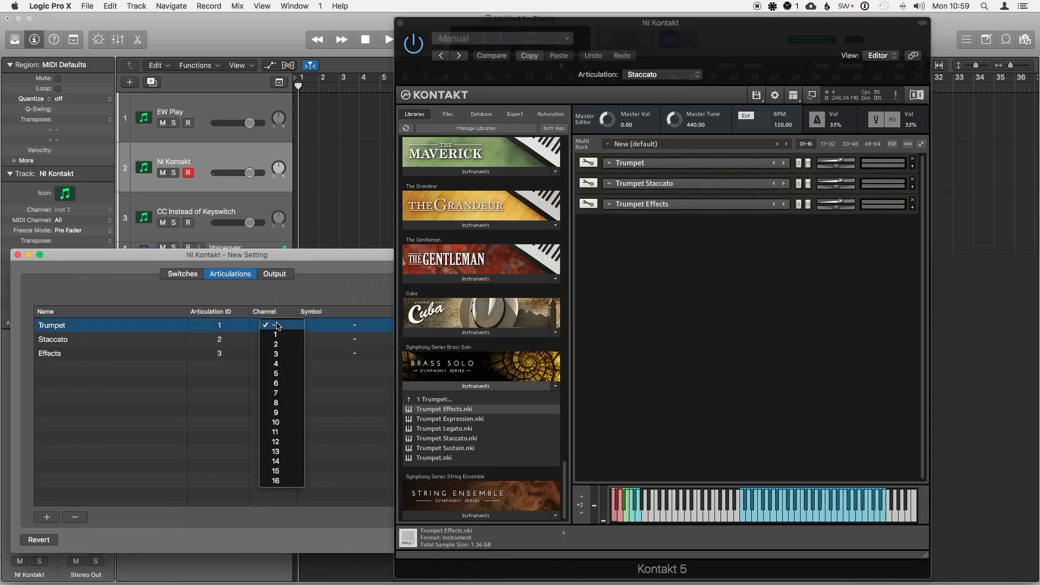
left_click(276, 335)
left_click(284, 343)
left_click(276, 358)
left_click(275, 354)
left_click(280, 381)
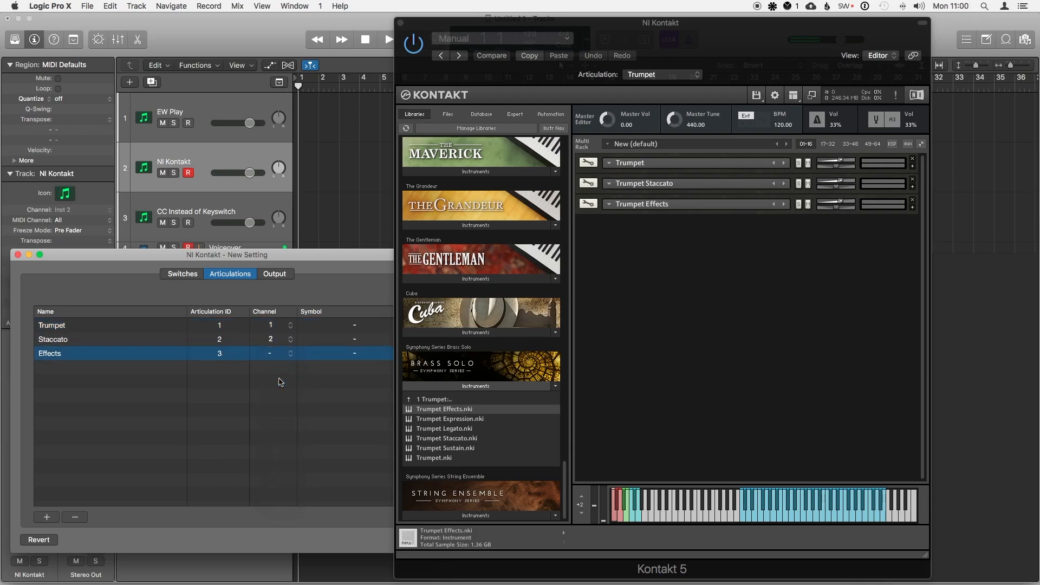
- Audition the Staccato and Effects articulations in Kontakt with their channels assigned, and close the articulation set editor
left_click(665, 78)
left_click(664, 86)
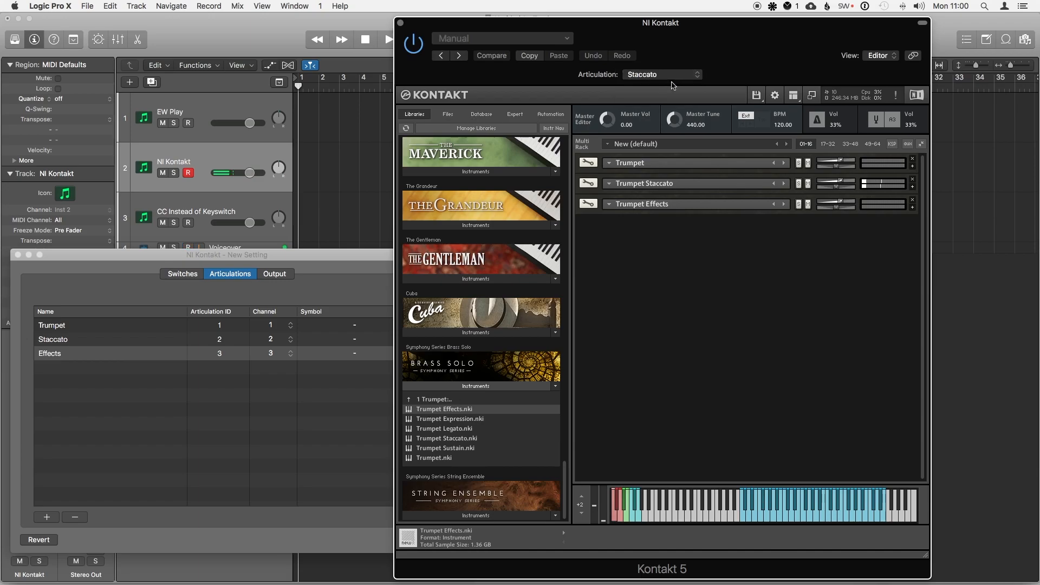
left_click(673, 79)
left_click(674, 85)
left_click(18, 255)
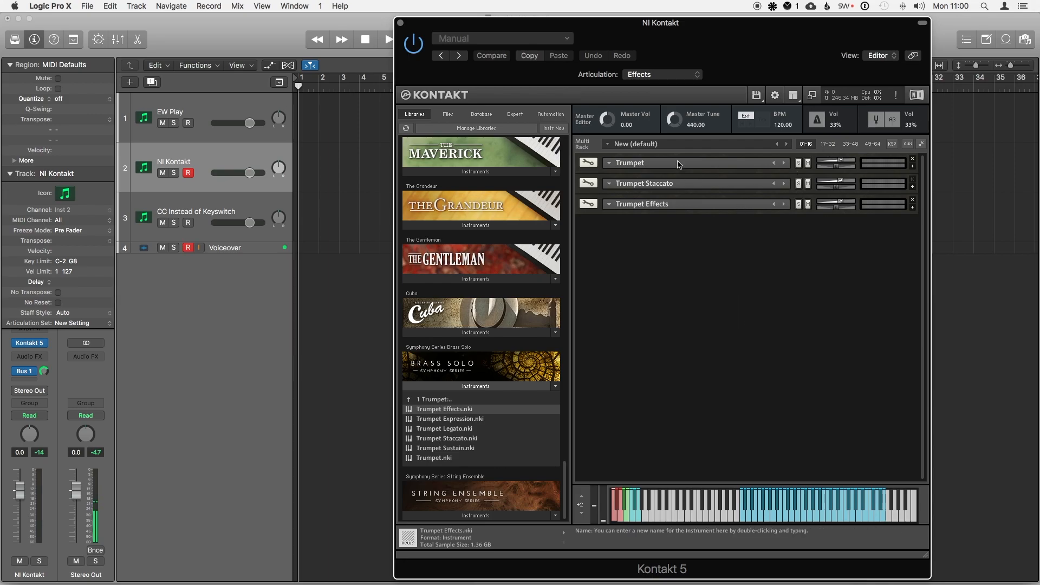
- Close the Kontakt plug-in window and show the NI Kontakt track's Smart Controls in the main window
left_click(913, 166)
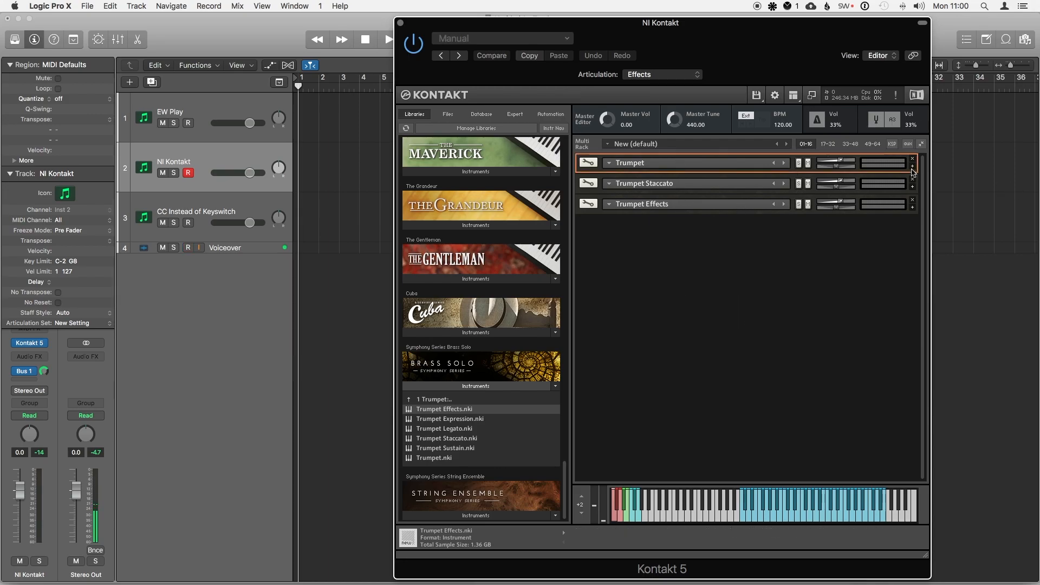
left_click(913, 168)
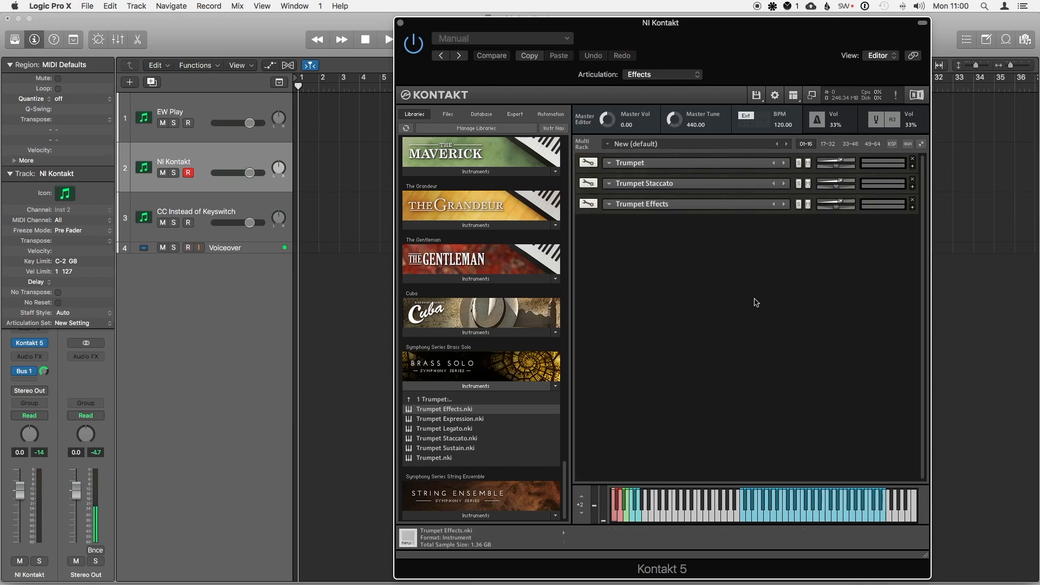
left_click(400, 22)
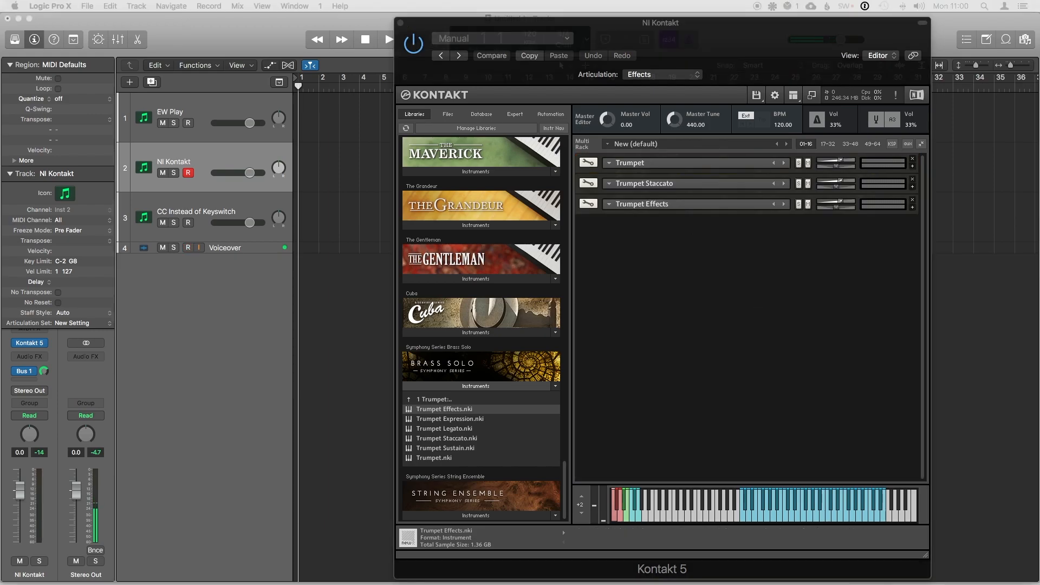
left_click(401, 24)
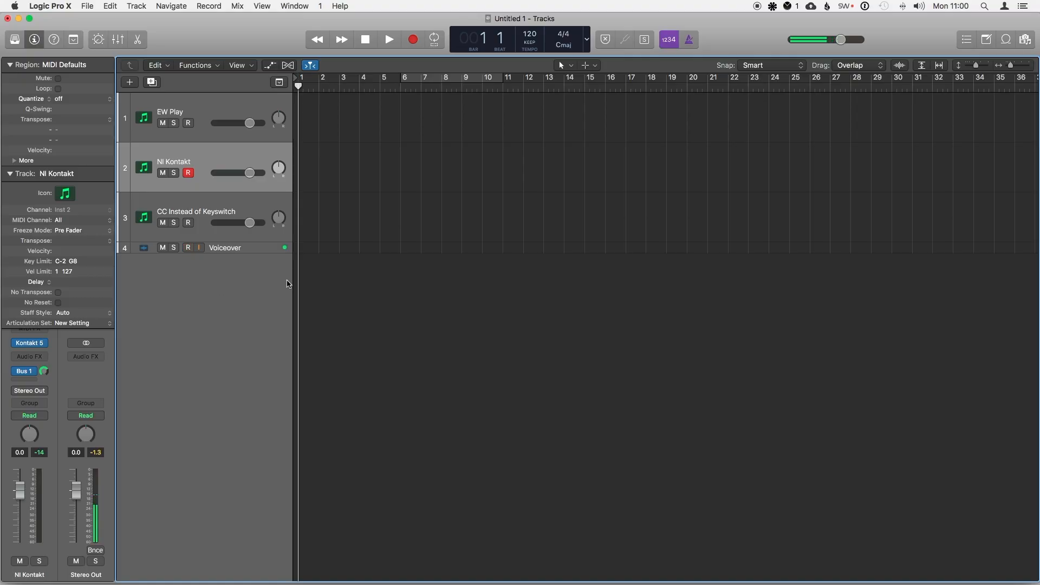
key("v")
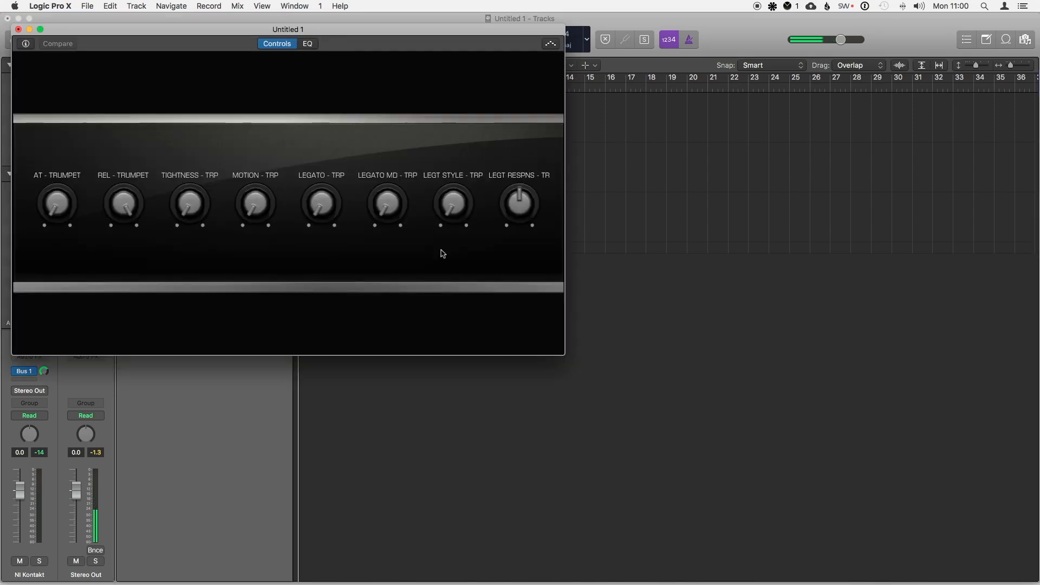
left_click(19, 29)
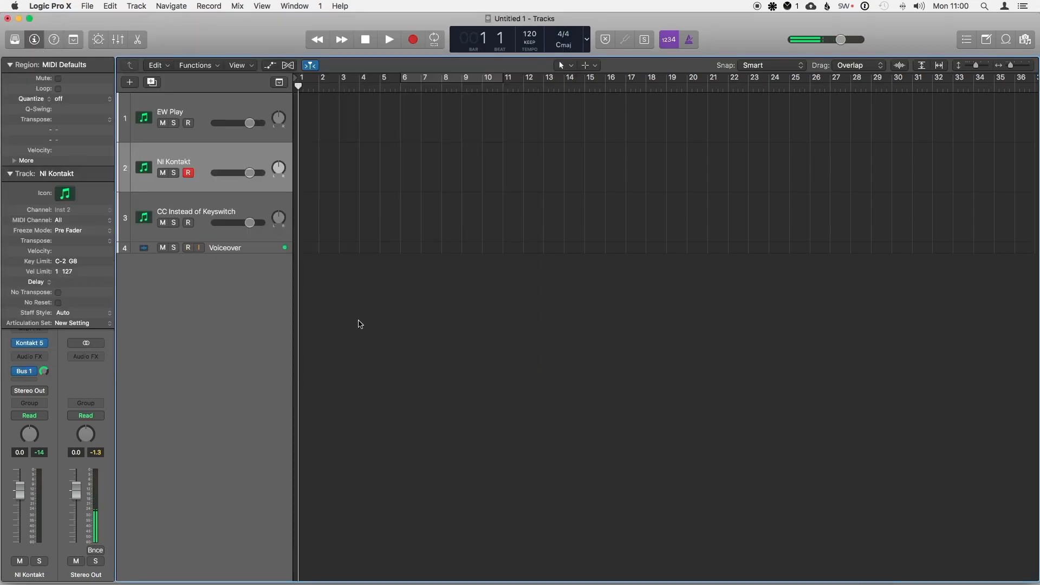
key("b")
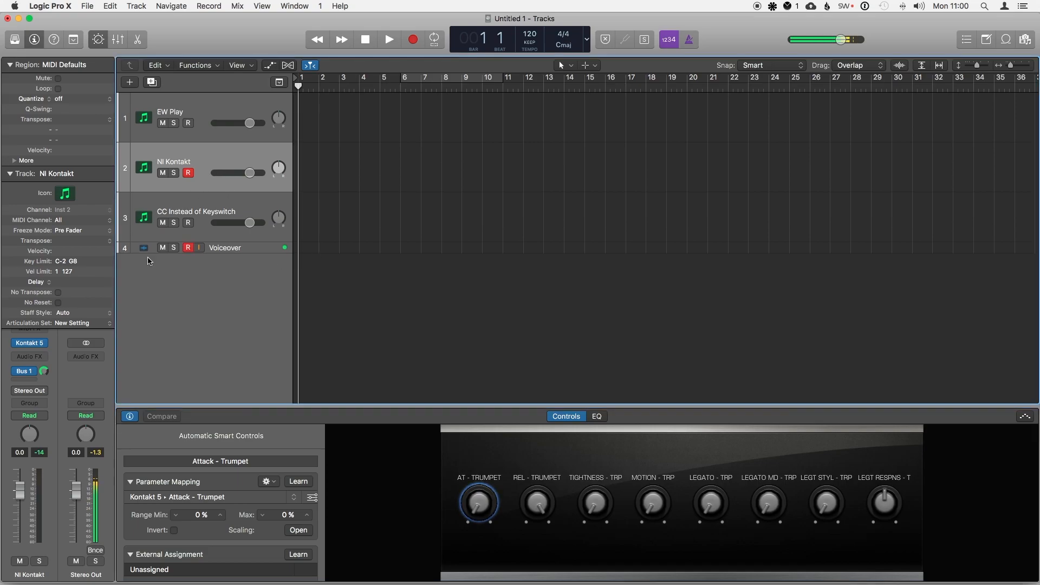
- Check the Switches settings of the NI Kontakt track's articulation set and close the editor
left_click(88, 323)
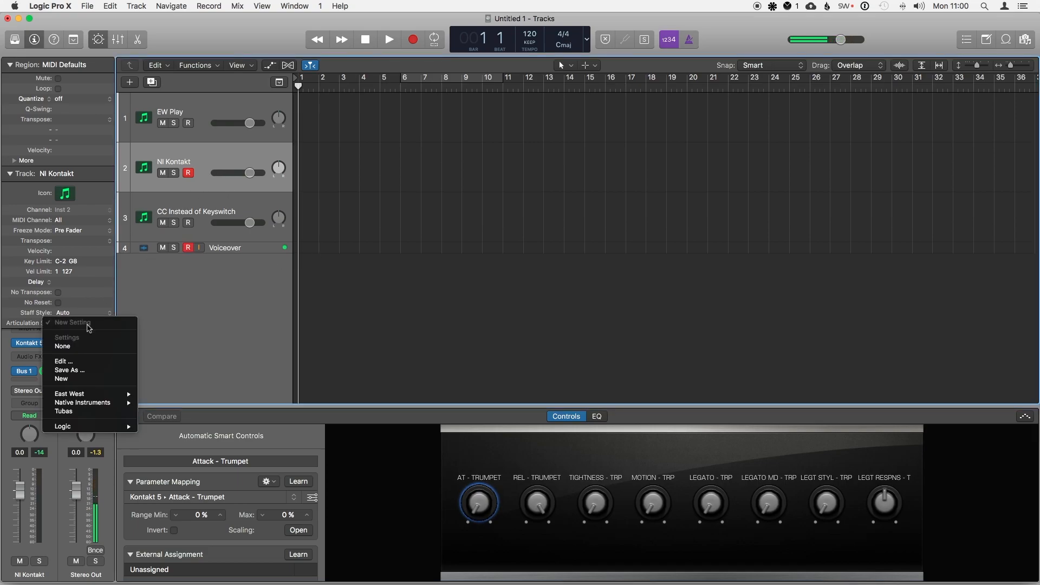
left_click(86, 361)
left_click(184, 276)
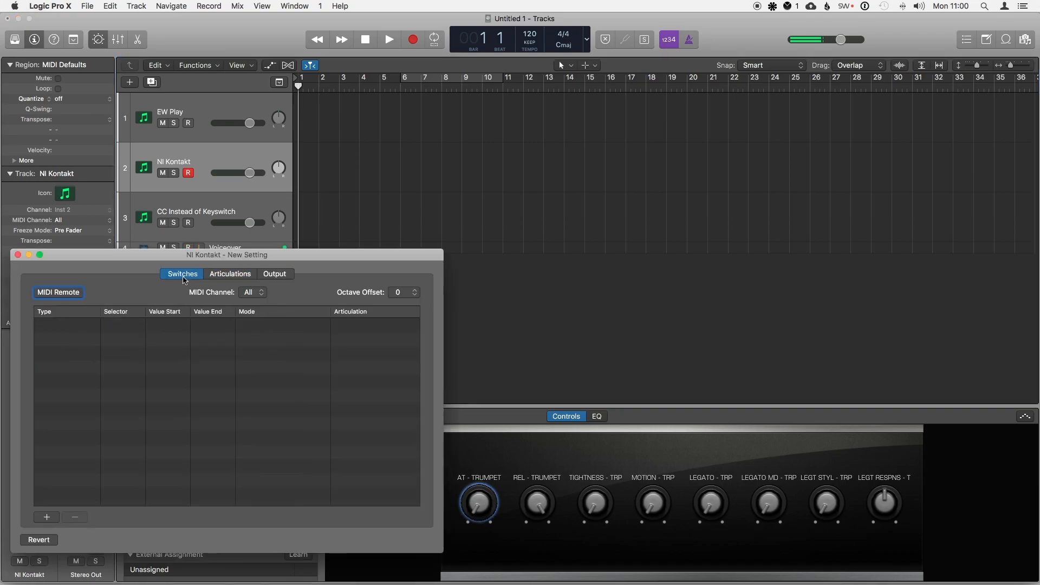
left_click_drag(166, 249, 471, 87)
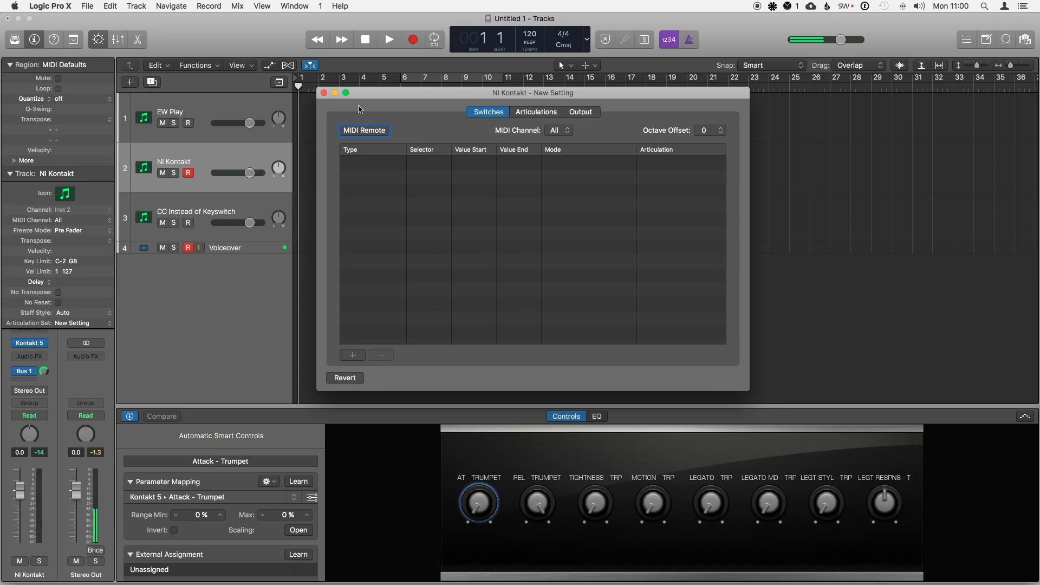
left_click(323, 93)
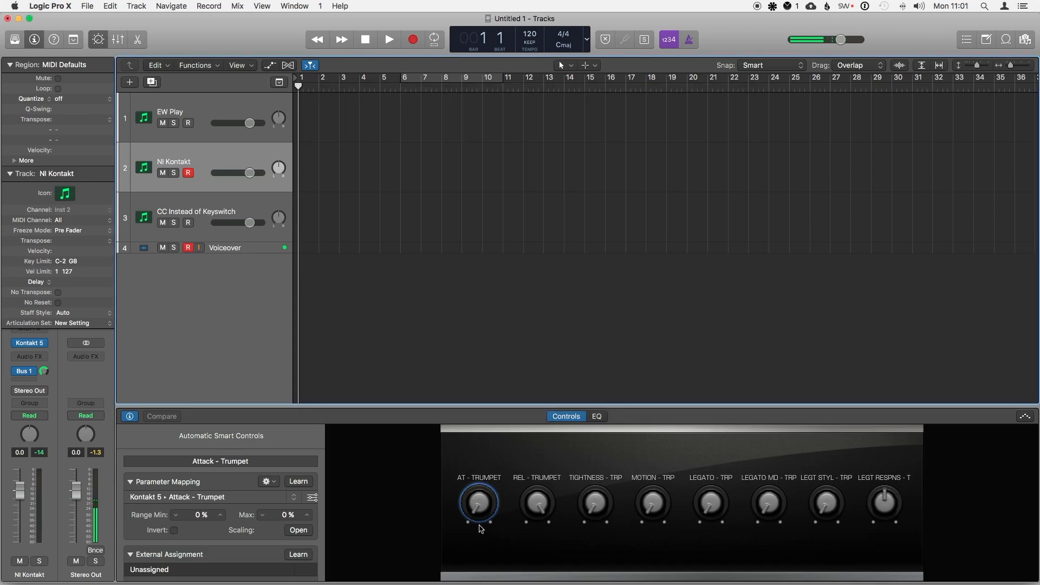
- Turn the Attack - Trumpet smart control to about 60% and keep its parameter mapping displayed
left_click_drag(488, 507, 488, 506)
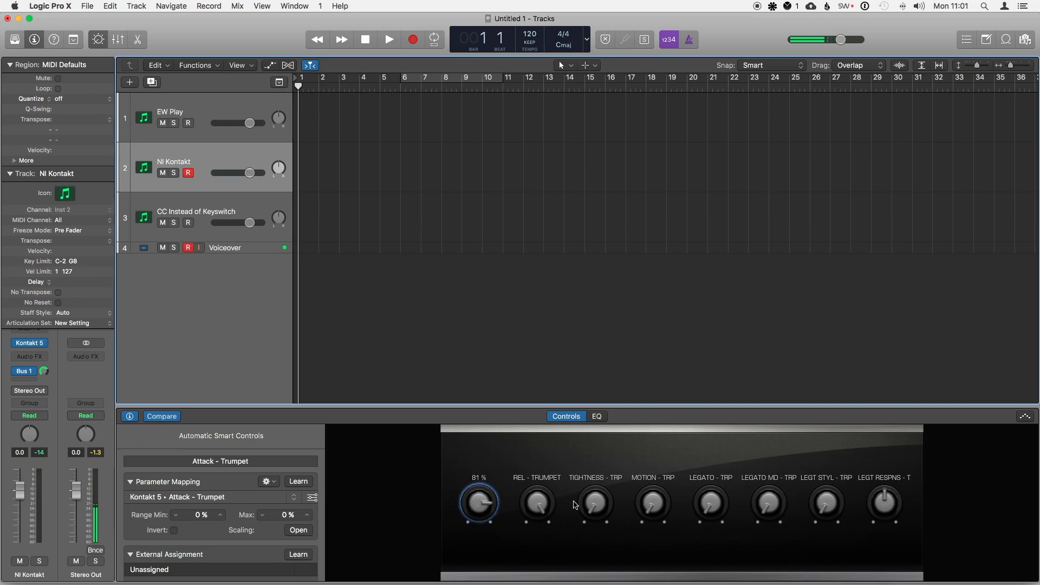
left_click_drag(479, 506, 453, 521)
left_click(134, 420)
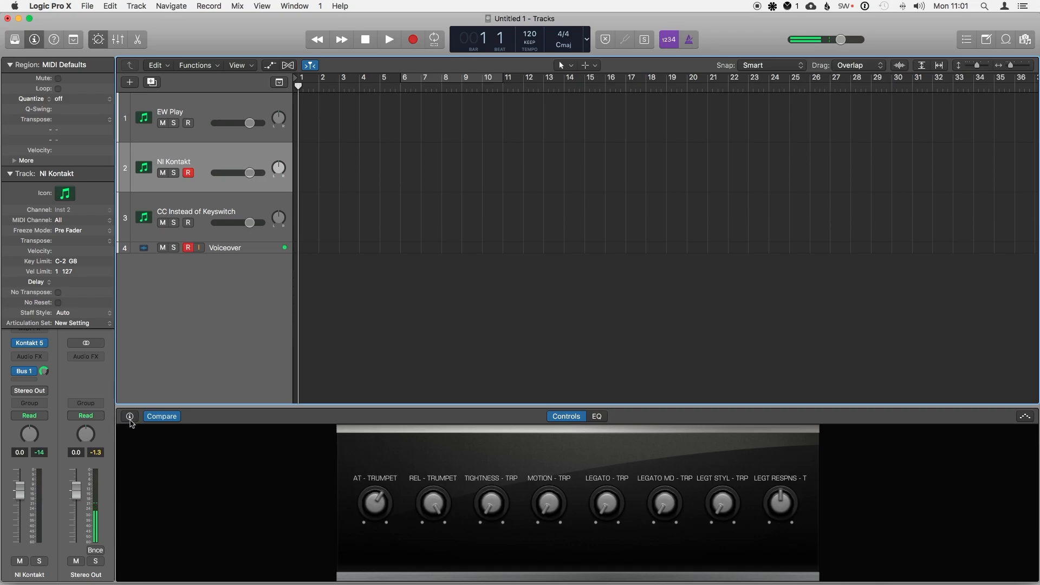
left_click(130, 417)
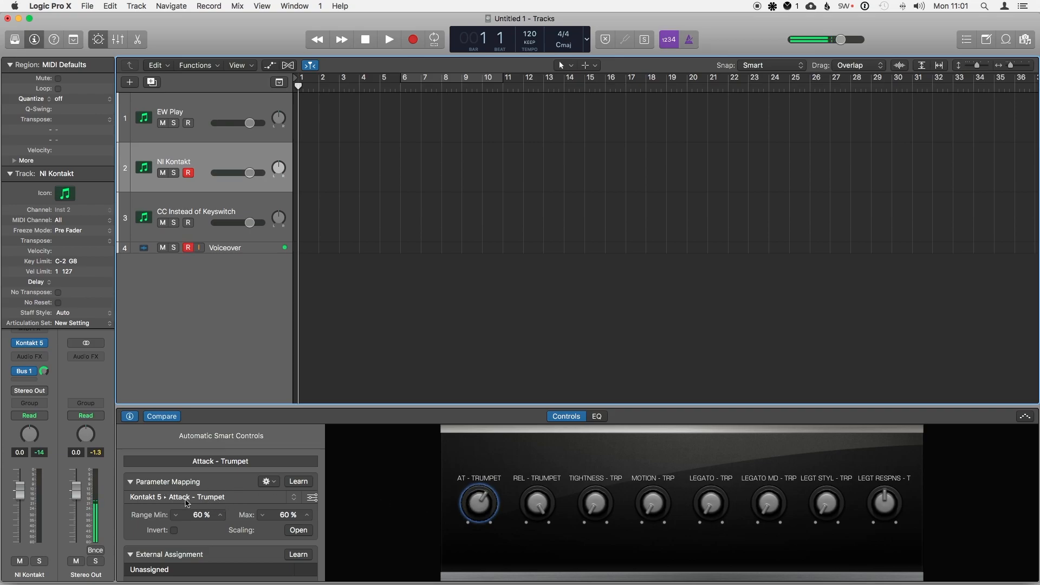
- Remap the first smart control from Attack - Trumpet to the non-automatable Main parameter Articulation
left_click(228, 500)
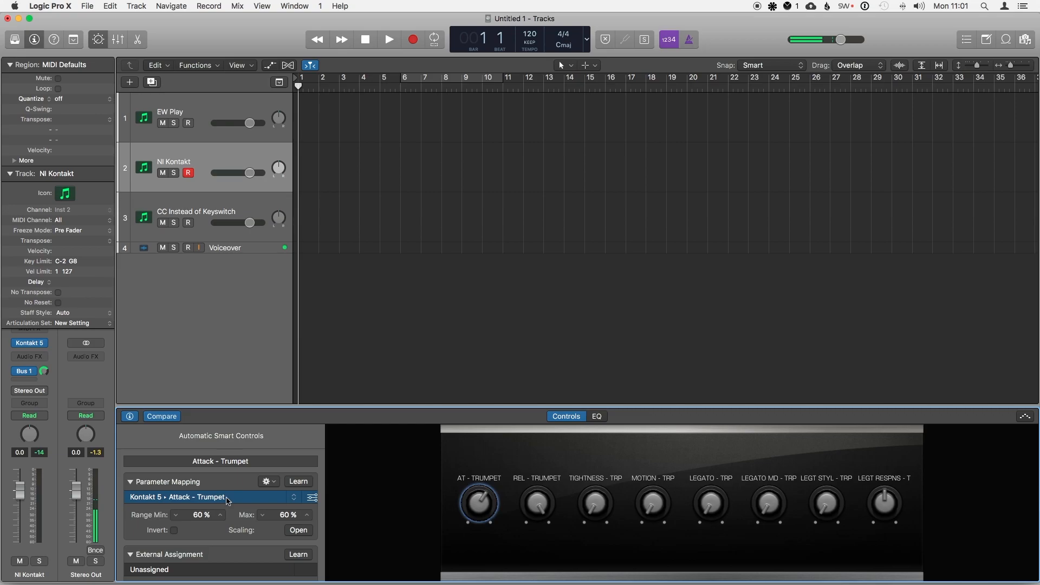
left_click(296, 502)
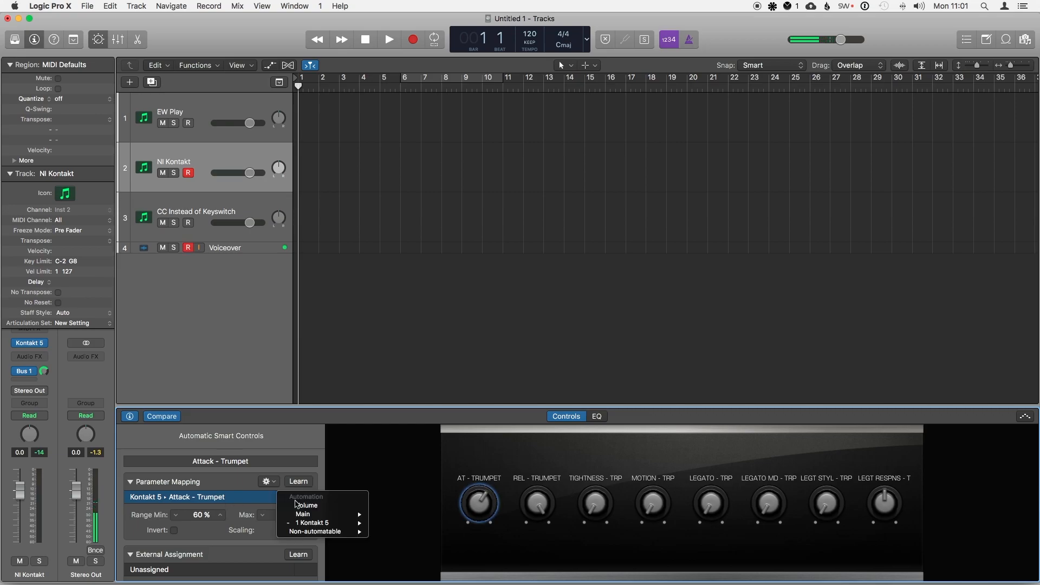
mouse_move(344, 532)
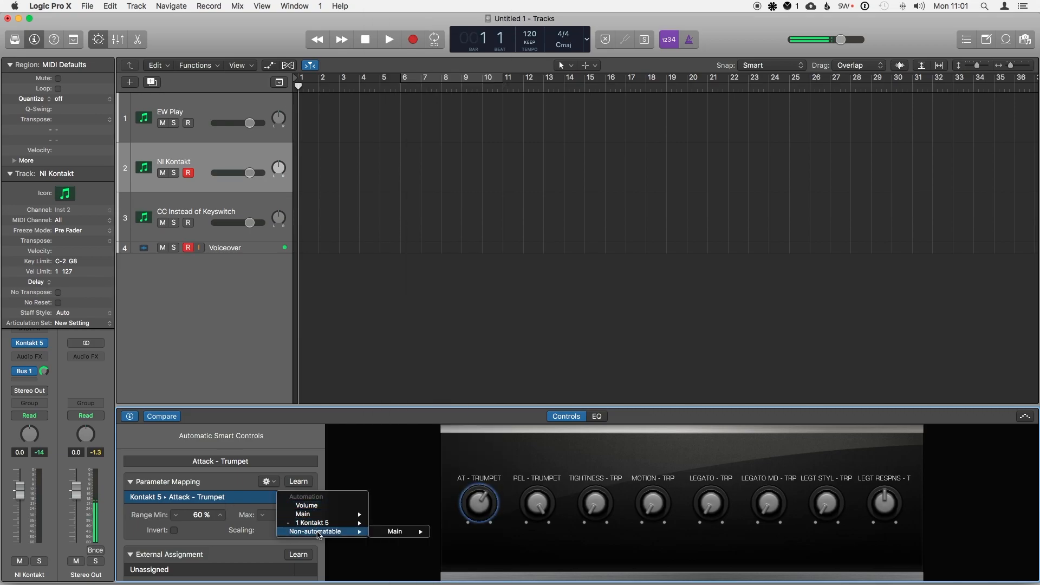
mouse_move(401, 532)
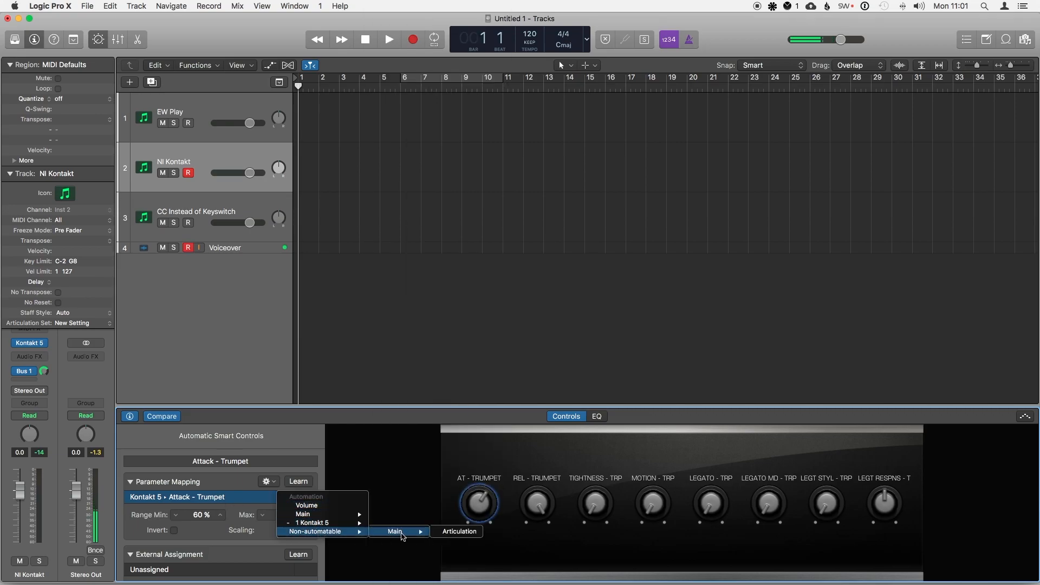
left_click(449, 532)
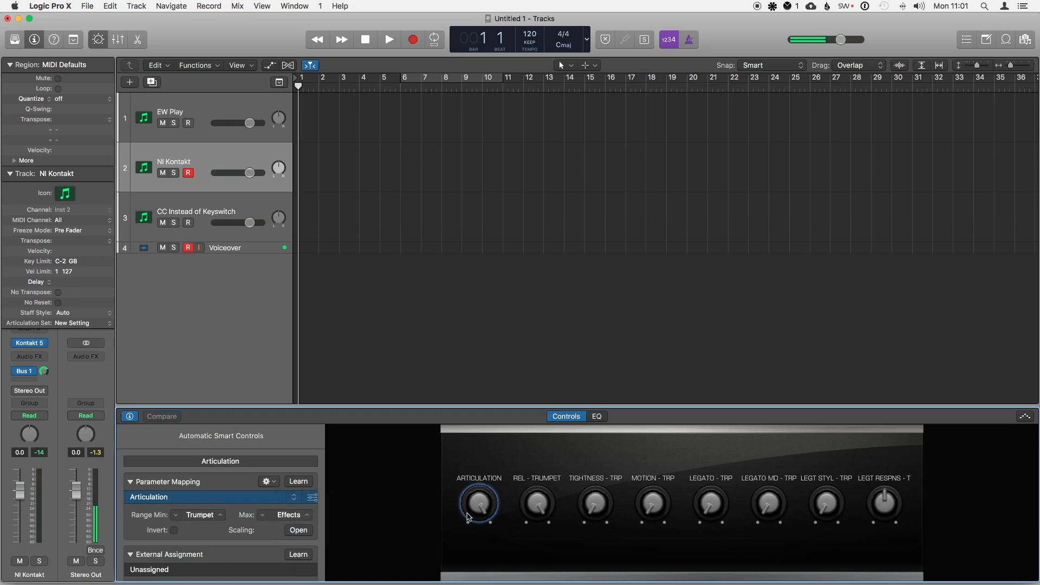
- Try out the Articulation smart control by turning it back and forth between Trumpet and Effects
left_click_drag(479, 509, 476, 568)
left_click_drag(475, 514, 475, 552)
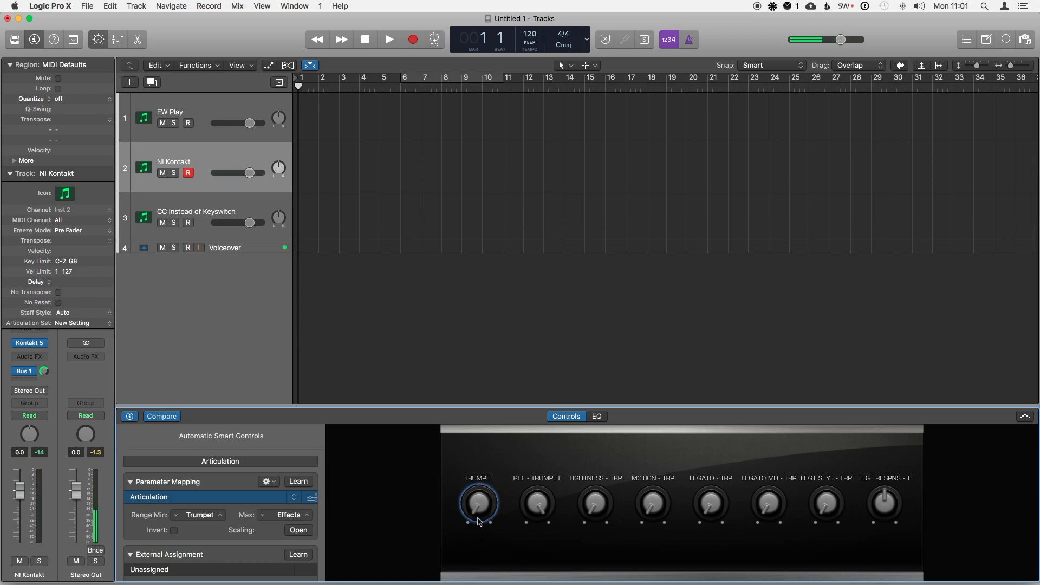
left_click_drag(479, 485, 482, 437)
left_click_drag(494, 398, 476, 520)
left_click_drag(475, 437, 476, 503)
left_click_drag(472, 434, 472, 433)
left_click_drag(465, 490, 466, 472)
- Have the Articulation smart control learn Control Change 22 on channel 1 as its external assignment
left_click(299, 555)
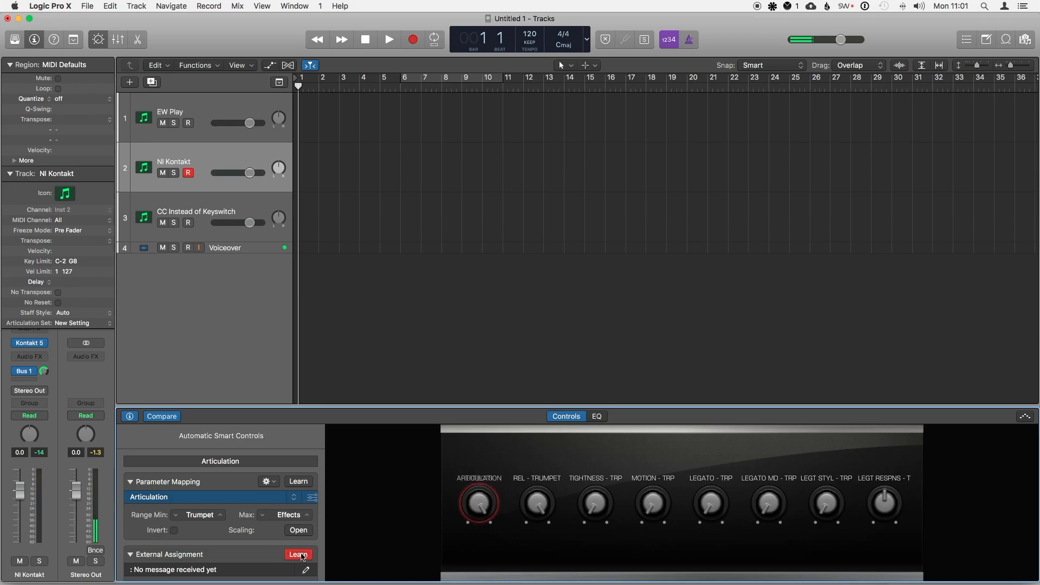
left_click(302, 556)
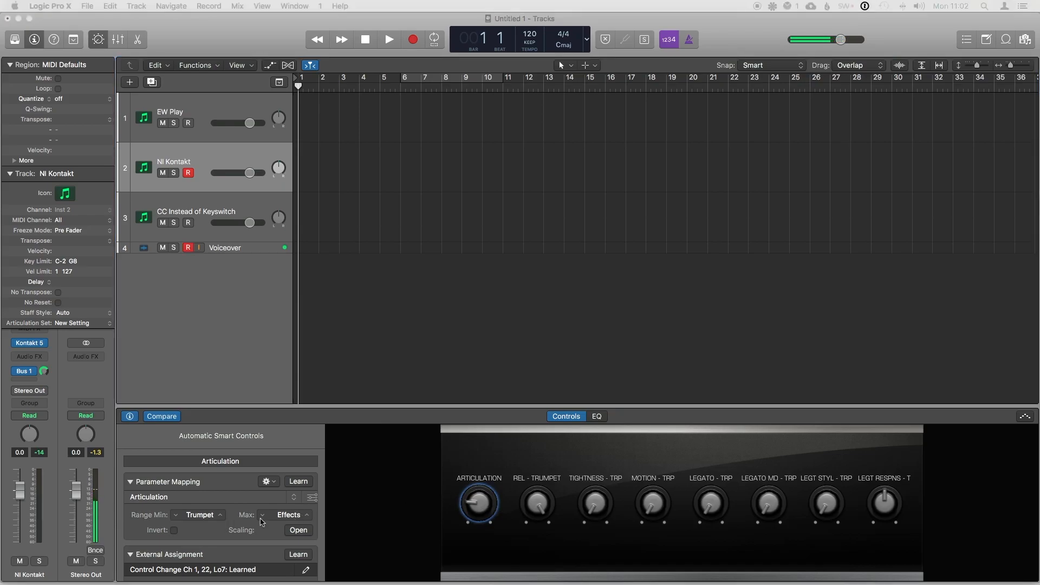
left_click(416, 529)
- Set a cycle range from bar 1 to bar 5 and record a short phrase on the NI Kontakt track
left_click(230, 158)
left_click_drag(300, 78, 381, 88)
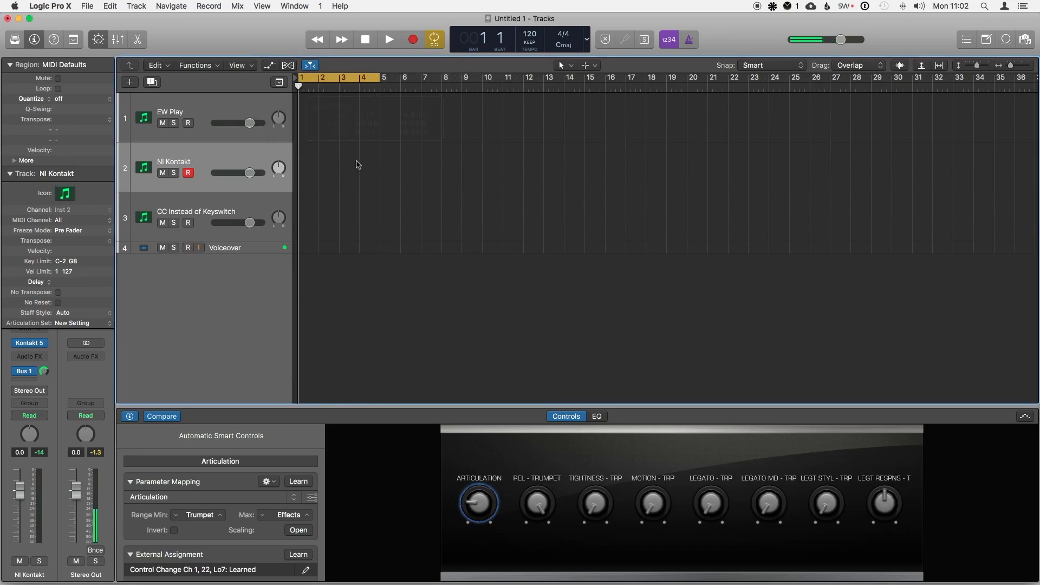
key("r")
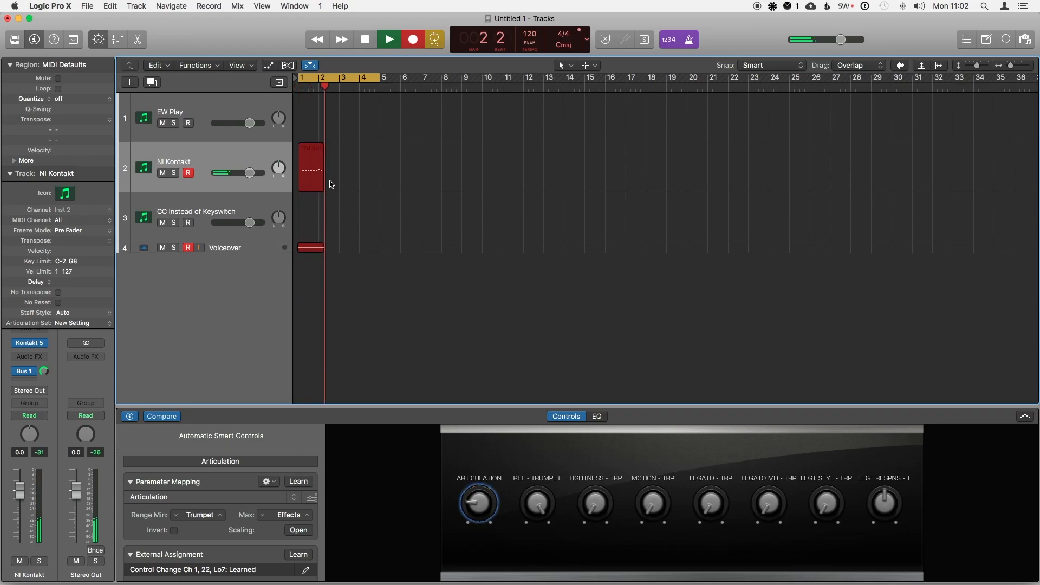
key("space")
- Check the recorded region in the Piano Roll, turn the Articulation control to Effects, and delete the region
key("super+4")
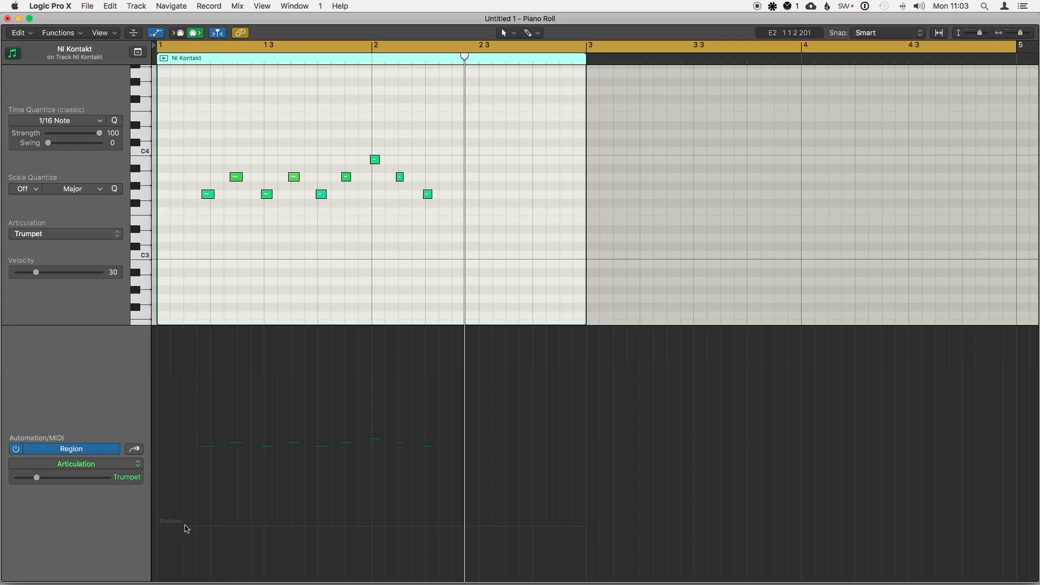
key("super+w")
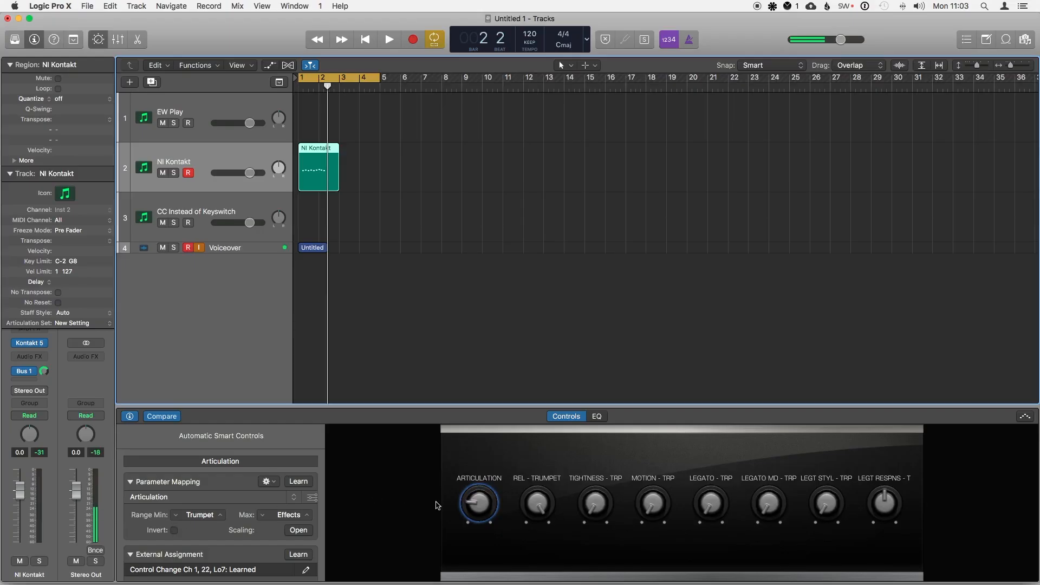
left_click_drag(470, 504, 459, 433)
key("Delete")
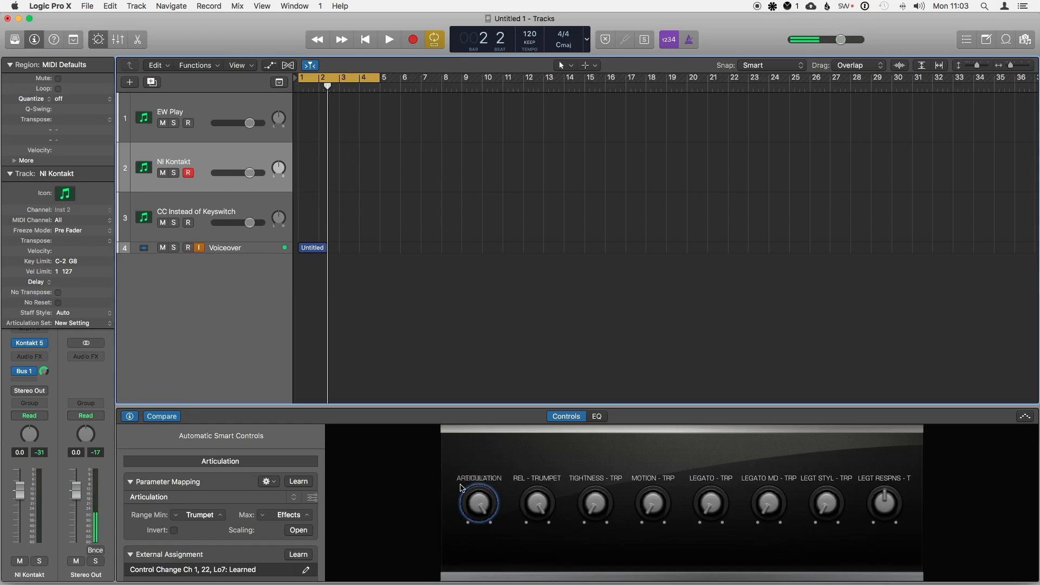
- Record a new NI Kontakt phrase while turning the Articulation control from Effects through Staccato to Trumpet
key("r")
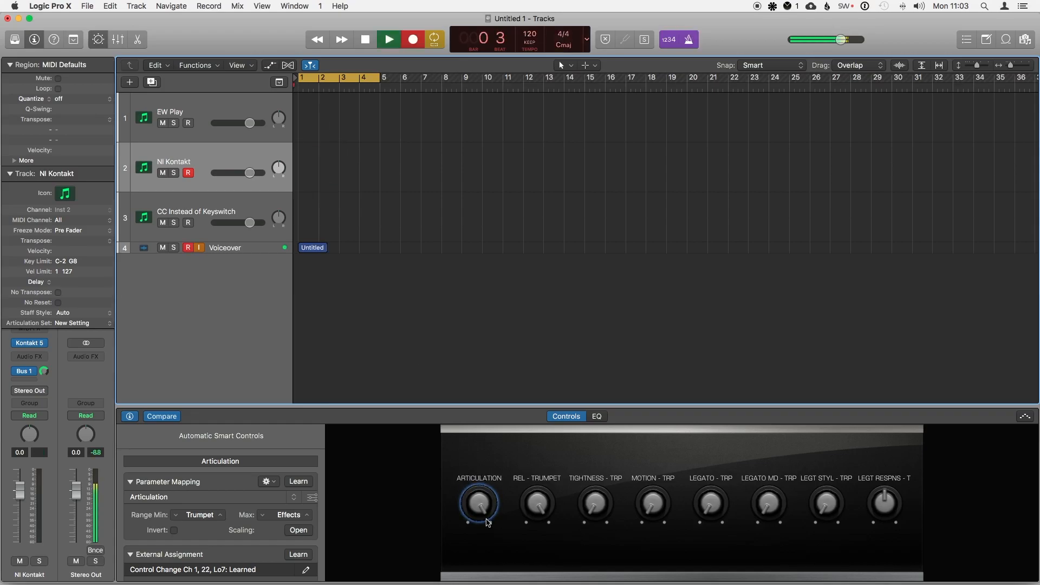
left_click_drag(493, 481, 482, 521)
left_click_drag(462, 584, 462, 584)
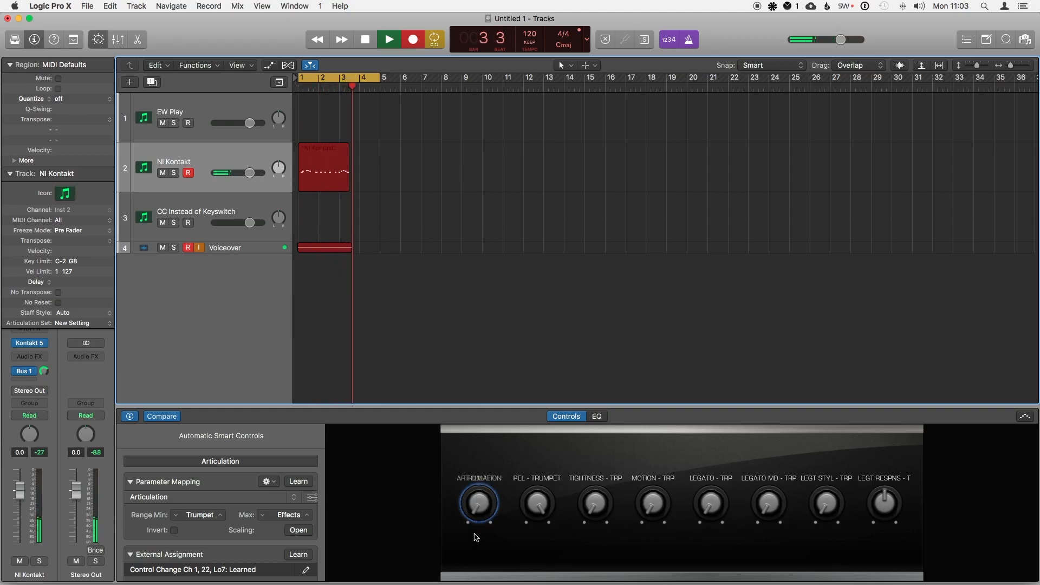
key("space")
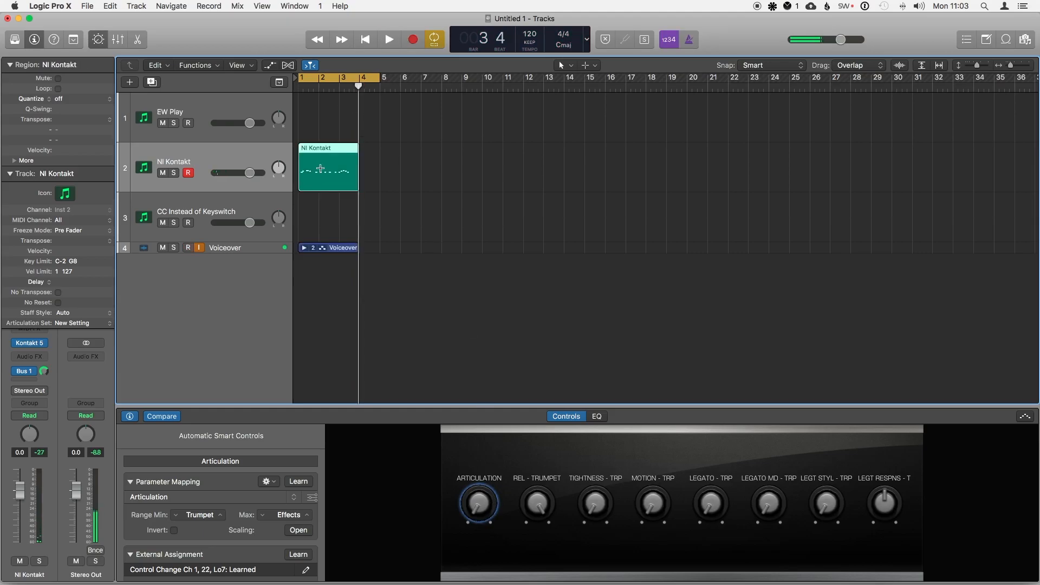
- Examine the new region's notes, Articulation automation and available automation parameters in the Piano Roll
double_click(320, 169)
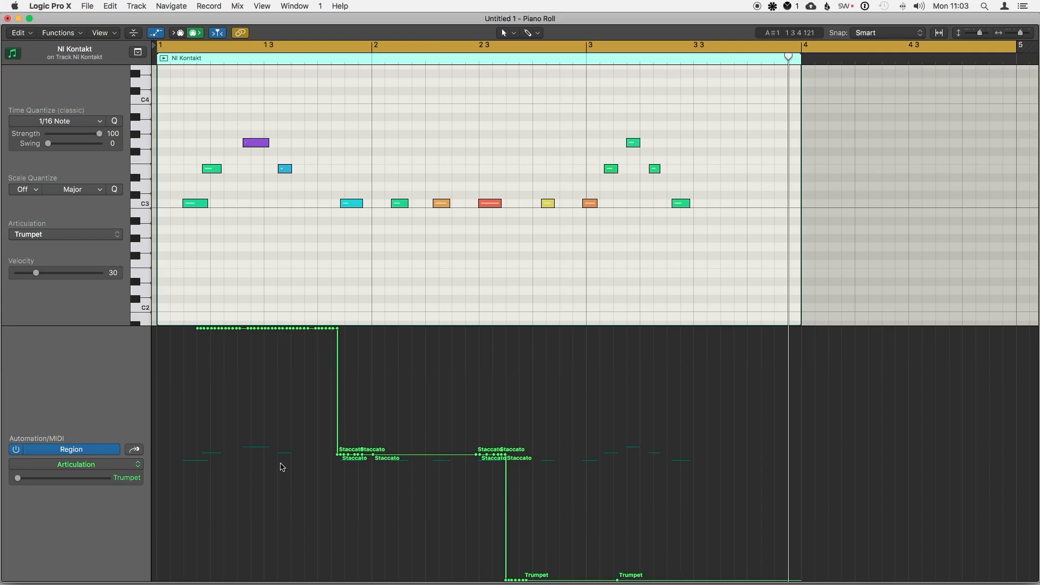
left_click(109, 469)
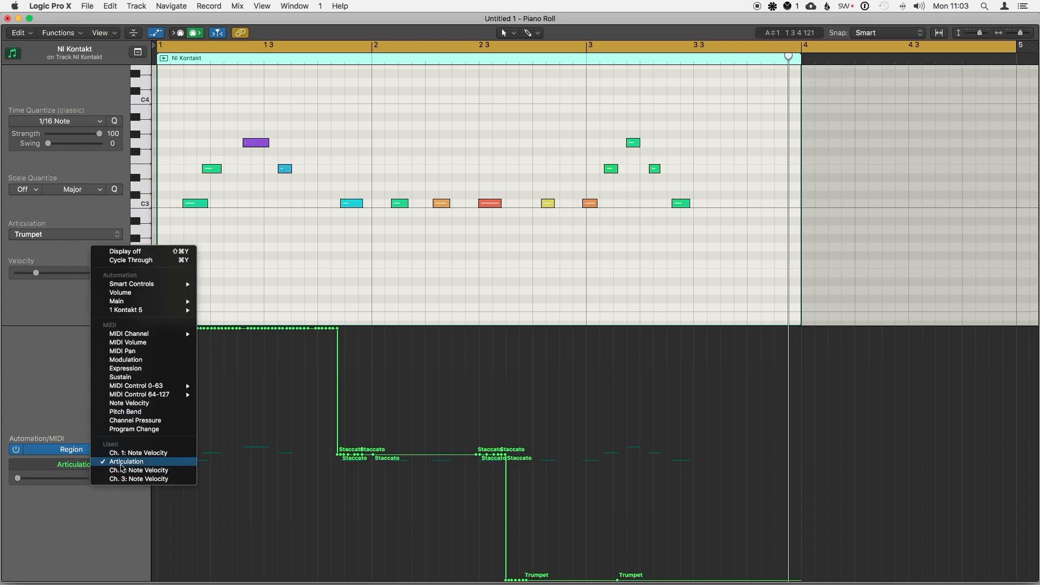
left_click(216, 53)
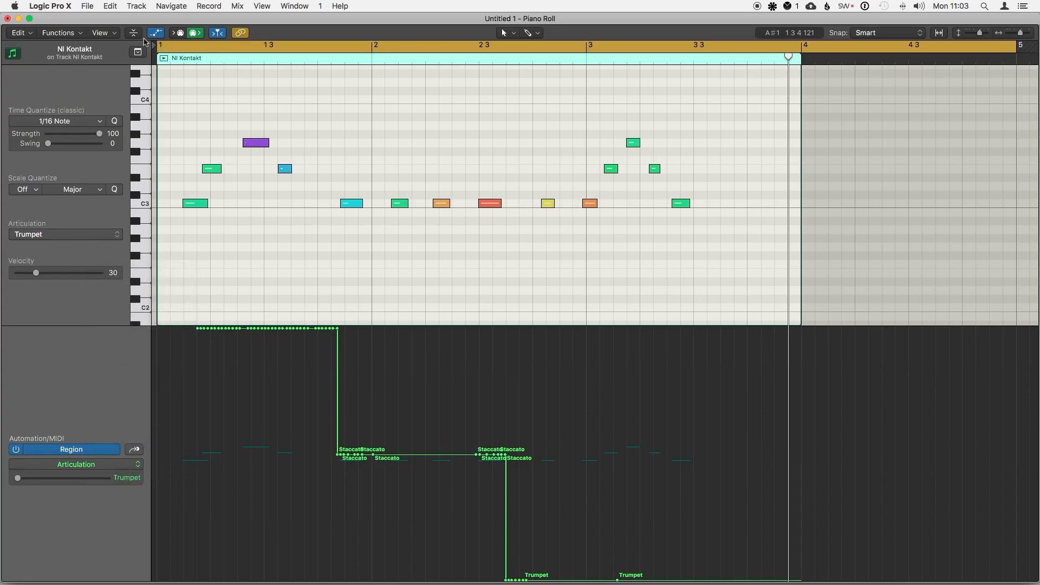
- Toggle the automation area off and on and check the used automation parameters, keeping Articulation selected
left_click(156, 31)
left_click(156, 31)
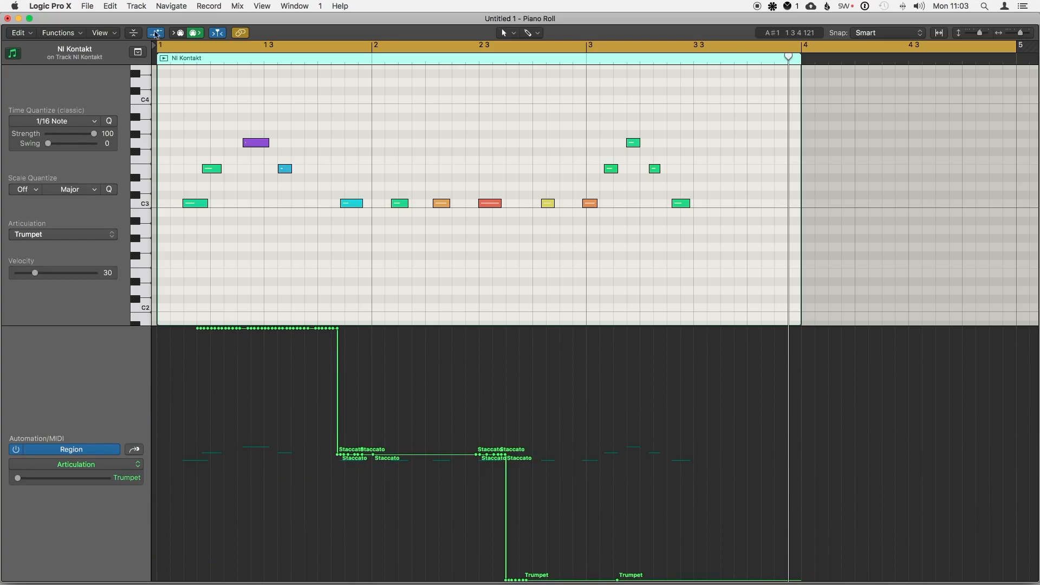
left_click(100, 464)
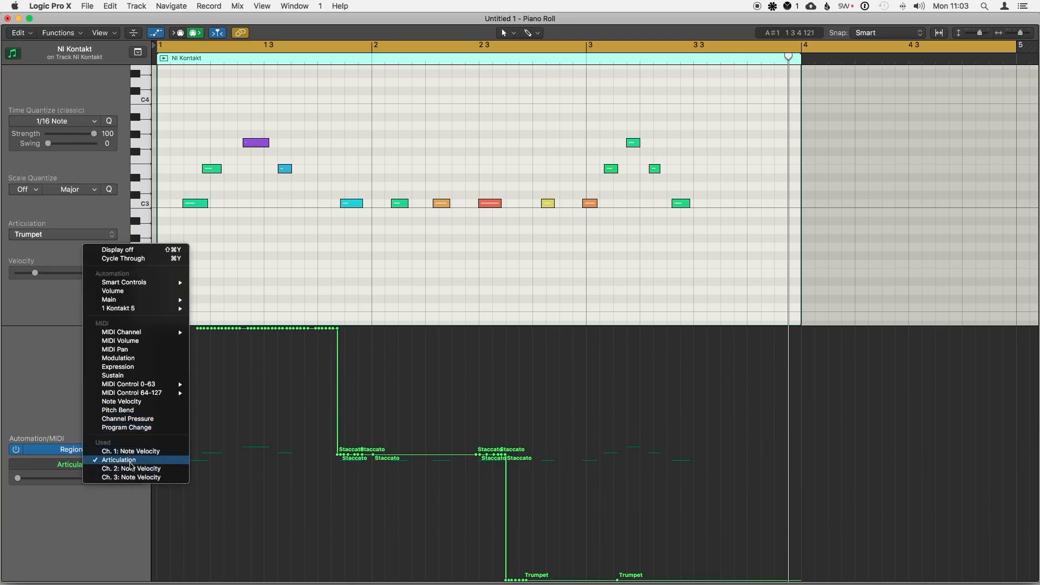
left_click(132, 464)
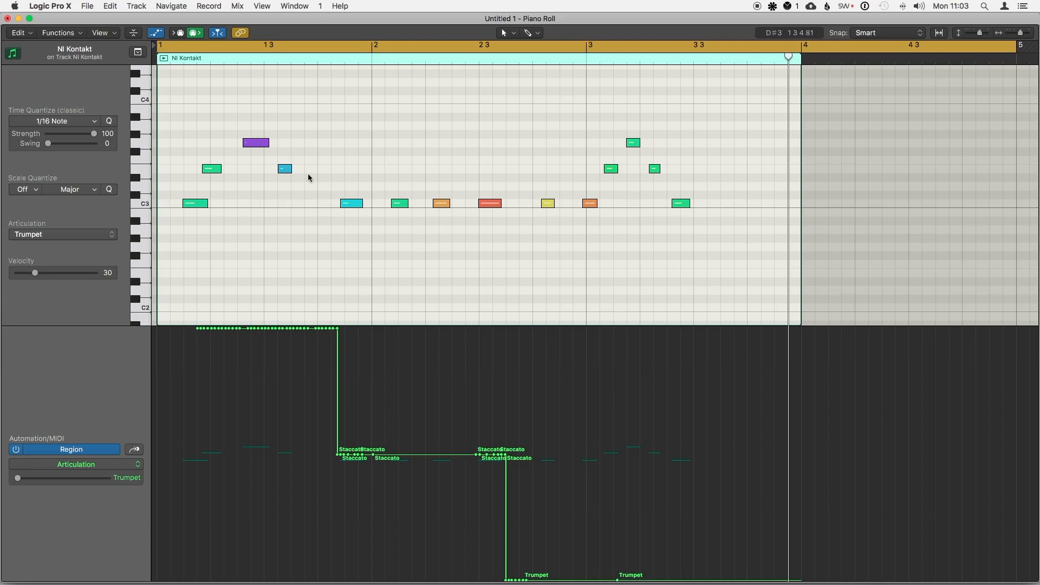
- Play the region and check the articulation stored on notes across bars 1 to 3
key("space")
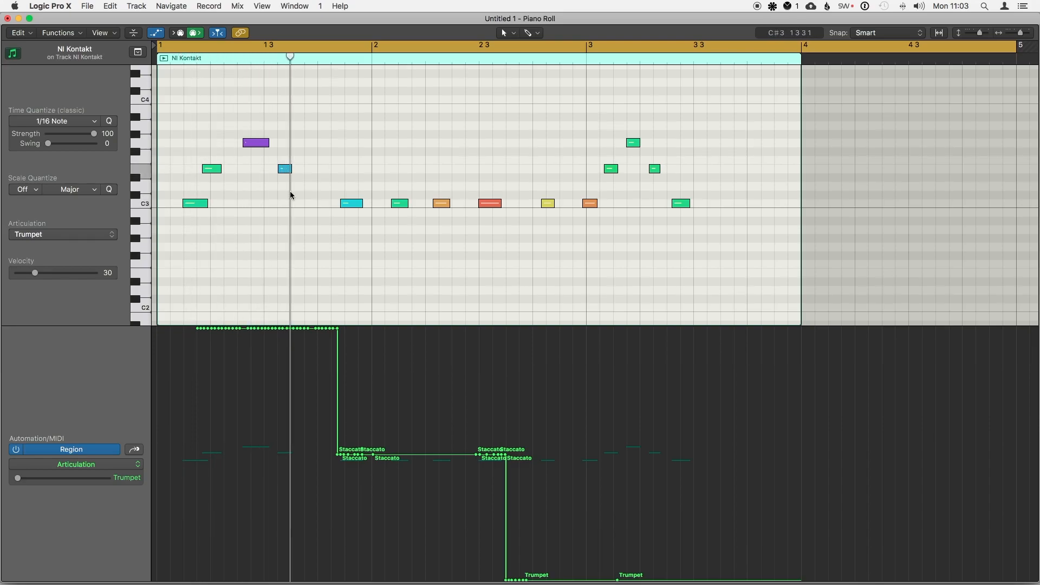
left_click(212, 169)
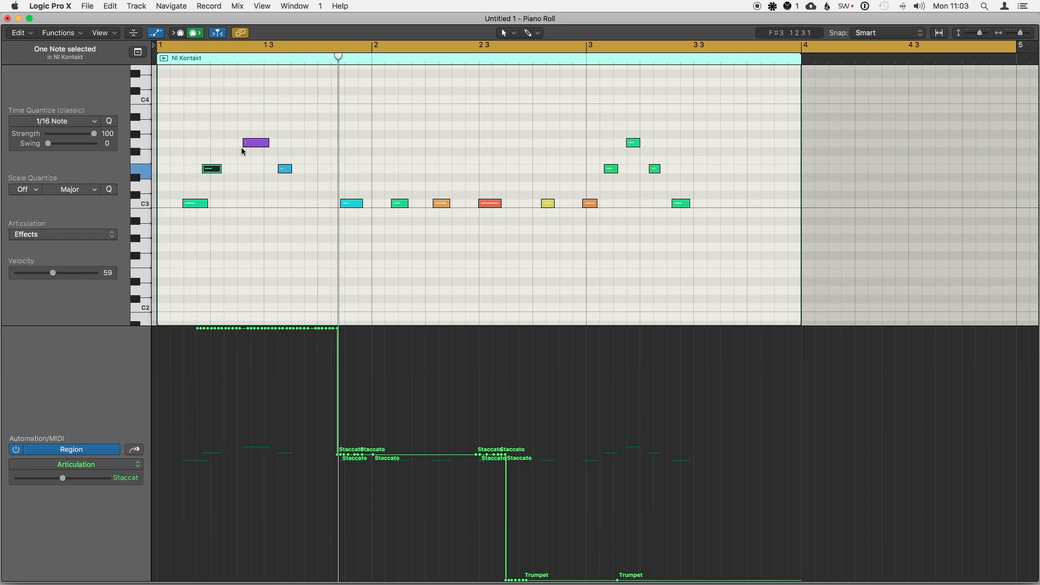
left_click(285, 168)
key("space")
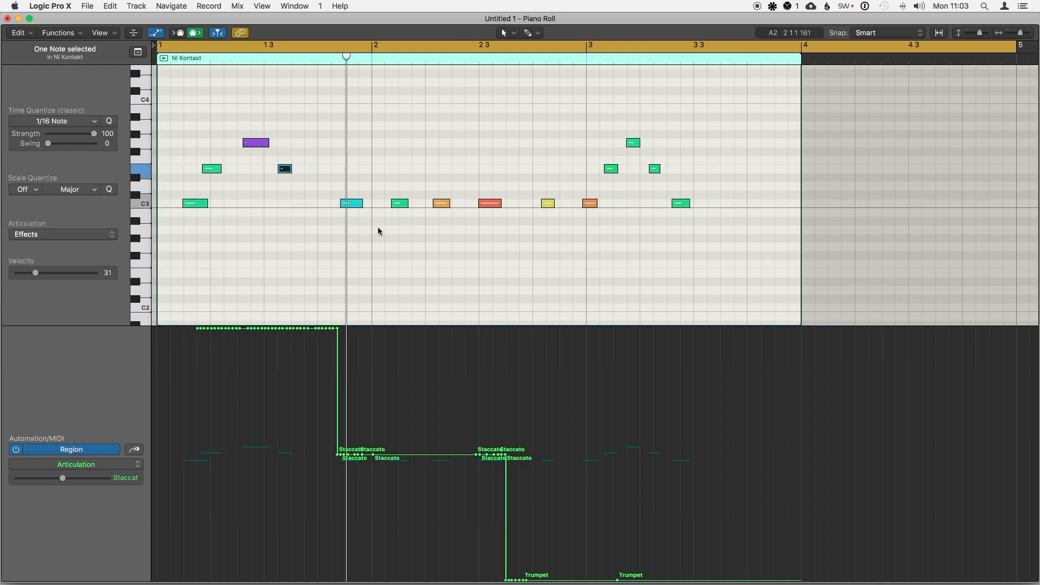
left_click(399, 203)
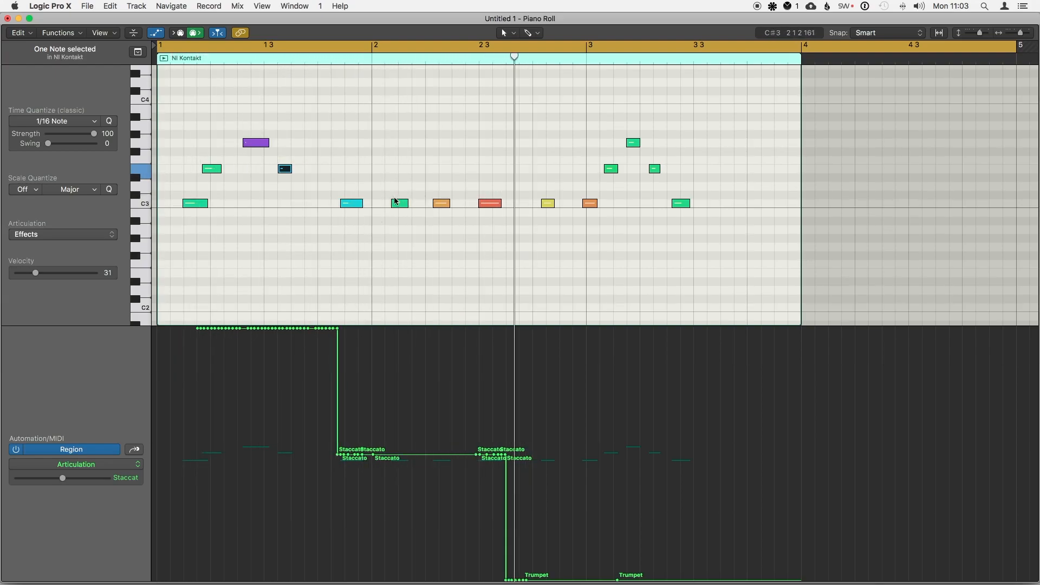
left_click(611, 171)
left_click(606, 265)
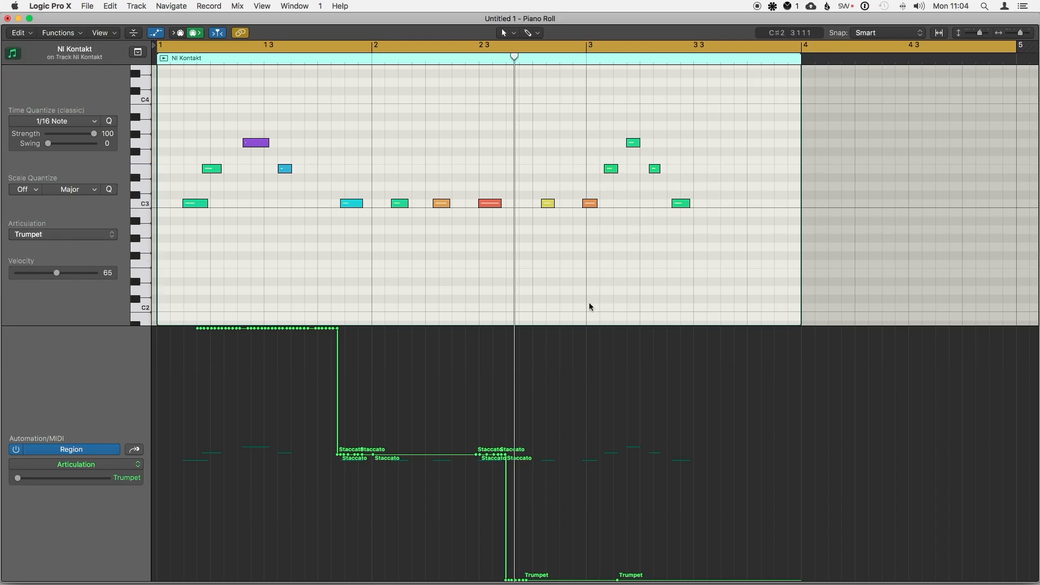
- Set the Articulation automation to Effects across the whole region, then turn off cycling and play the region
mouse_move(337, 453)
left_mouse_down()
mouse_move(744, 395)
mouse_move(507, 445)
mouse_move(319, 450)
left_mouse_up()
left_click_drag(197, 330, 788, 329)
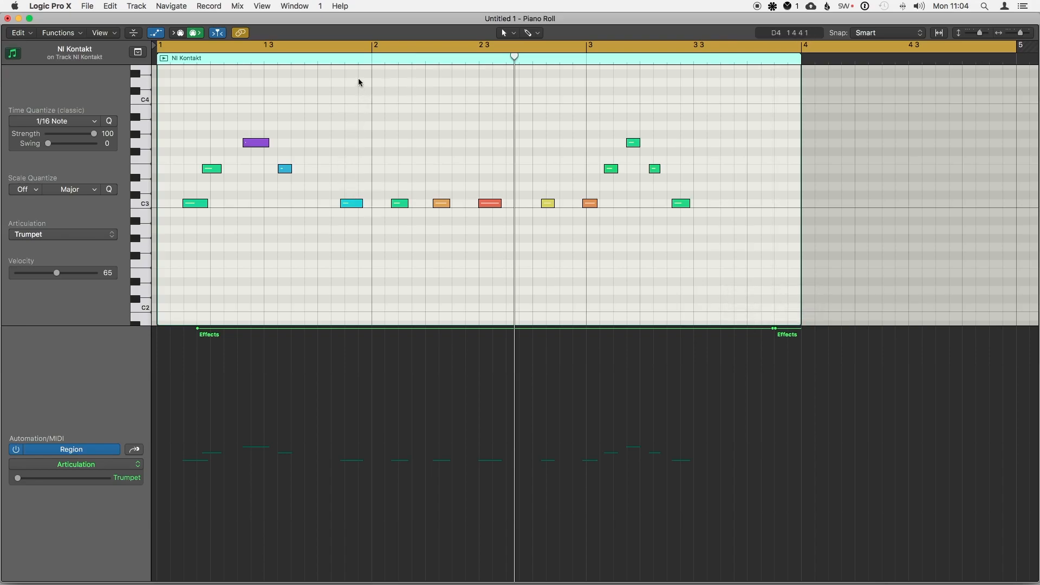
key("c")
double_click(366, 60)
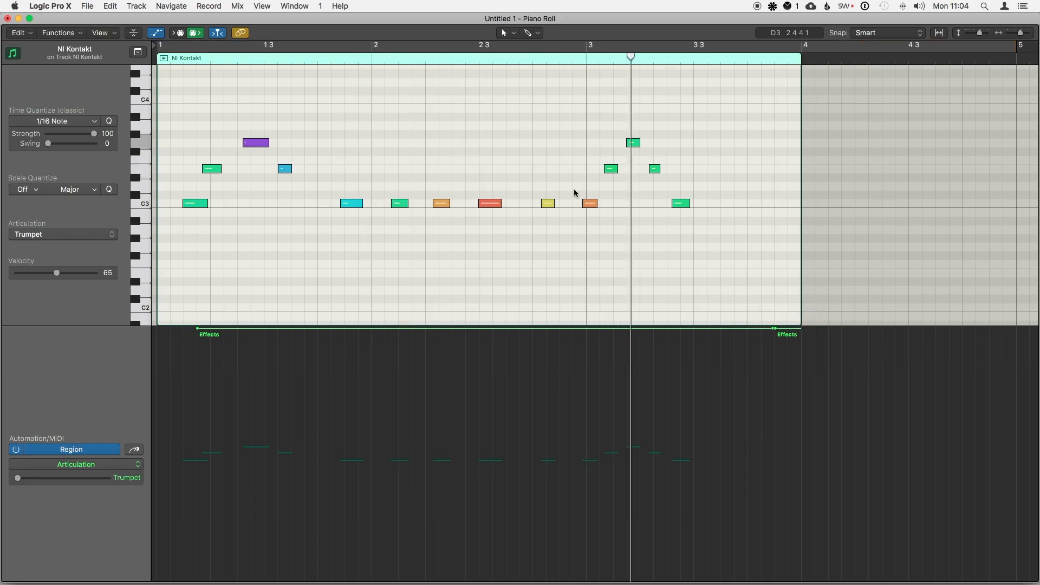
- Examine the articulation stored on individual notes in bars 2 and 3 and the available articulation choices
left_click(442, 203)
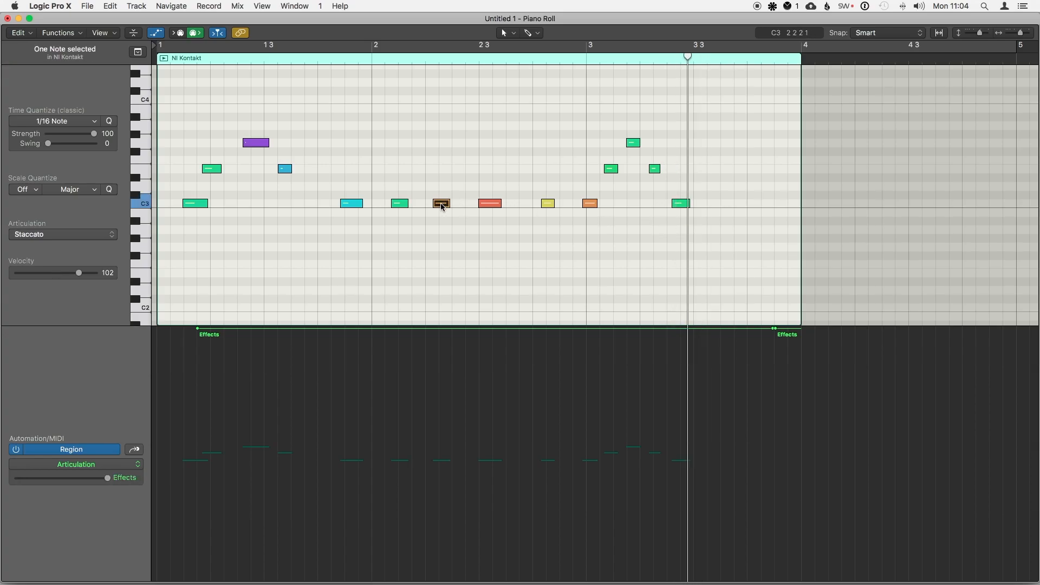
left_click(610, 168)
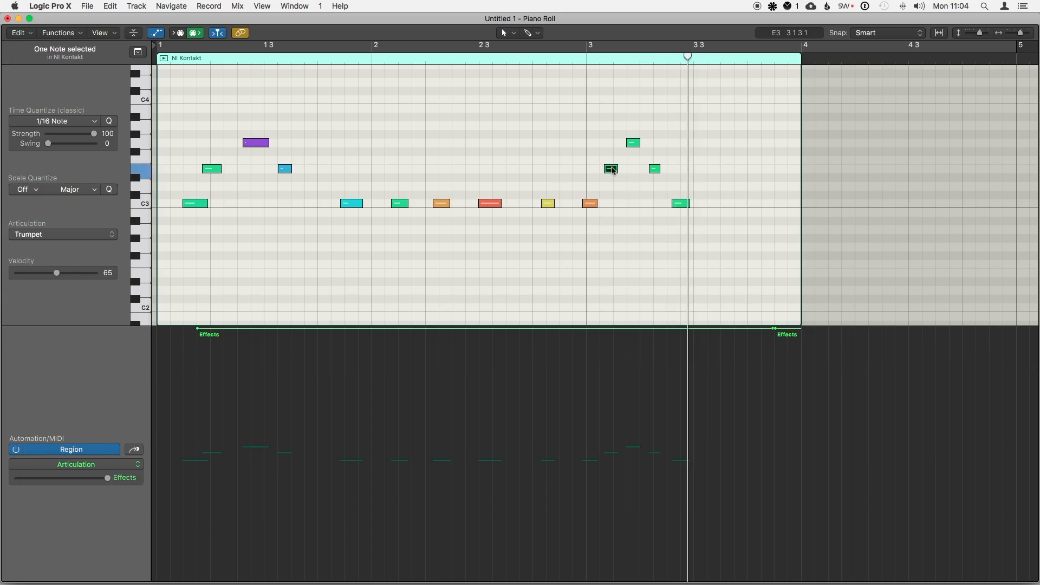
left_click(511, 263)
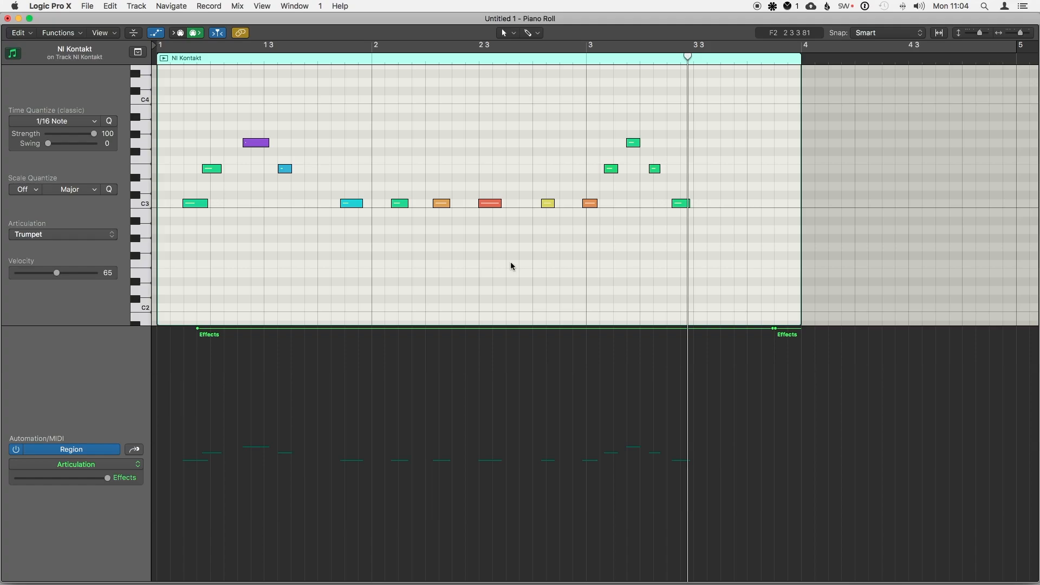
left_click(492, 205)
left_click(548, 205)
left_click(495, 204)
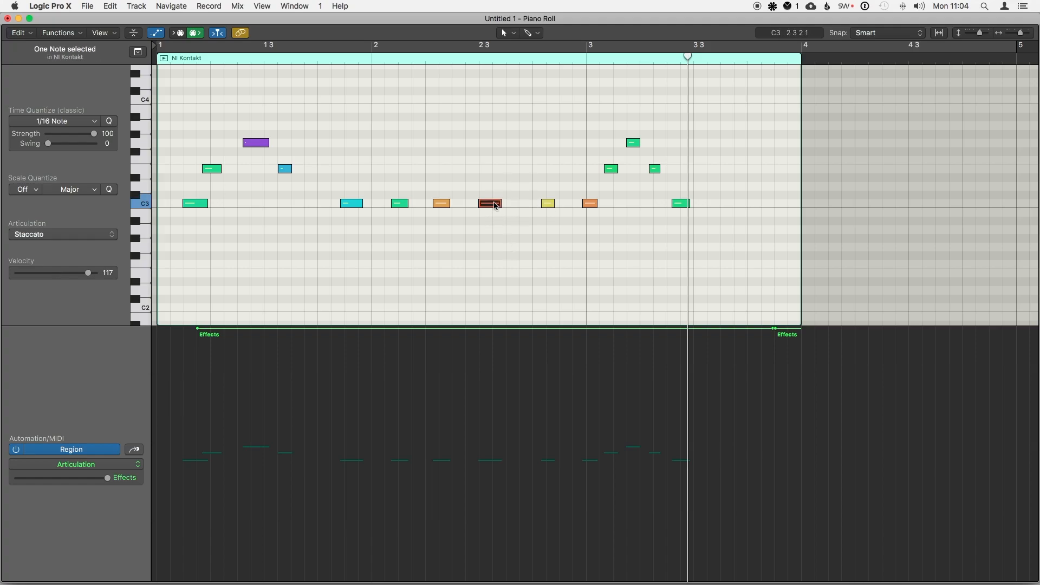
left_click(35, 235)
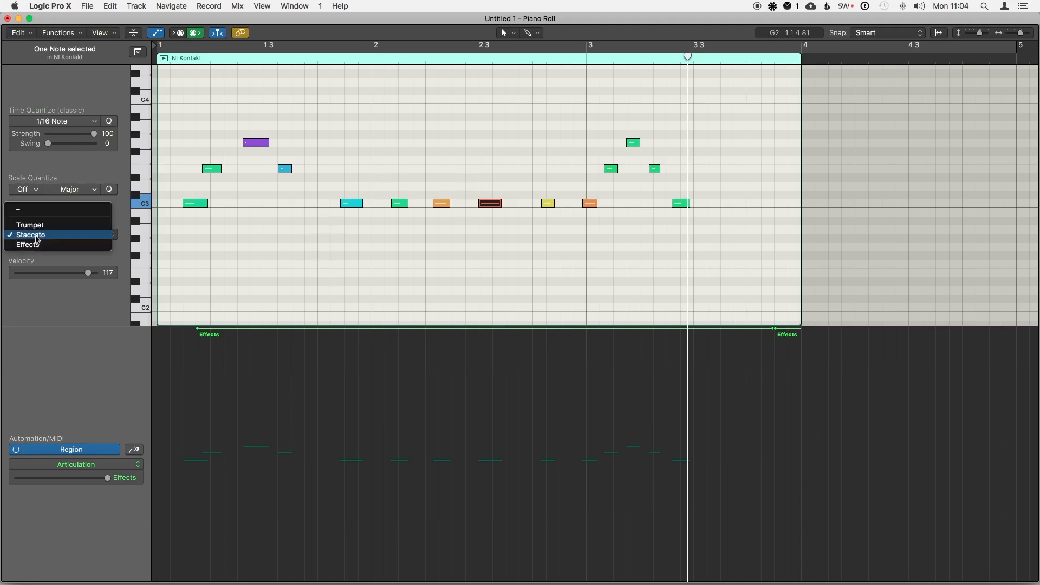
left_click(36, 237)
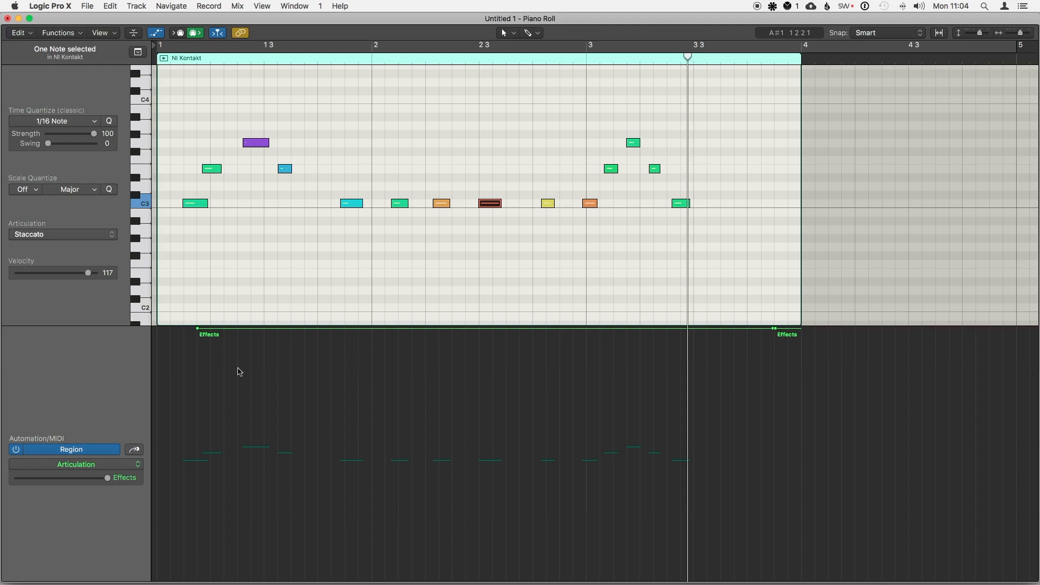
- Shift the first Articulation automation point past bar 2, then delete all the region's Articulation automation points
left_click_drag(172, 343, 831, 307)
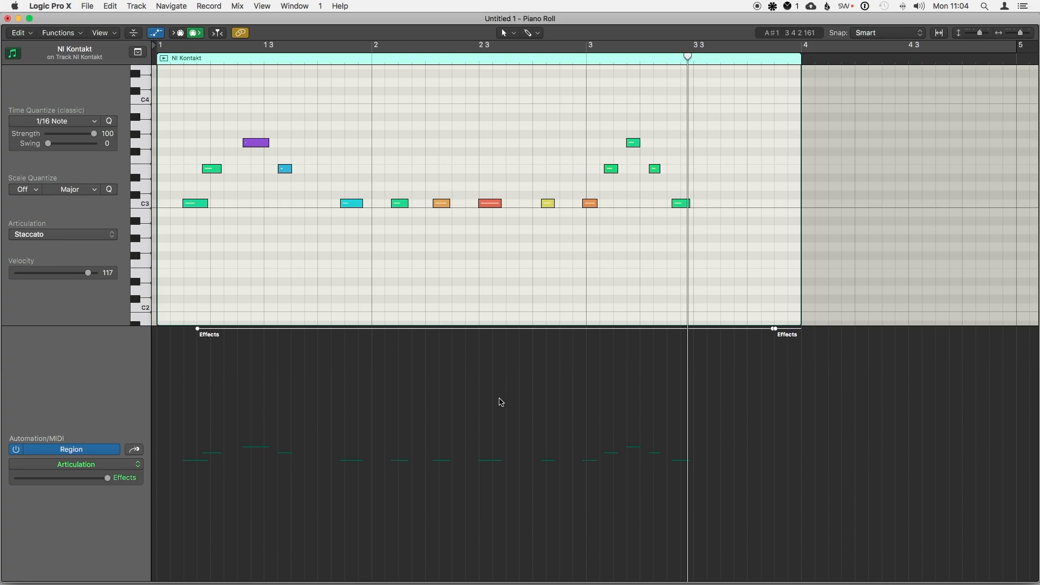
left_click_drag(197, 328, 452, 325)
left_click_drag(358, 389, 825, 308)
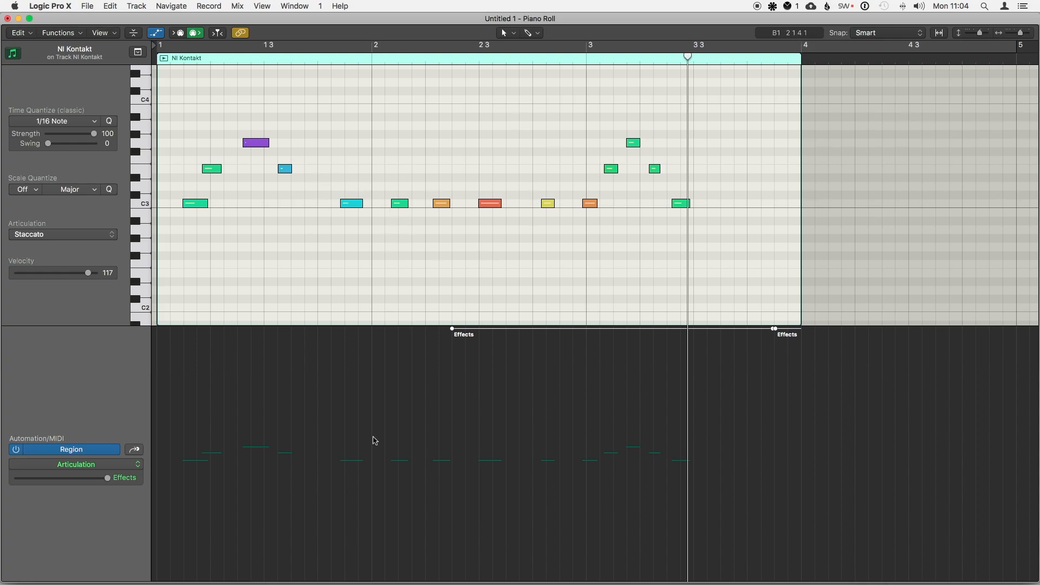
key("Delete")
left_click(249, 418)
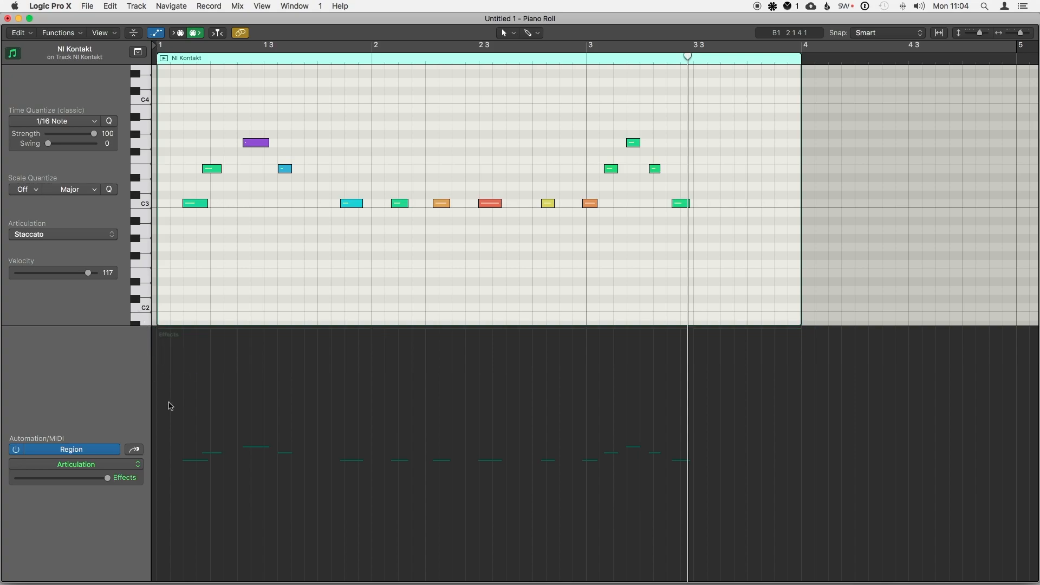
- Look through the available automation parameters, including the Smart Controls entries, without choosing another one
left_click(88, 469)
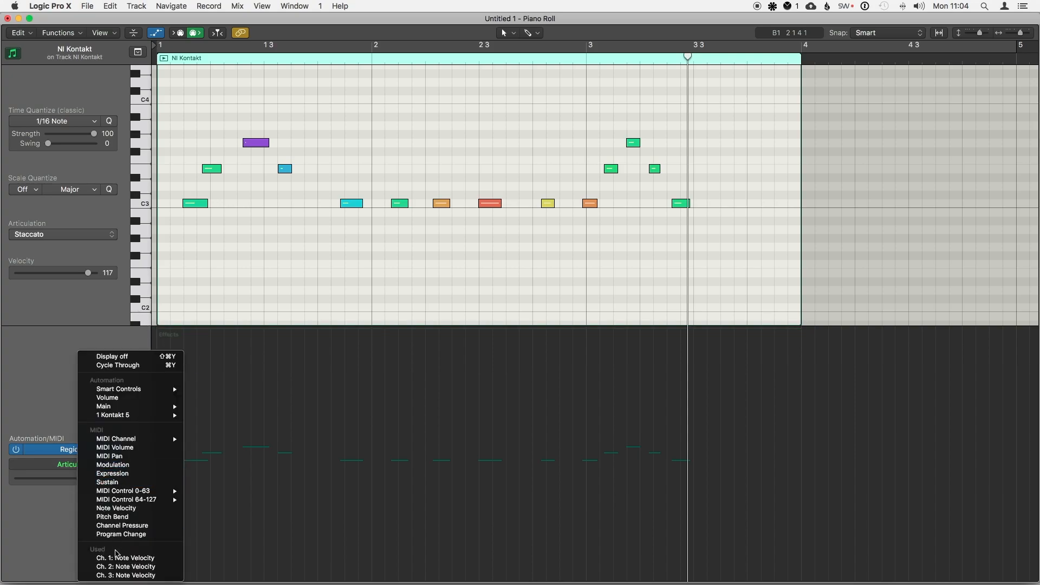
left_click(58, 486)
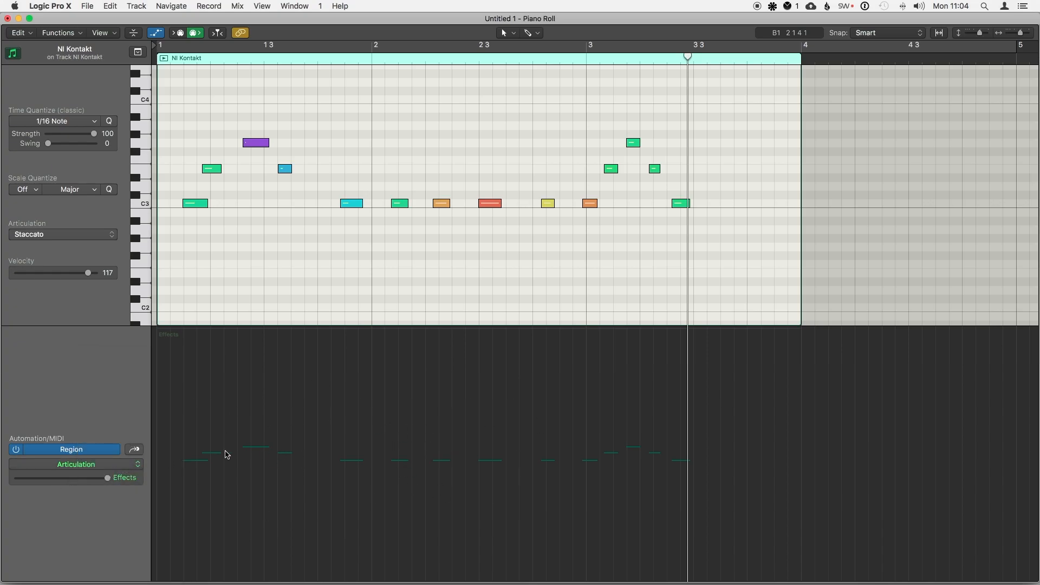
left_click(121, 464)
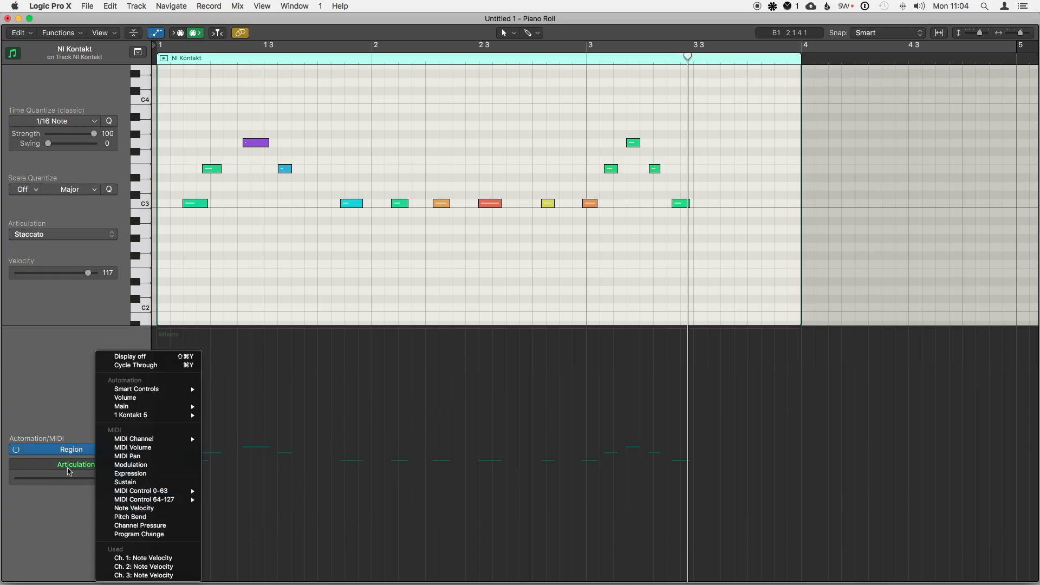
mouse_move(149, 391)
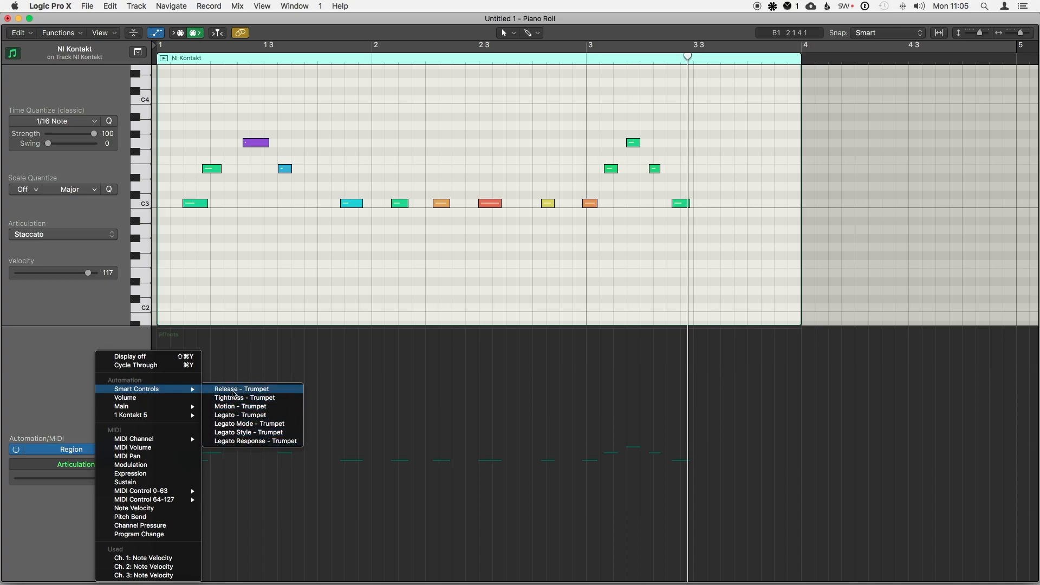
left_click(33, 363)
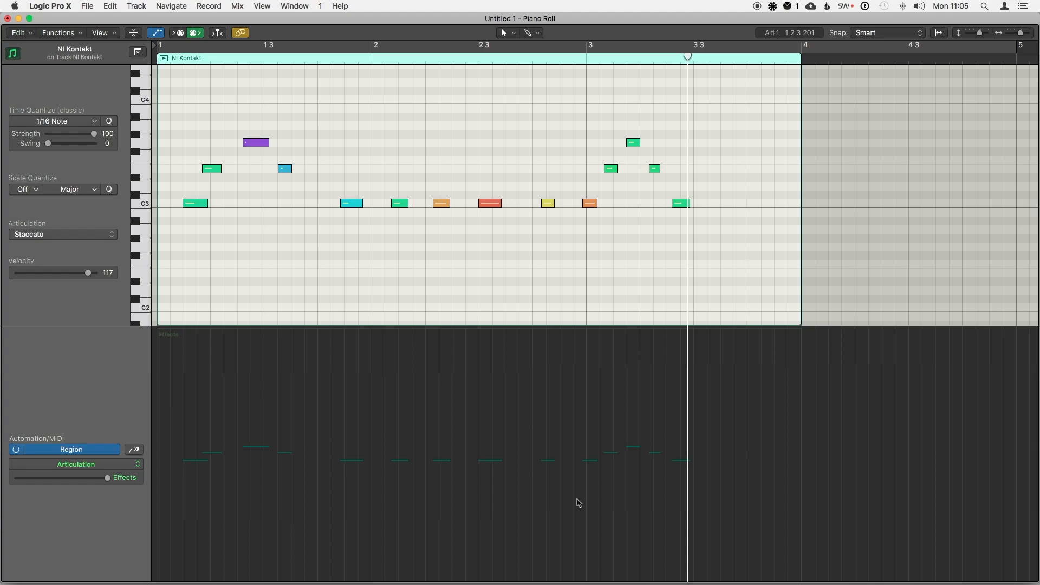
- Hide the automation area and set the note color to By Articulation
key("a")
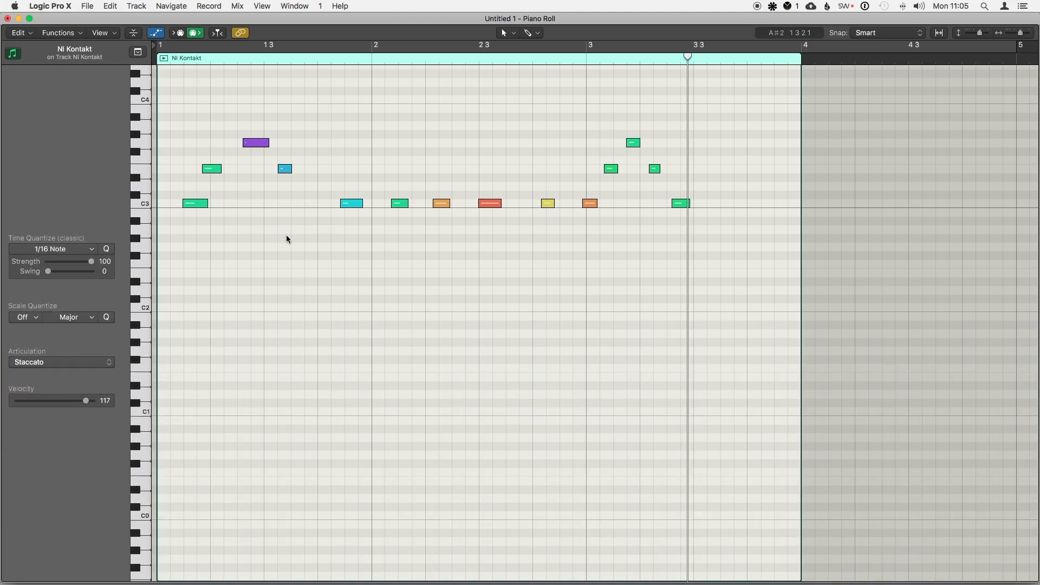
scroll(279, 233, "up", 5)
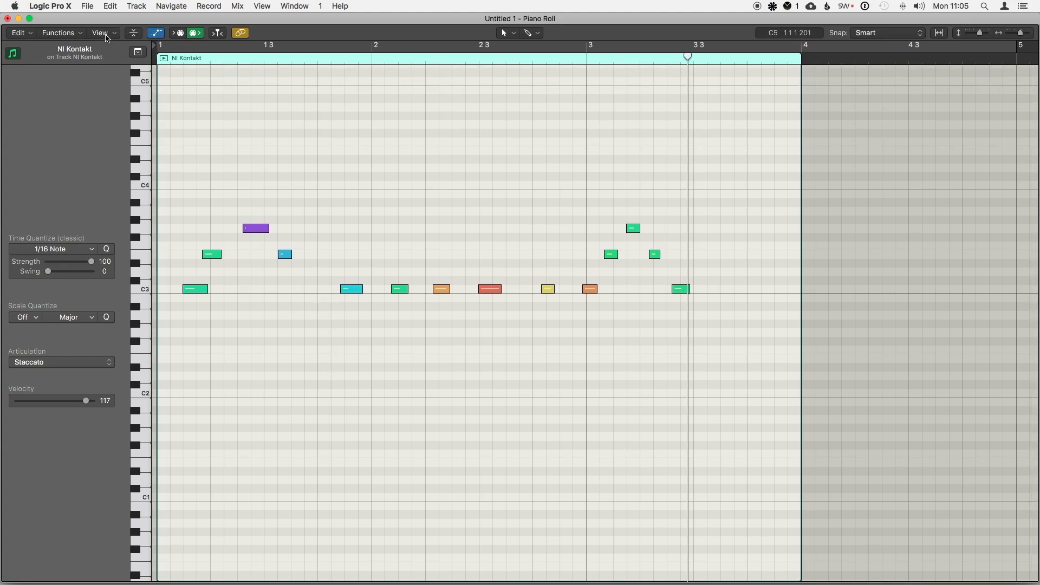
left_click(104, 33)
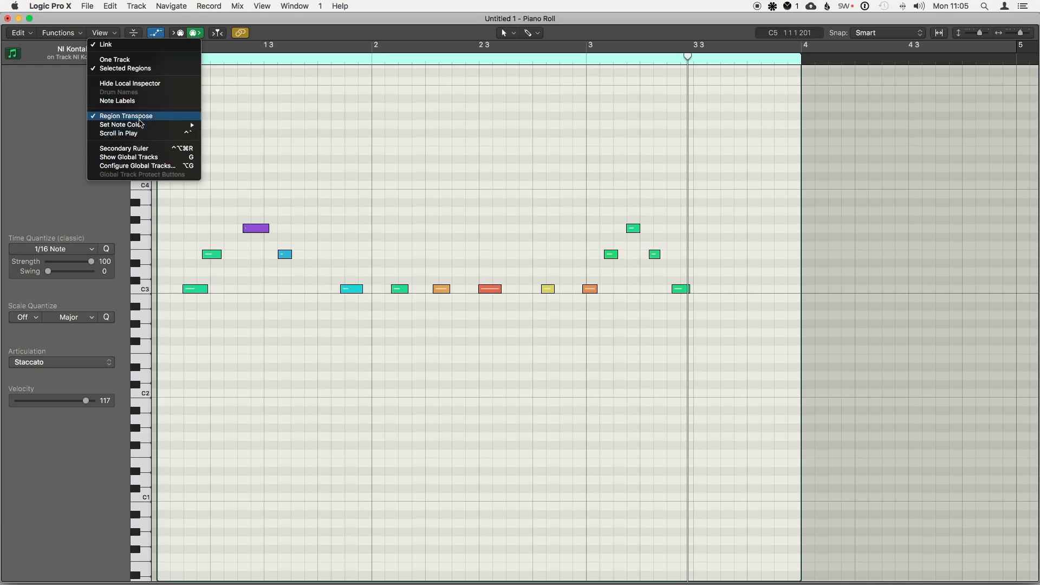
mouse_move(135, 128)
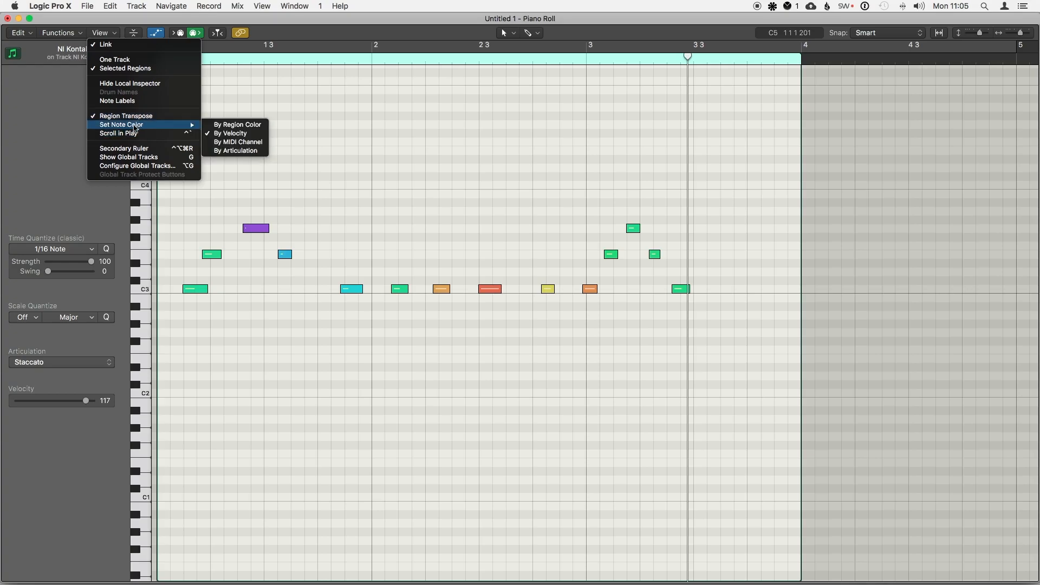
left_click(238, 151)
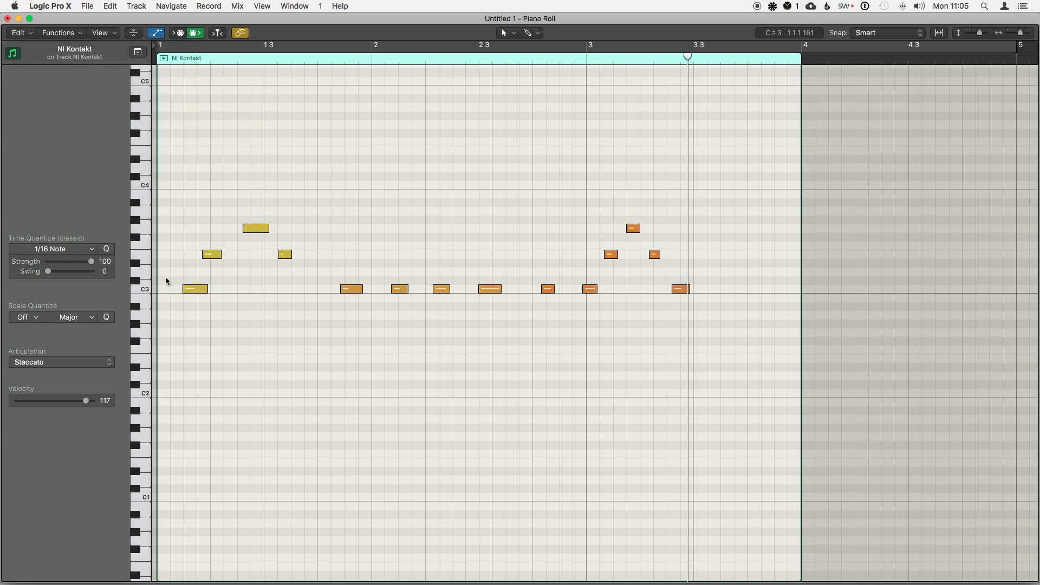
- Select the opening group and closing group of notes to compare their colors with their articulations
left_click_drag(194, 323, 248, 211)
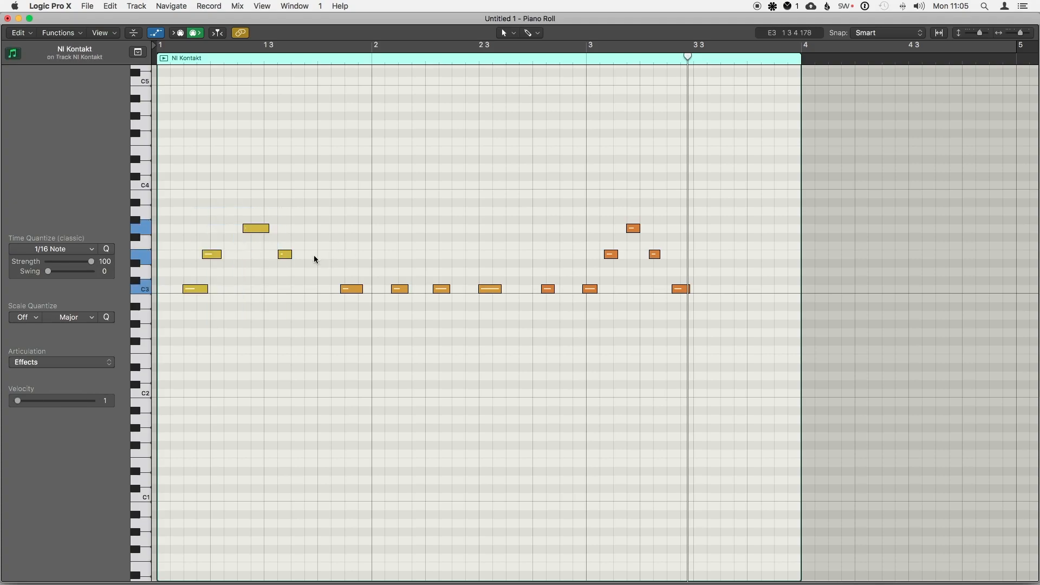
left_click_drag(313, 260, 685, 213)
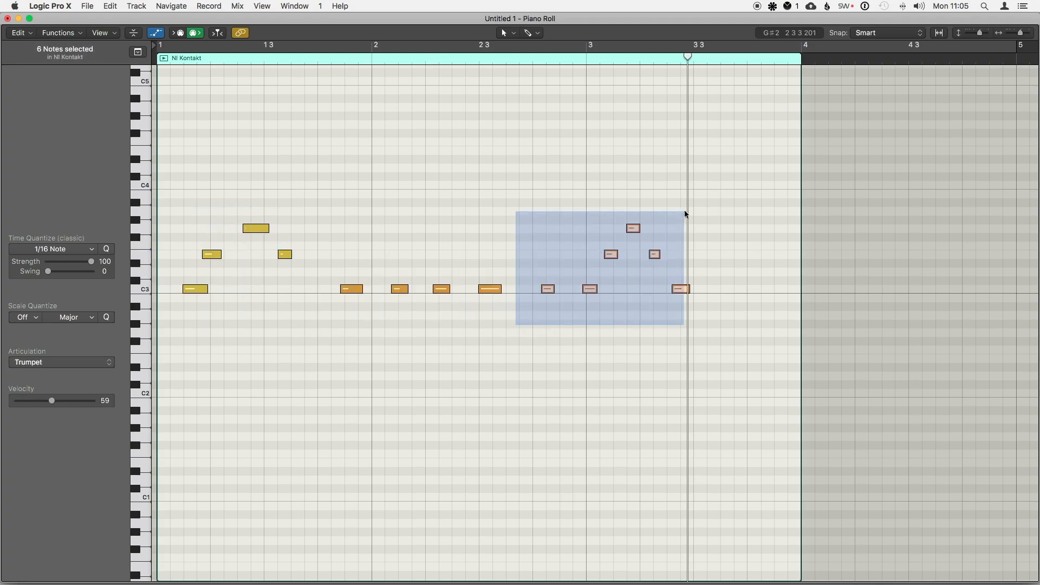
left_click(617, 329)
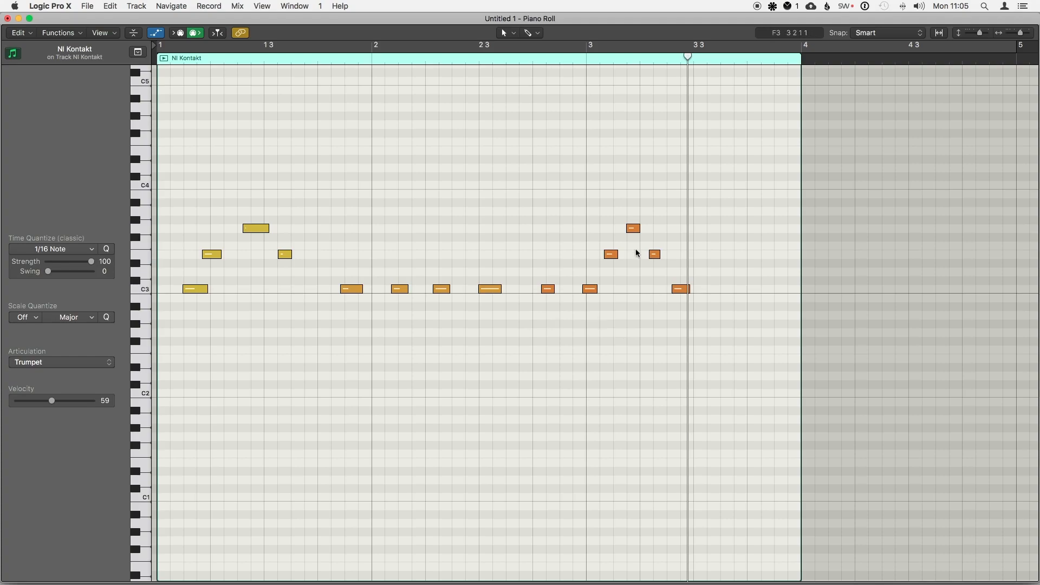
- Change the articulation of the second C3 note starting in bar 2 to Effects
left_click(449, 288)
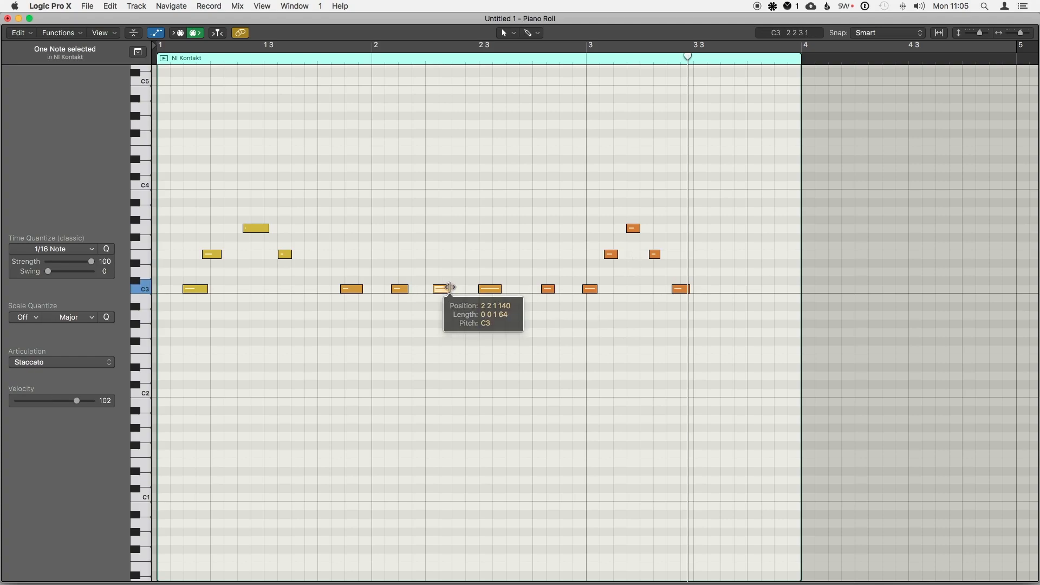
left_click(66, 364)
left_click(65, 372)
left_click(480, 341)
- Change the articulation of the first C3 note starting in bar 2 to Trumpet
left_click(400, 288)
left_click(62, 361)
left_click(54, 343)
left_click(424, 358)
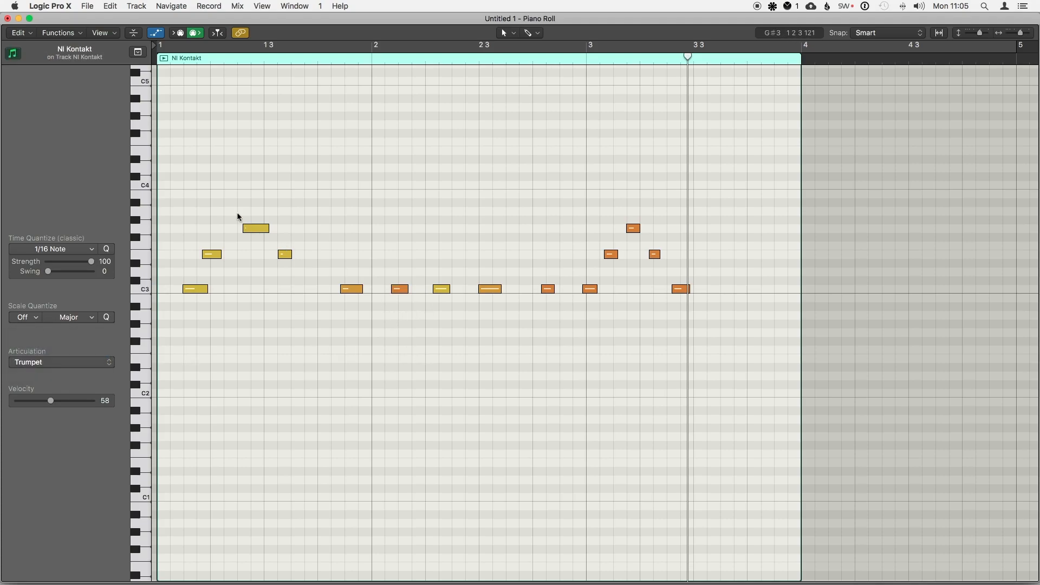
scroll(416, 359, "up", 1)
scroll(416, 358, "right", 1)
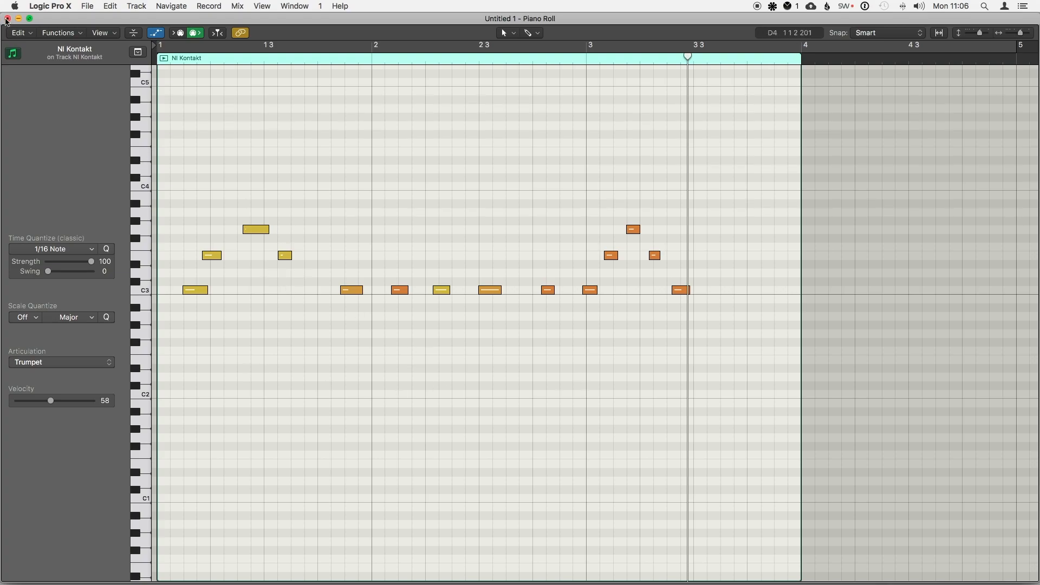
- Reopen the NI Kontakt region in the Piano Roll, set its note color to By Velocity, and close the editor
left_click(8, 18)
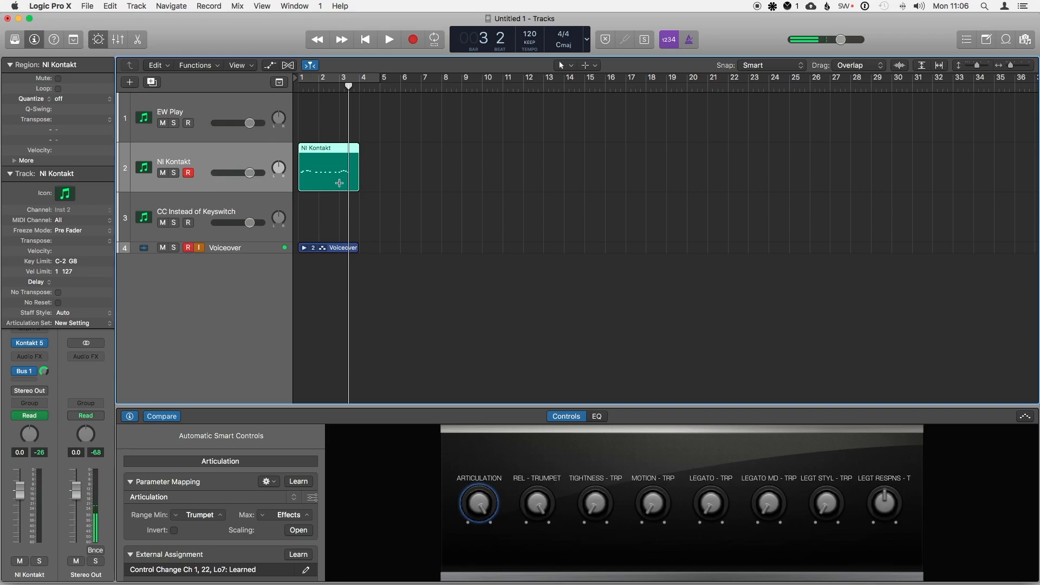
double_click(341, 186)
left_click(105, 33)
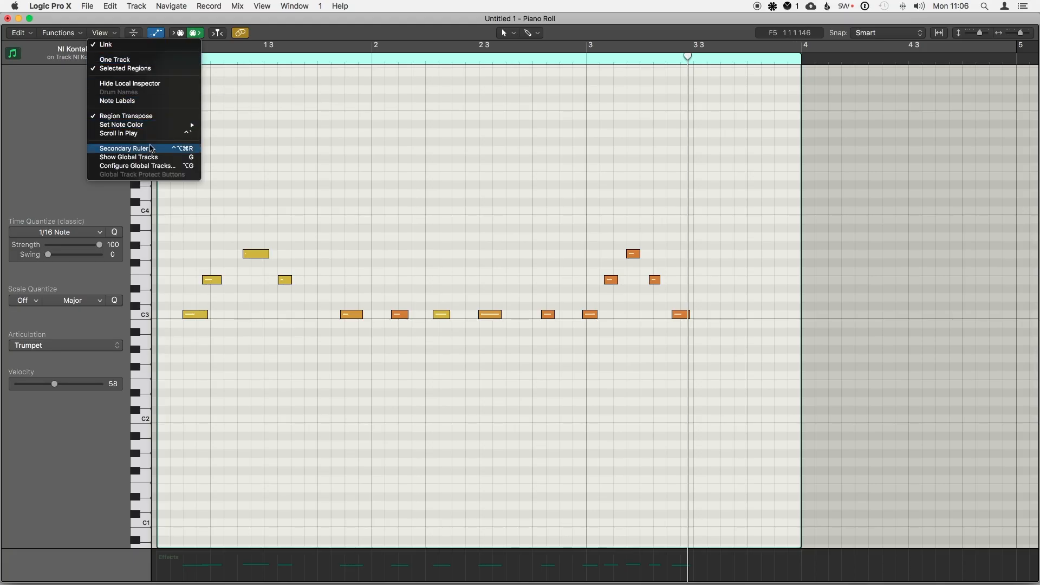
mouse_move(135, 126)
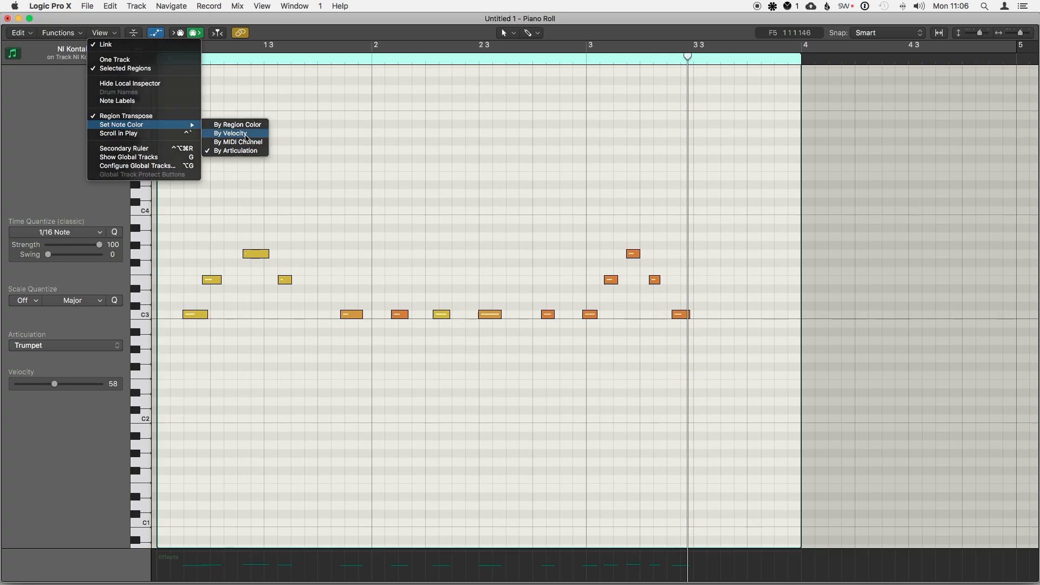
left_click(246, 137)
key("super+w")
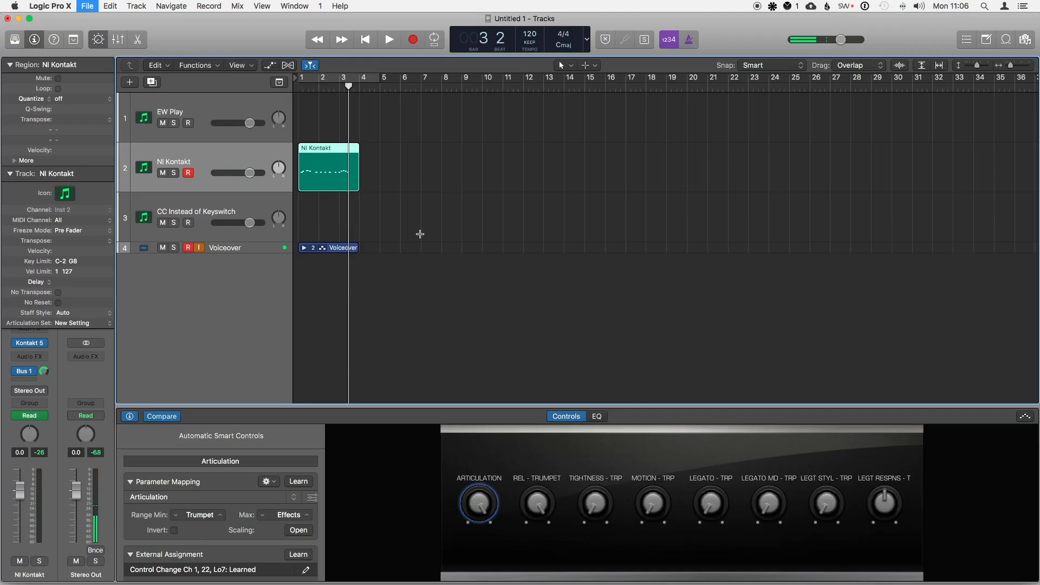
left_click(407, 314)
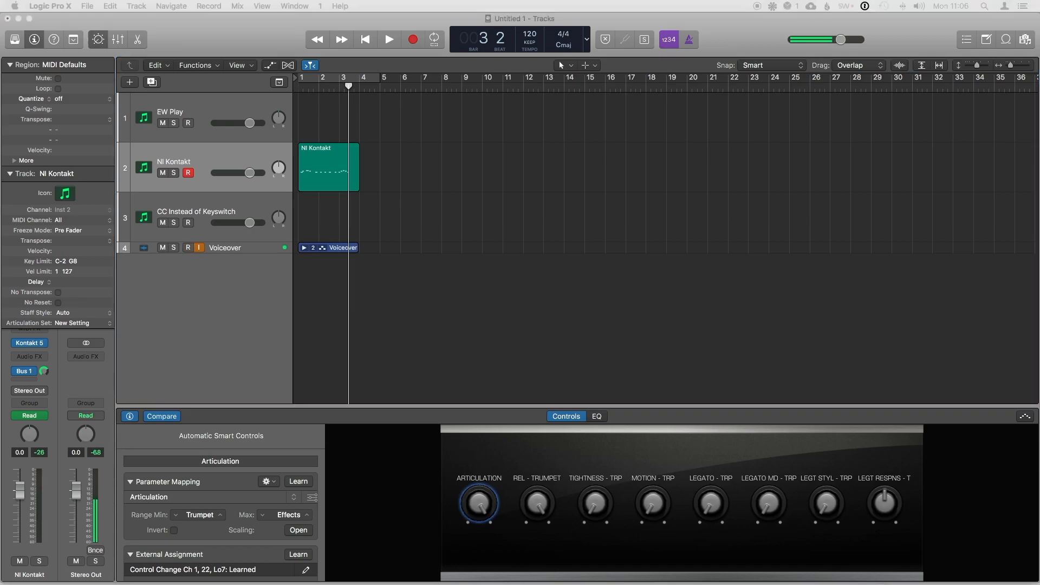
left_click(486, 324)
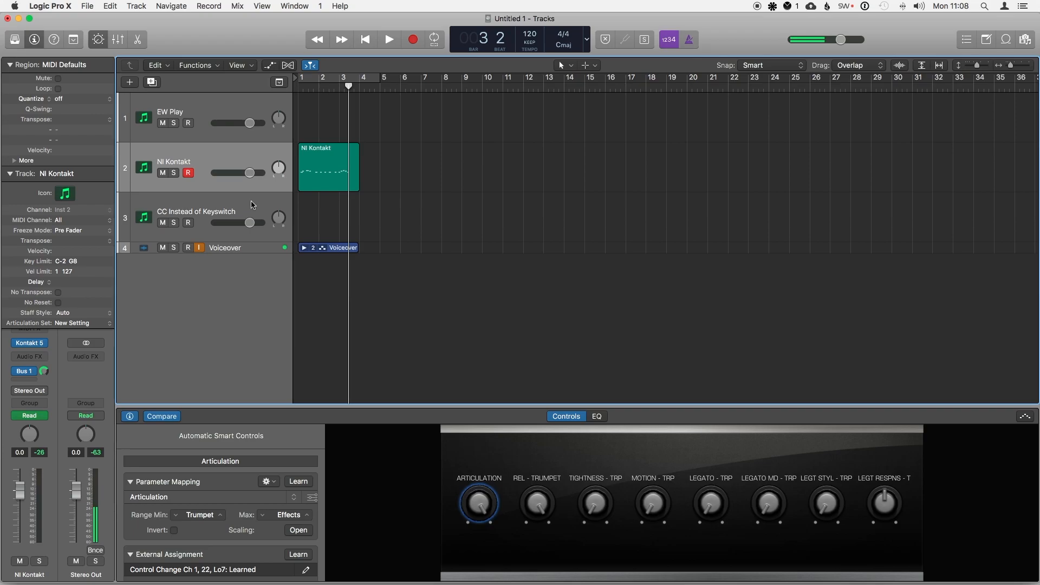
- Select the CC Instead of Keyswitch track and hide the Smart Controls
left_click(251, 202)
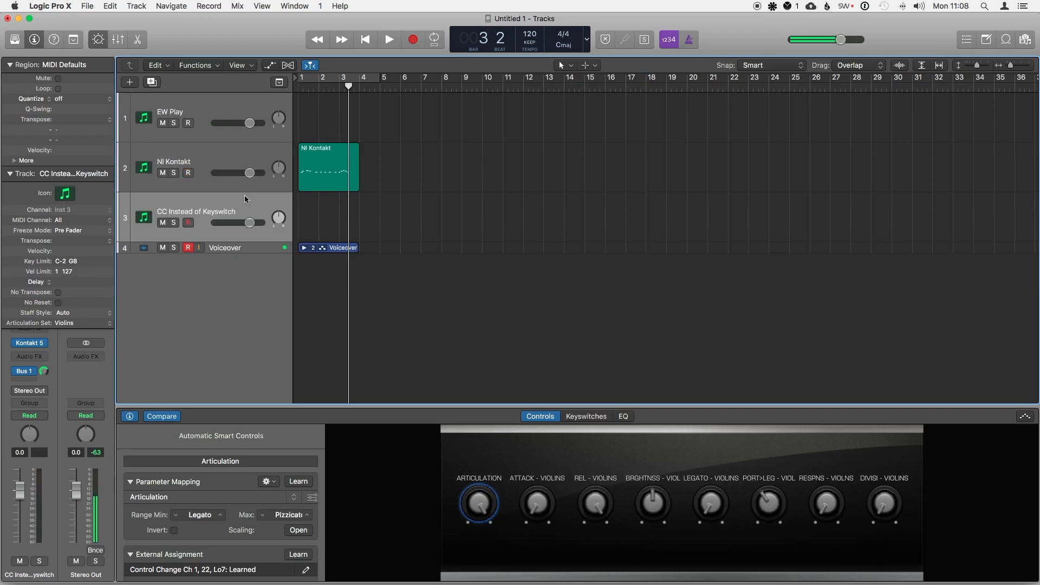
left_click(188, 247)
left_click(188, 247)
key("b")
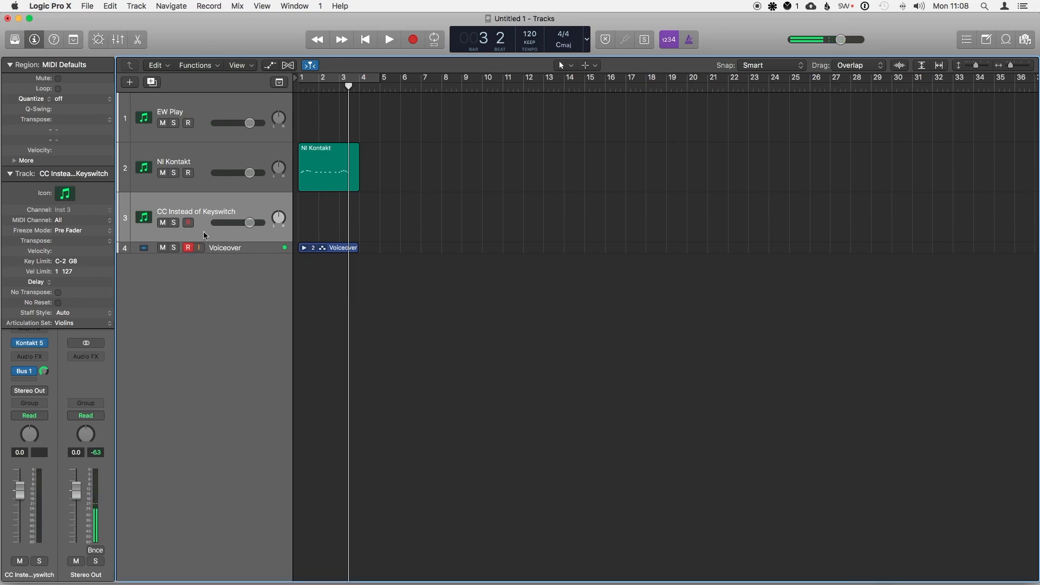
left_click(186, 248)
- Open the Kontakt 5 instrument on the CC Instead of Keyswitch track and hide its library browser
mouse_move(31, 346)
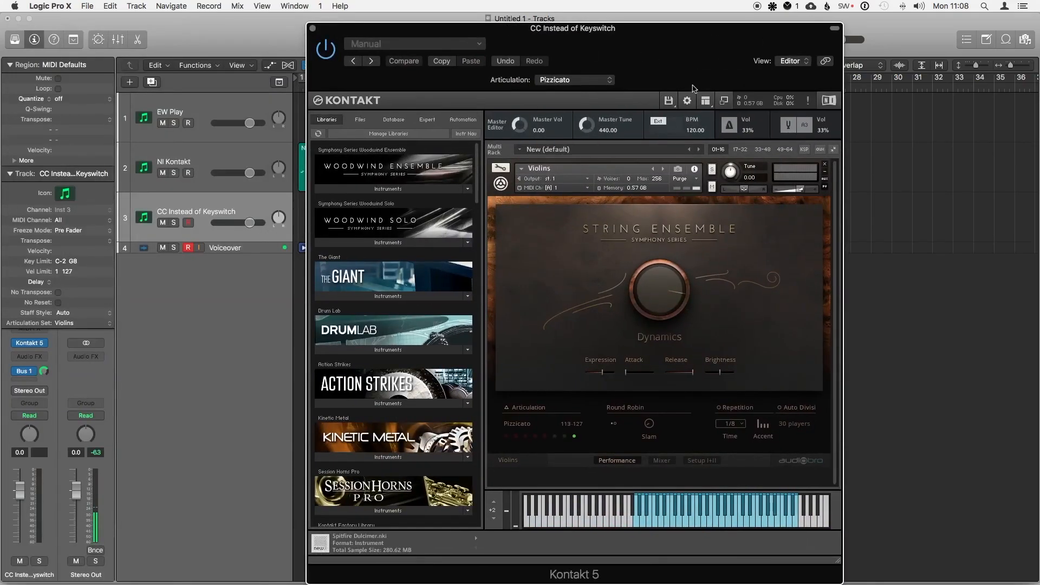
left_click(705, 100)
left_click(709, 121)
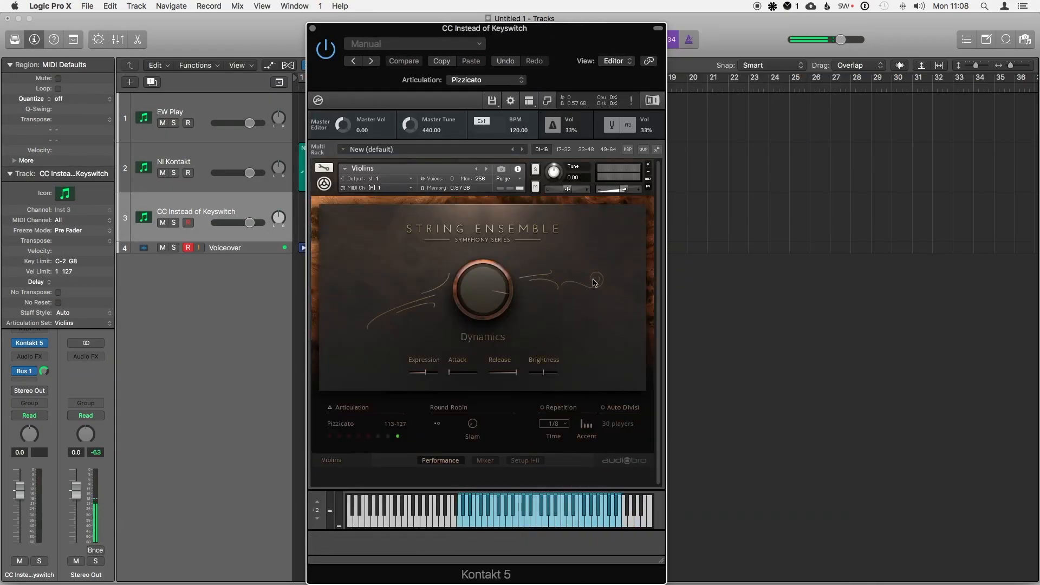
- Open the Violins articulation slot setup and set its articulation switching to Midi CC
left_click(344, 412)
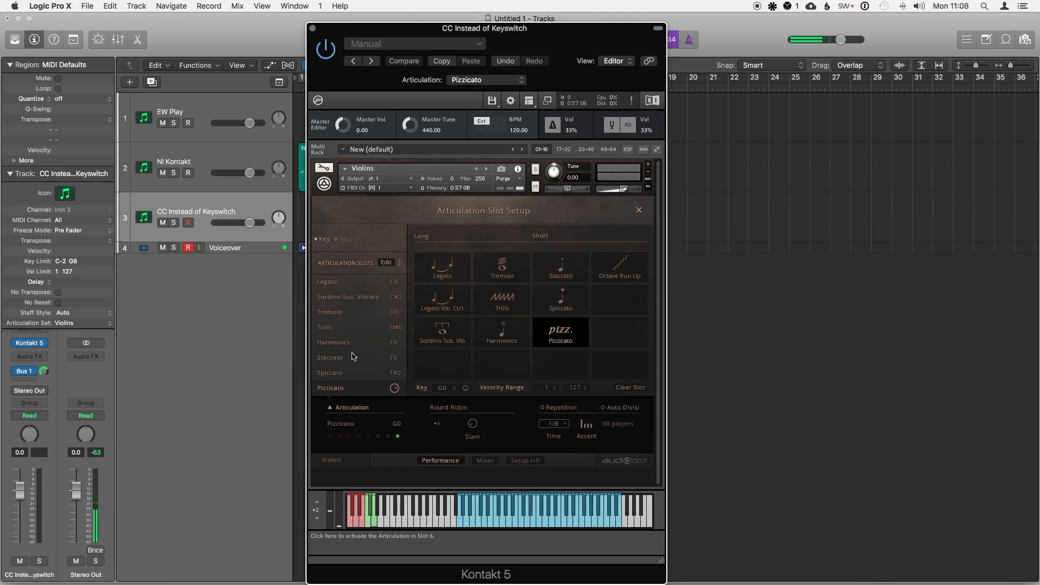
left_click(350, 242)
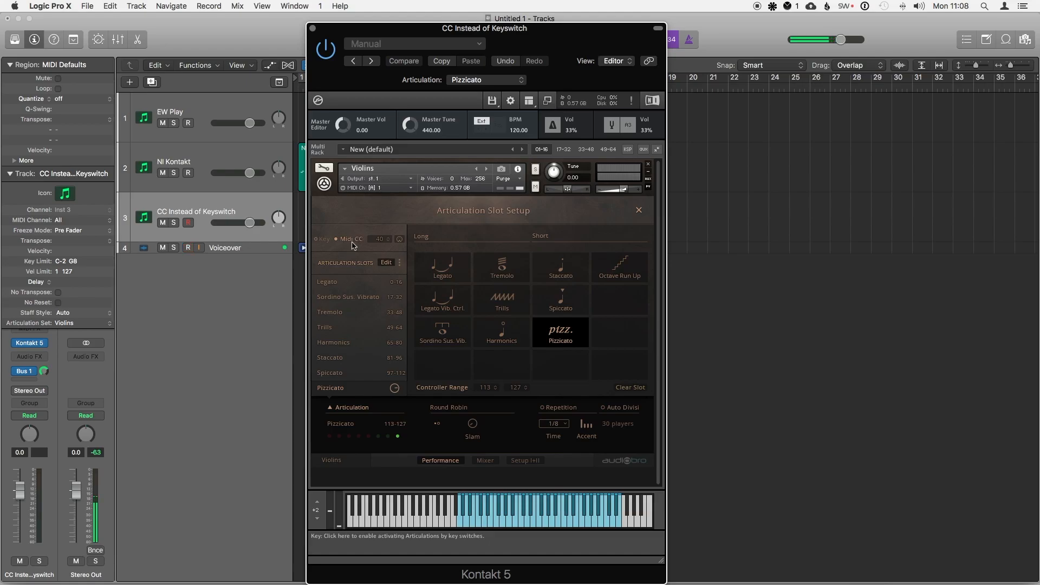
left_click_drag(505, 43, 755, 43)
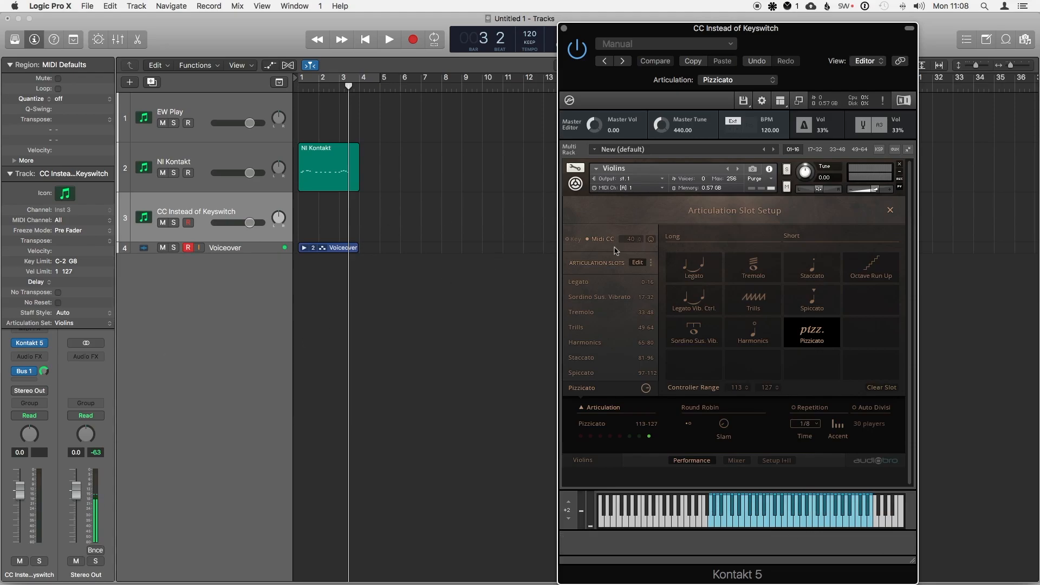
- Open the track's Violins articulation set for editing and review its articulation and output assignments alongside Kontakt's slots
left_click(91, 323)
left_click(93, 364)
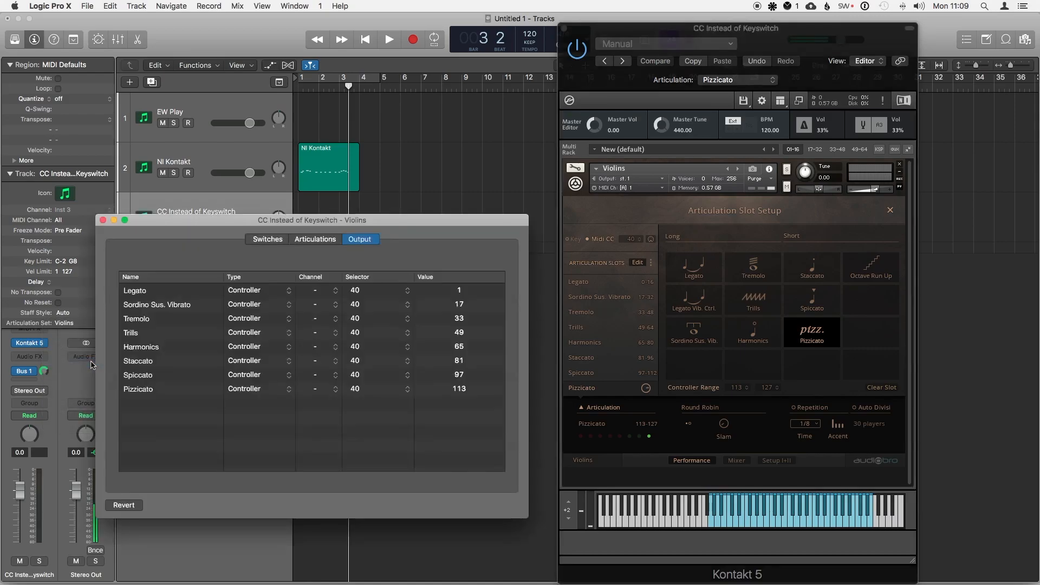
left_click(320, 240)
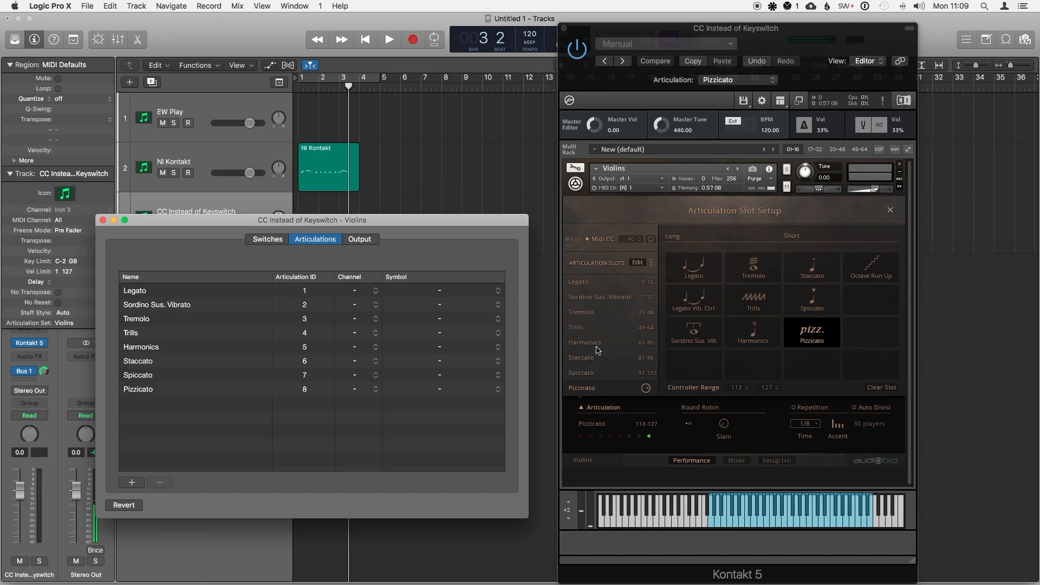
left_click(360, 239)
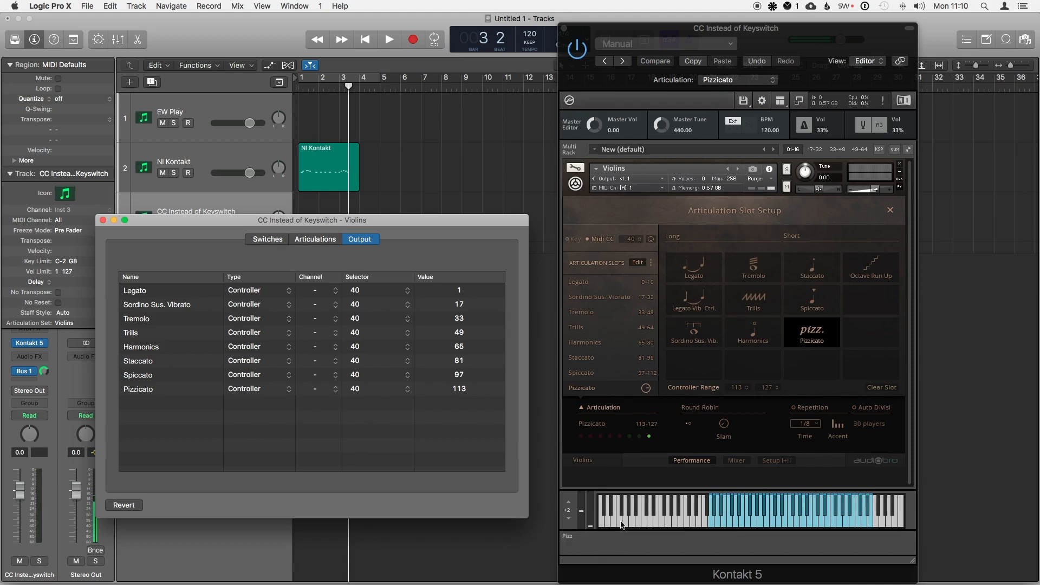
- Compare Kontakt's Key and Midi CC switching modes with the note switches in the Violins articulation set
left_click(574, 240)
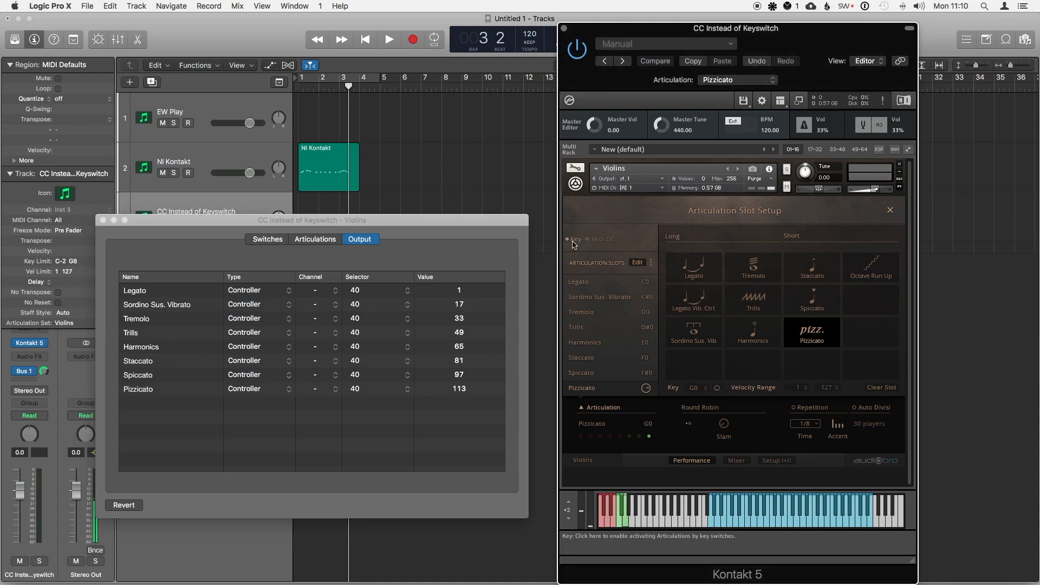
left_click(605, 239)
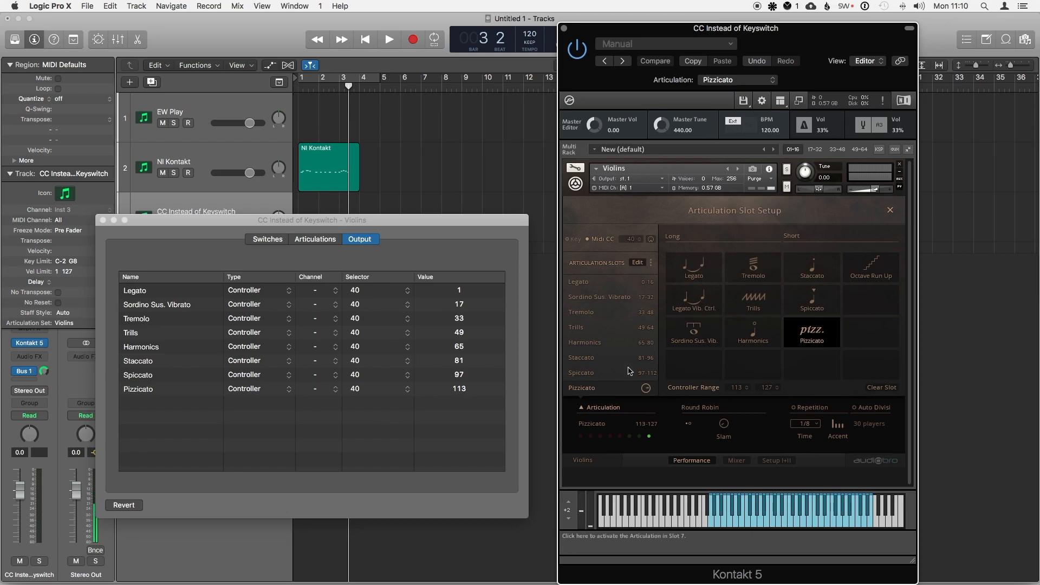
left_click(268, 239)
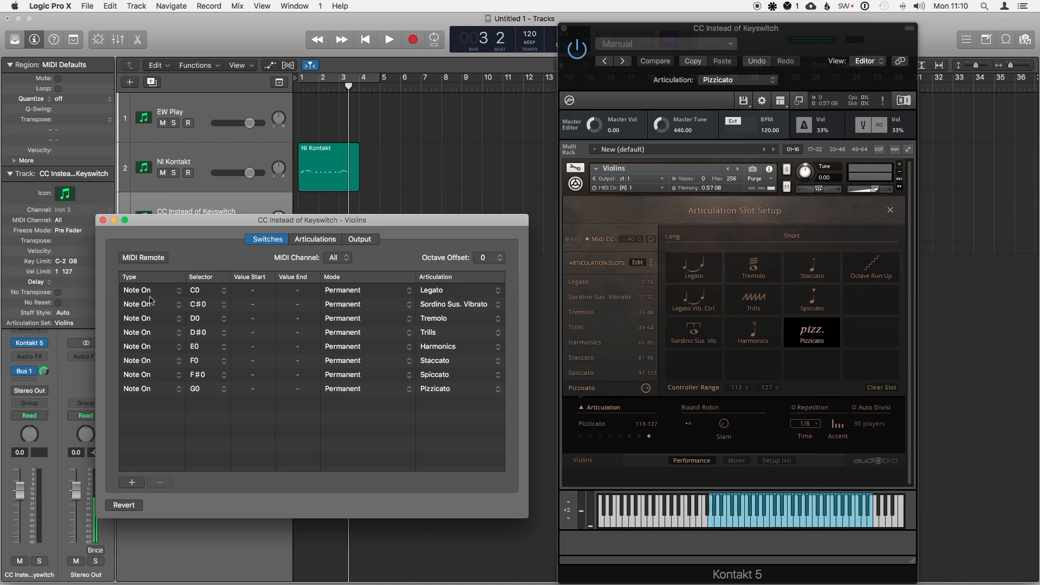
left_click(577, 242)
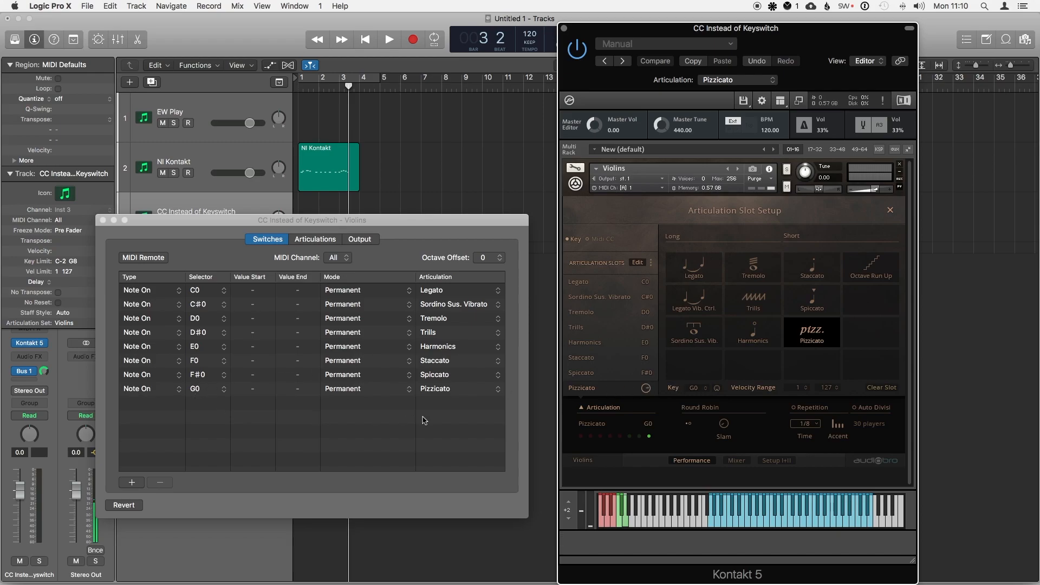
left_click(594, 240)
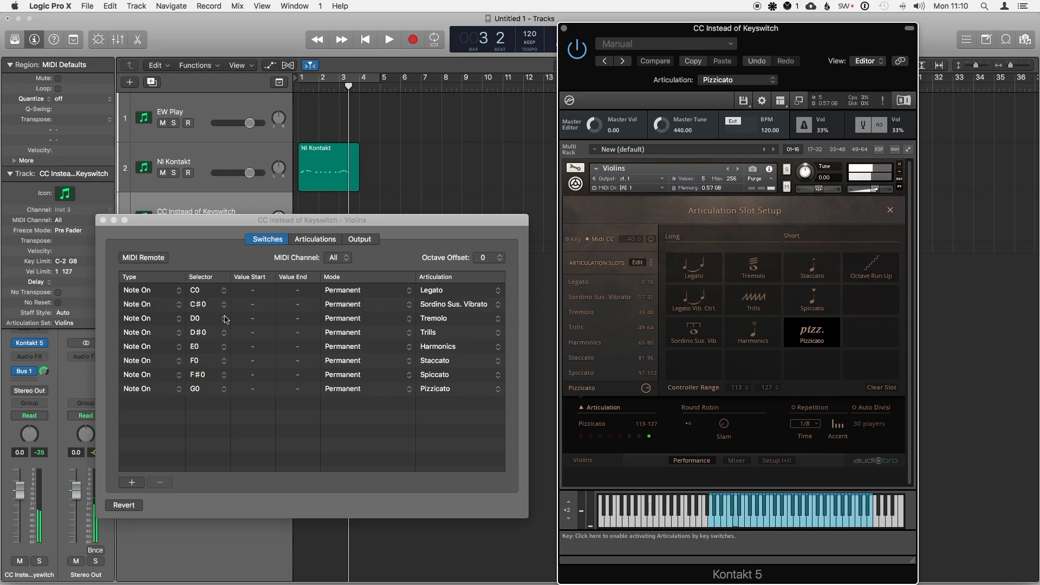
- Switch the Kontakt plug-in's articulation to Legato and back to Pizzicato
left_click(718, 80)
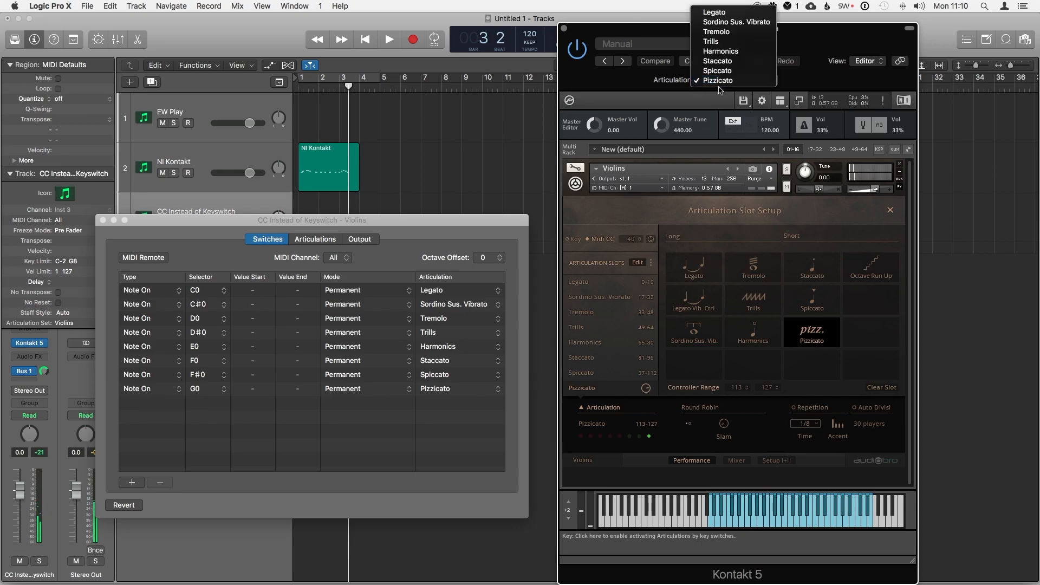
left_click(715, 12)
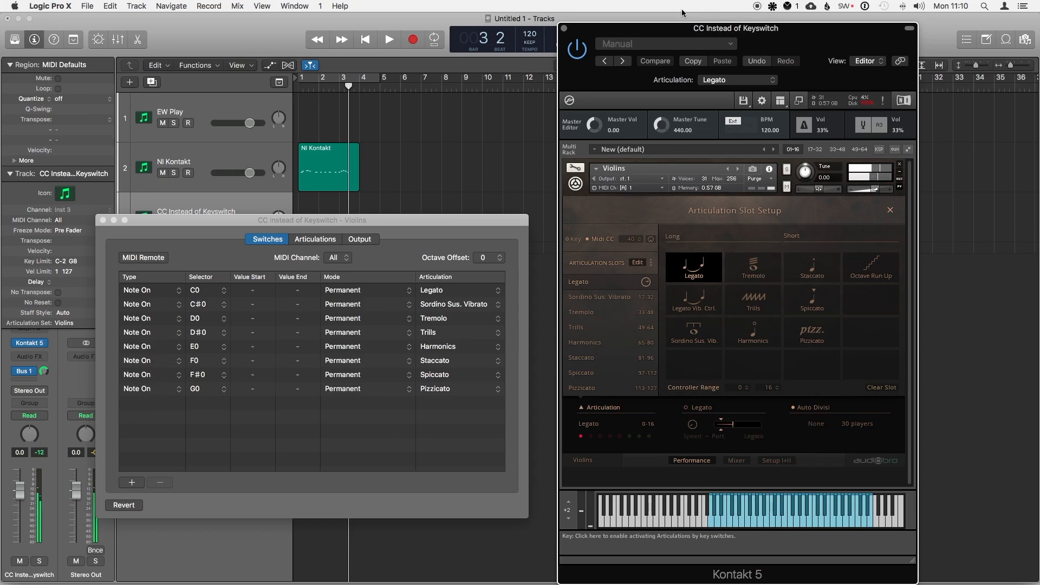
left_click(739, 80)
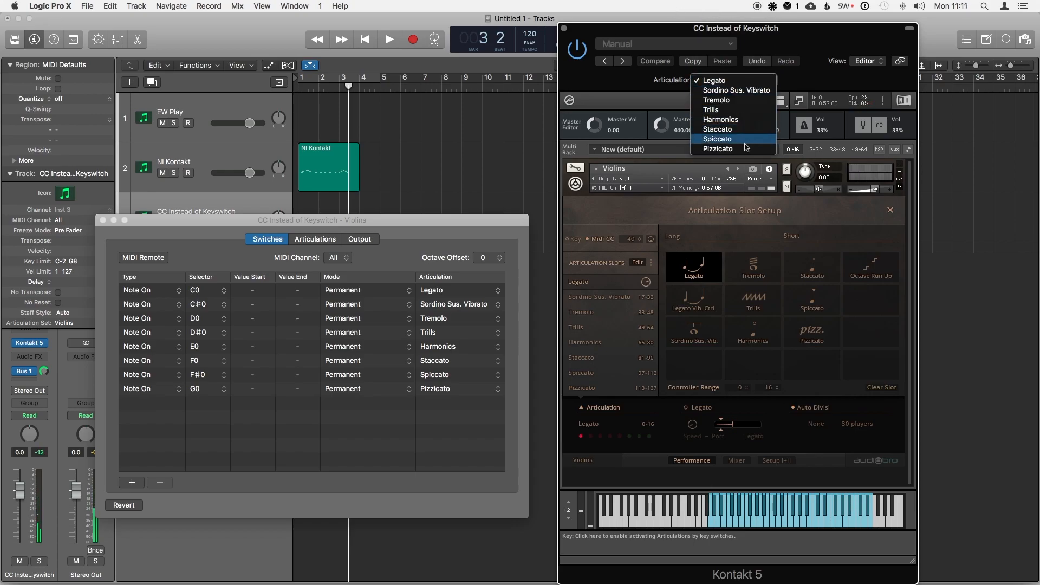
left_click(725, 148)
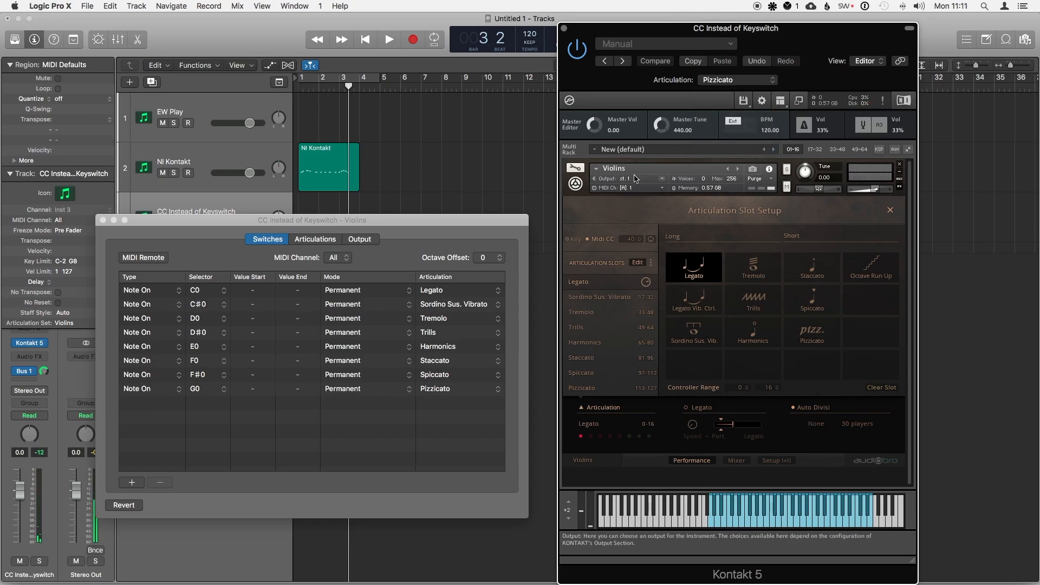
- Turn on MIDI Remote for the Violins articulation set and add a switch of type Note On
left_click(153, 259)
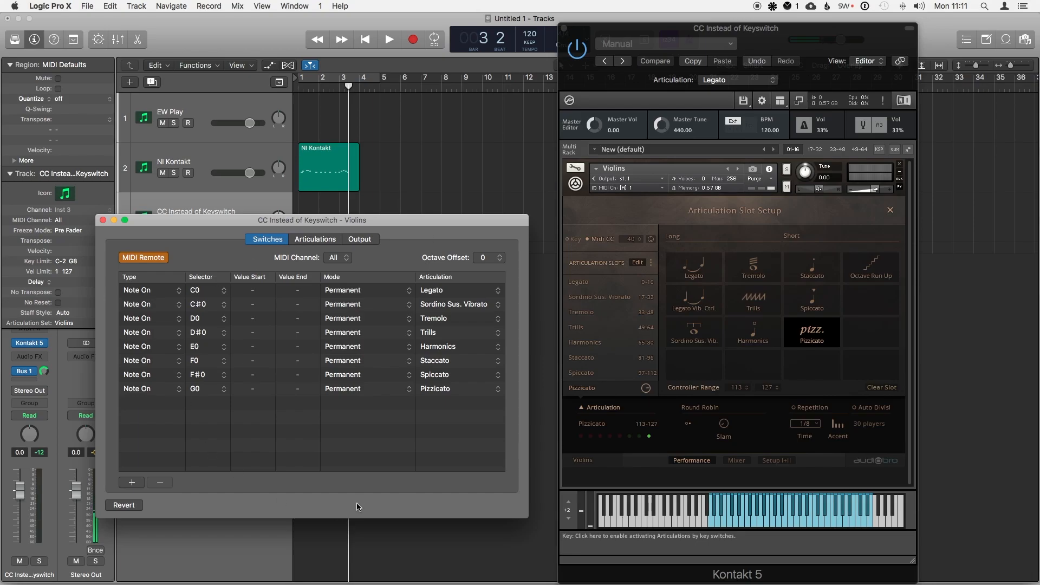
left_click(132, 482)
left_click(161, 402)
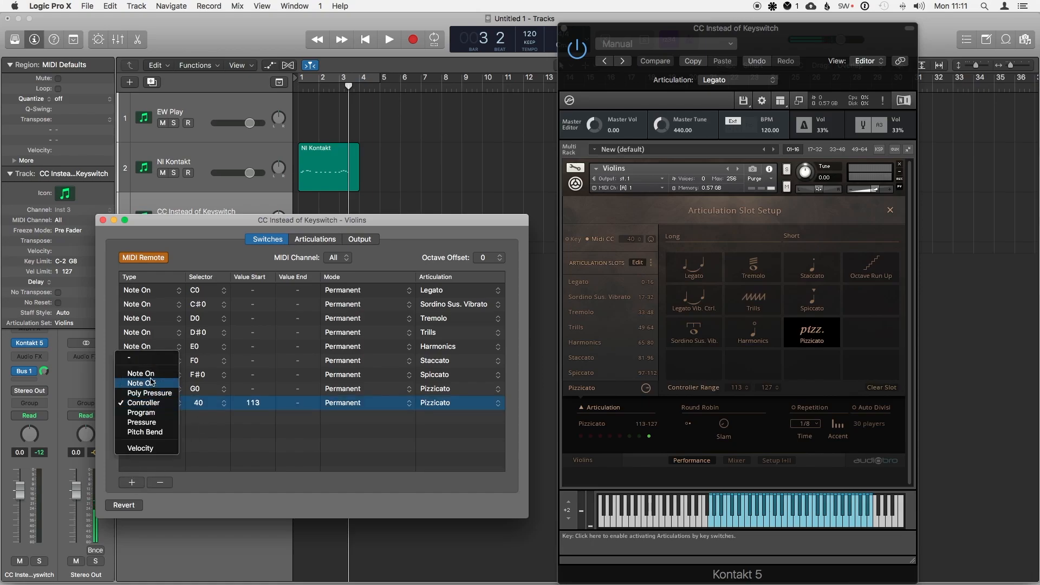
left_click(144, 373)
- Examine the selector, mode and type options of the added switch, and delete that switch
left_click(207, 405)
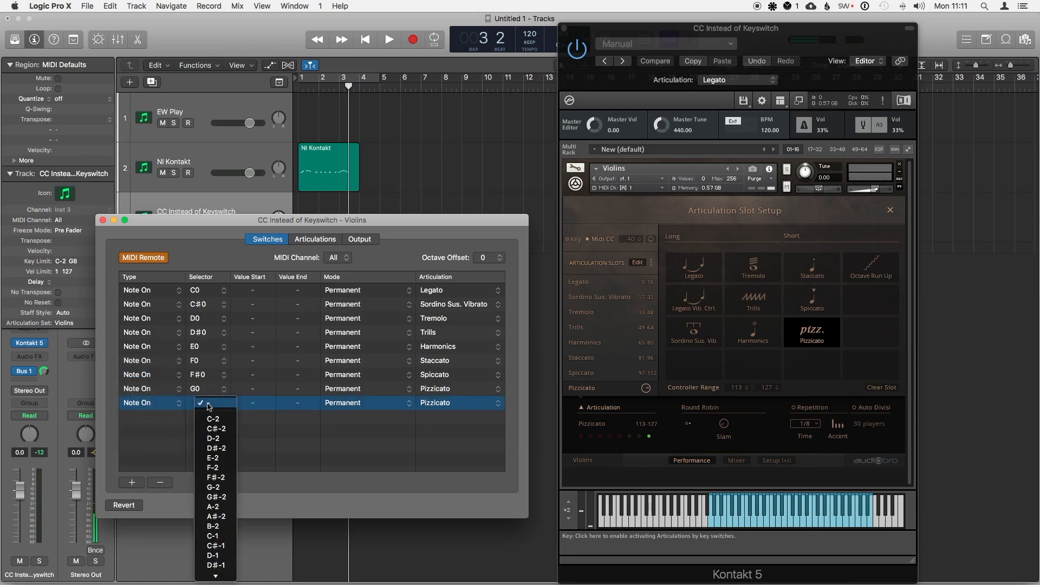
left_click(345, 440)
left_click(356, 404)
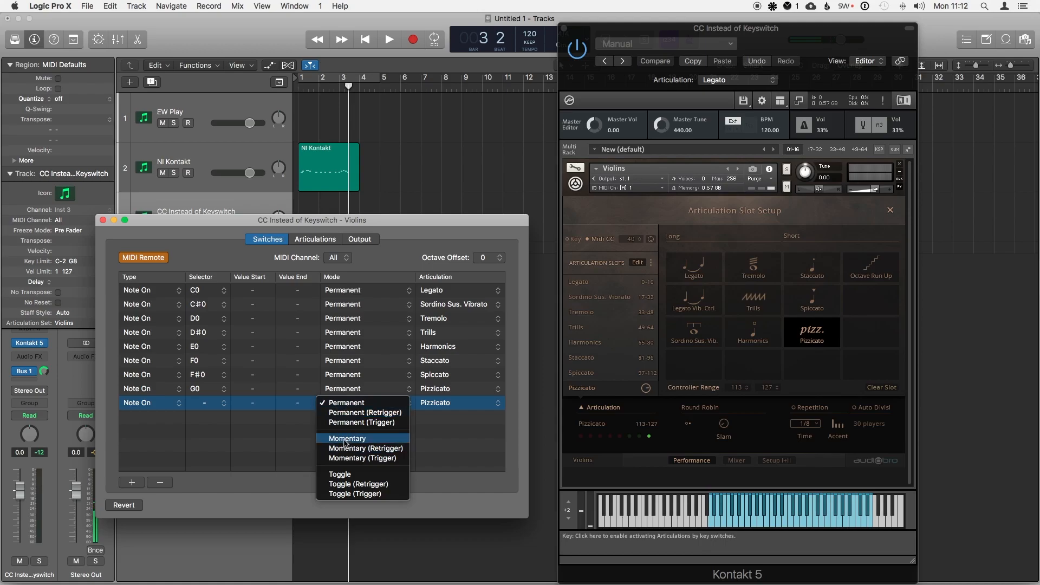
left_click(222, 436)
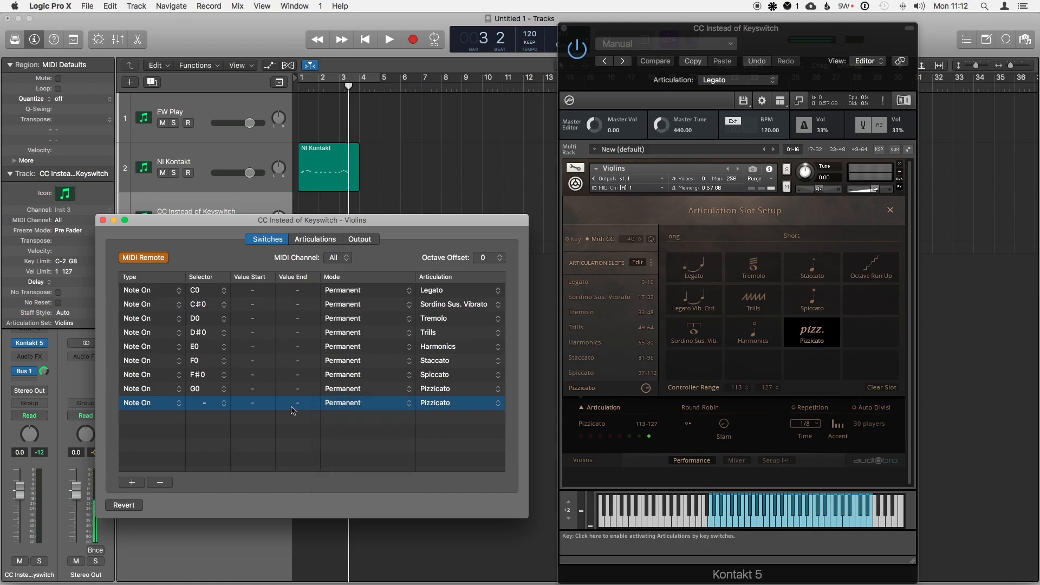
left_click(360, 404)
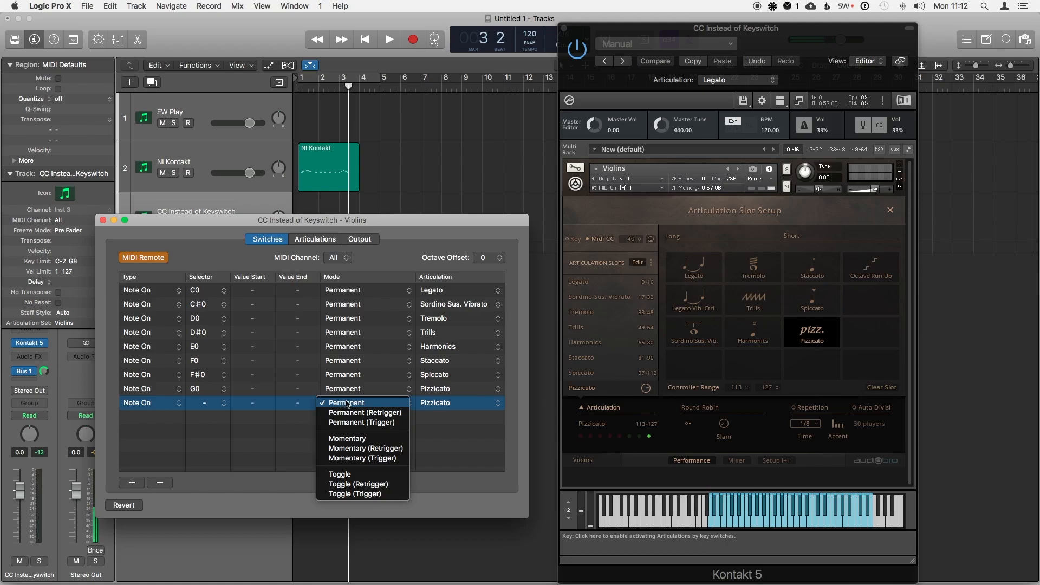
left_click(159, 405)
left_click(159, 405)
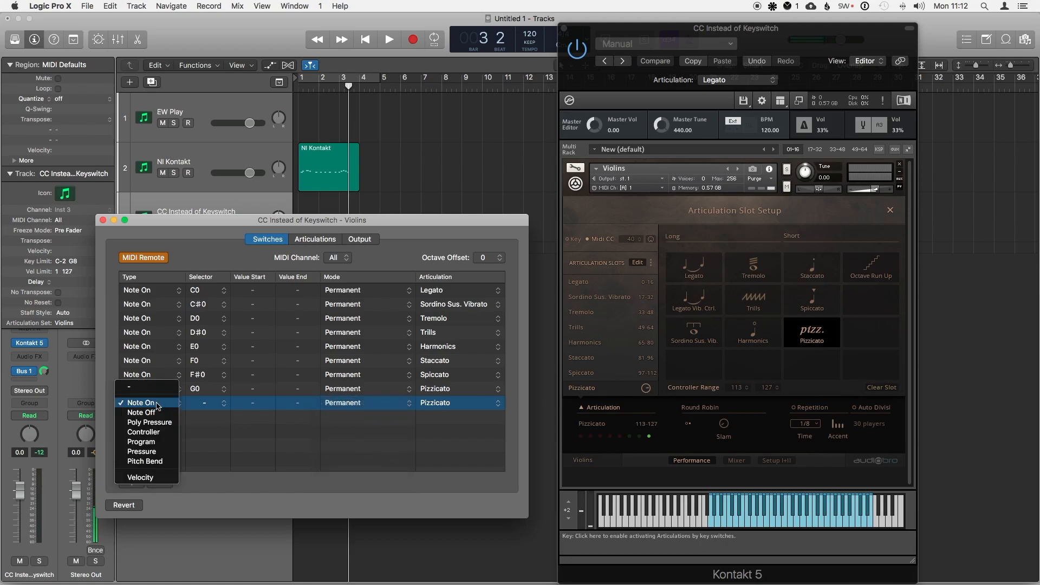
left_click(259, 445)
left_click(160, 482)
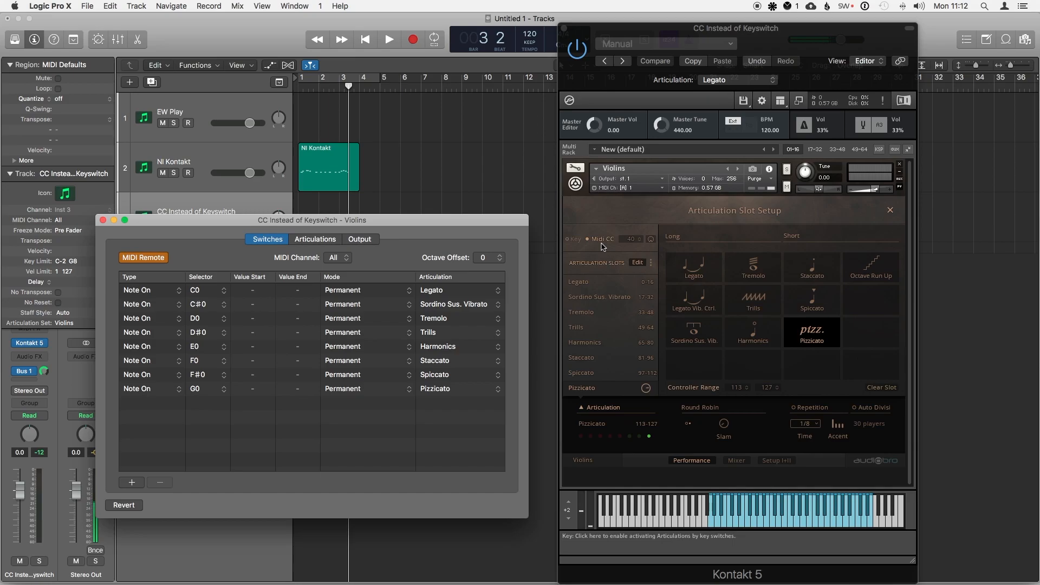
- Compare the articulation set's output assignments with Kontakt's Key and Midi CC modes, and collapse the Violins instrument
left_click(363, 240)
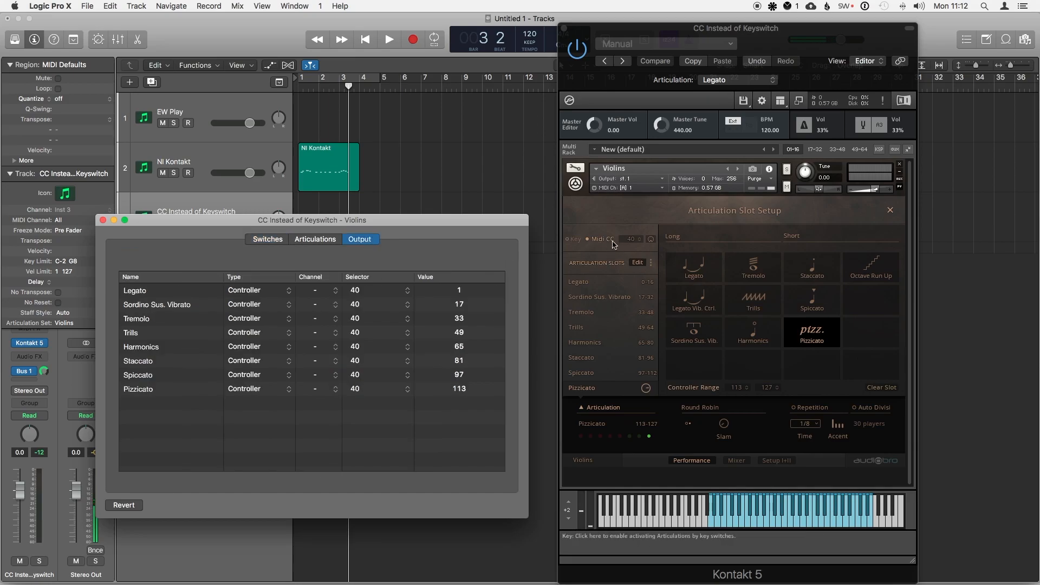
left_click(573, 240)
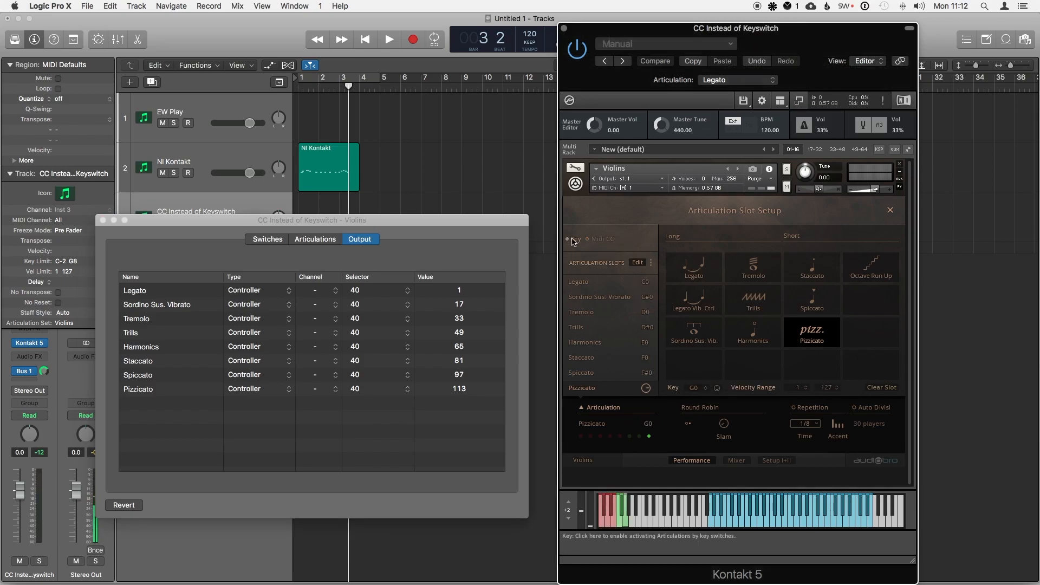
left_click(588, 239)
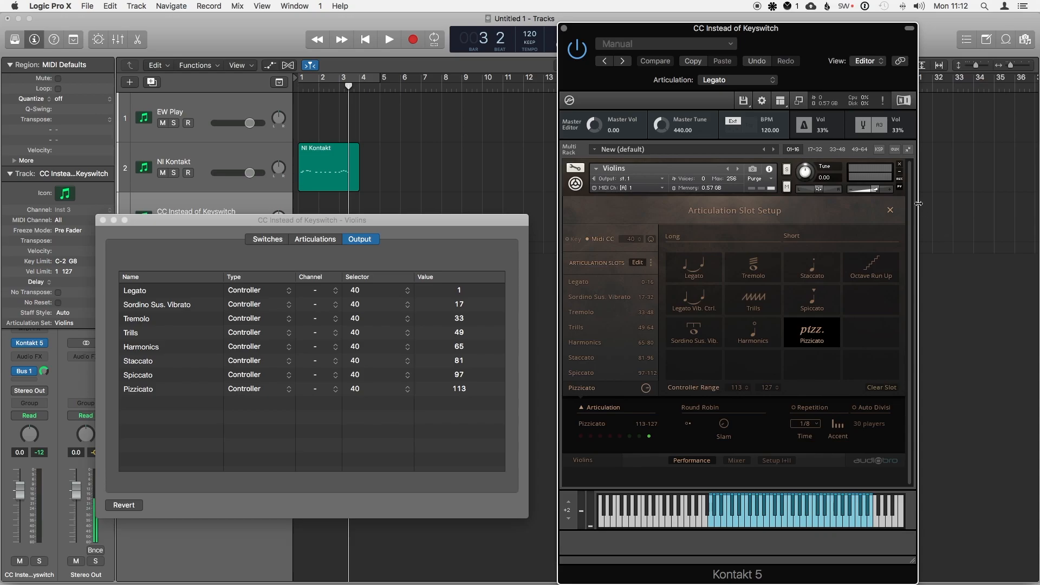
left_click(899, 172)
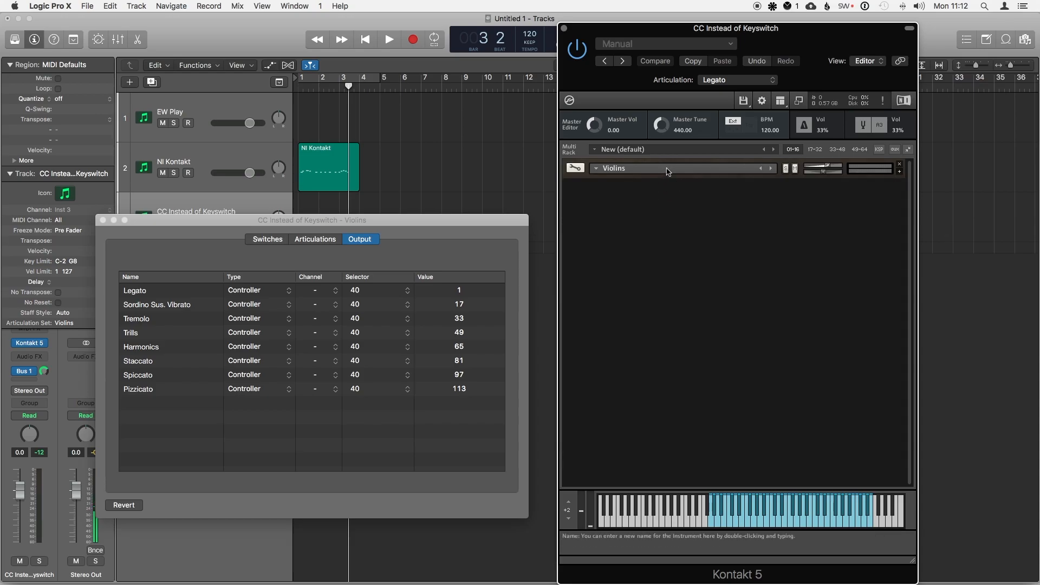